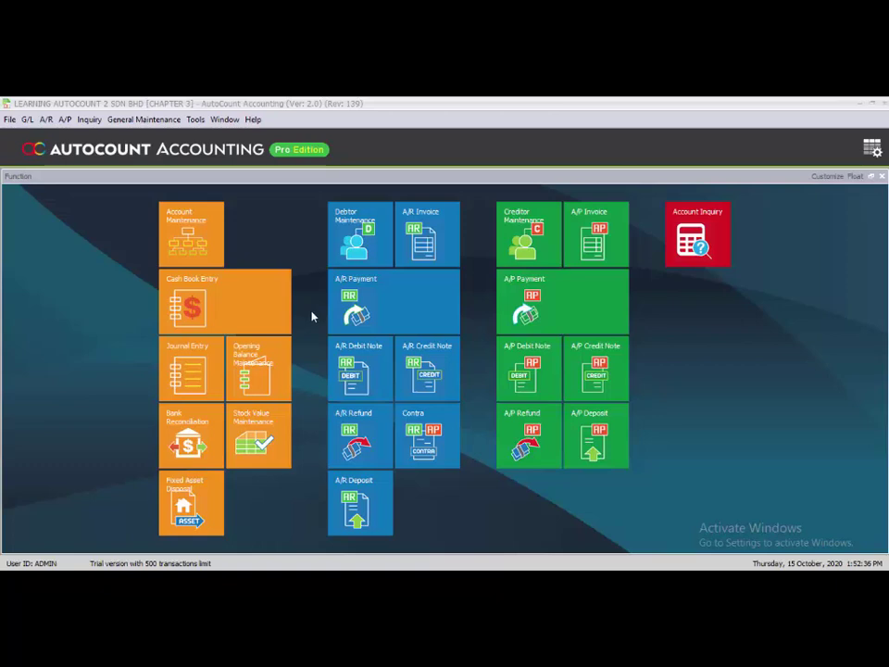
Start a new A/R invoice entry with CUSTOMER 1 as the debtor
left_click(422, 226)
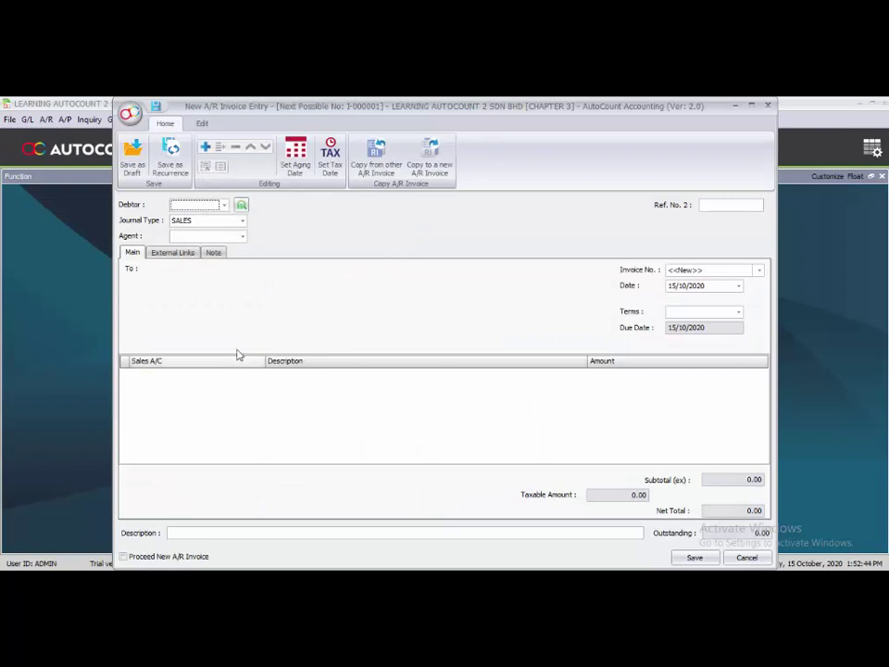
left_click(224, 206)
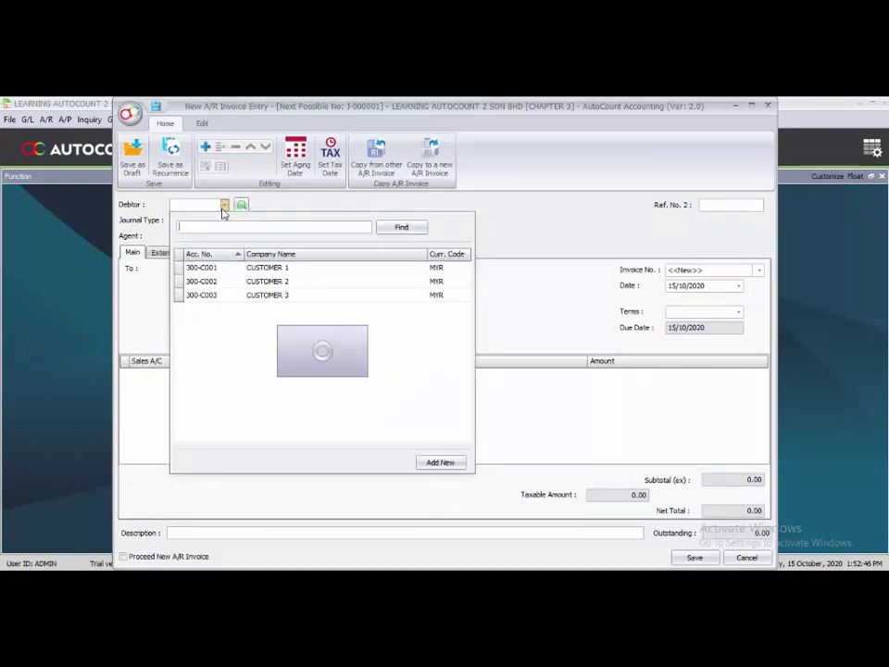
left_click(228, 267)
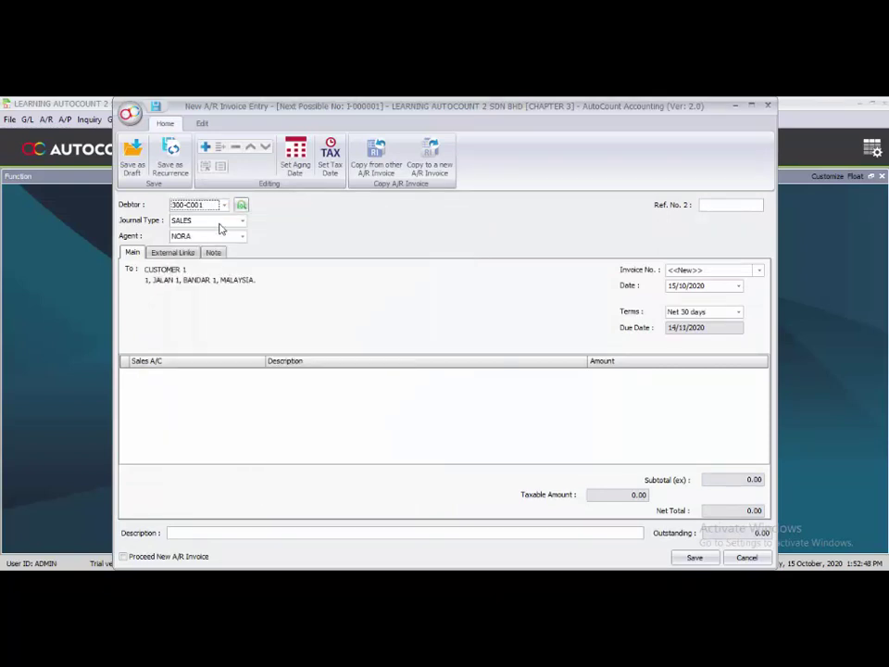
Replace the automatic invoice number with 12345
left_click(695, 271)
left_click_drag(700, 269, 639, 269)
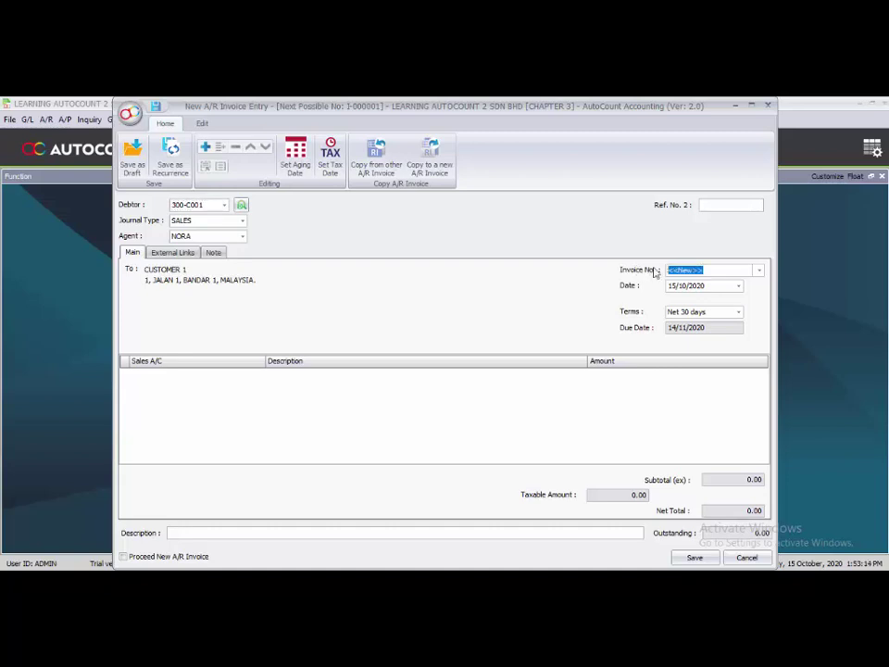
key("BackSpace")
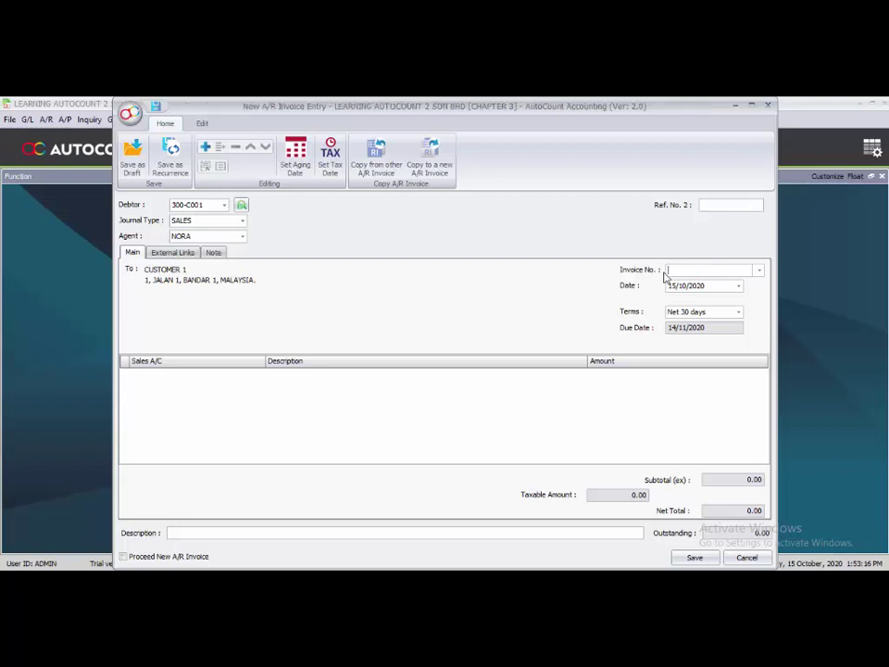
type("123")
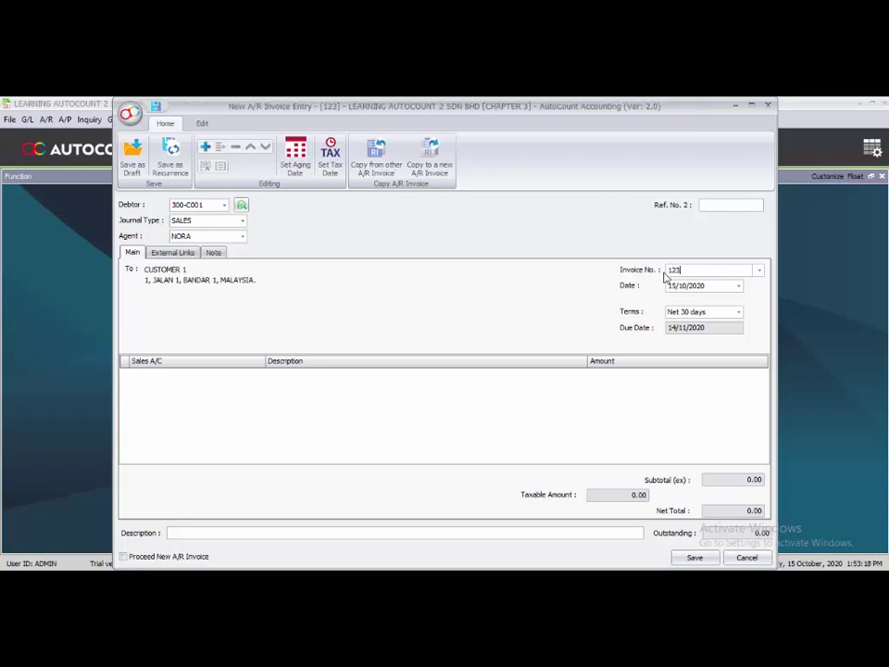
type("45")
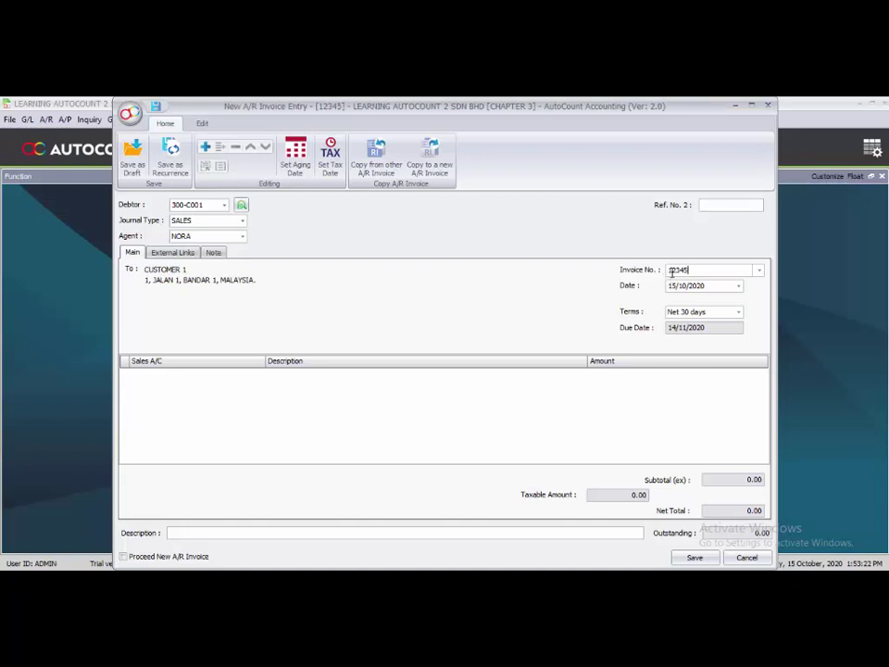
Set the invoice date to 16/12/2019
left_click(670, 286)
type("15")
left_click(672, 285)
key("Right")
type("11")
type("122")
type("19")
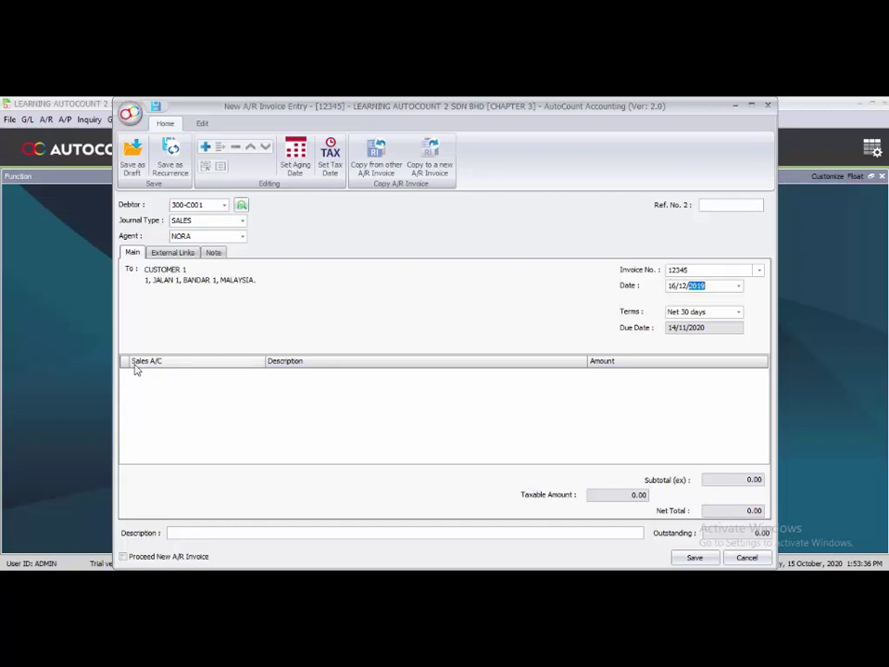
Add a detail line with the description BALANCE B/F and an amount of 5,000
left_click(205, 429)
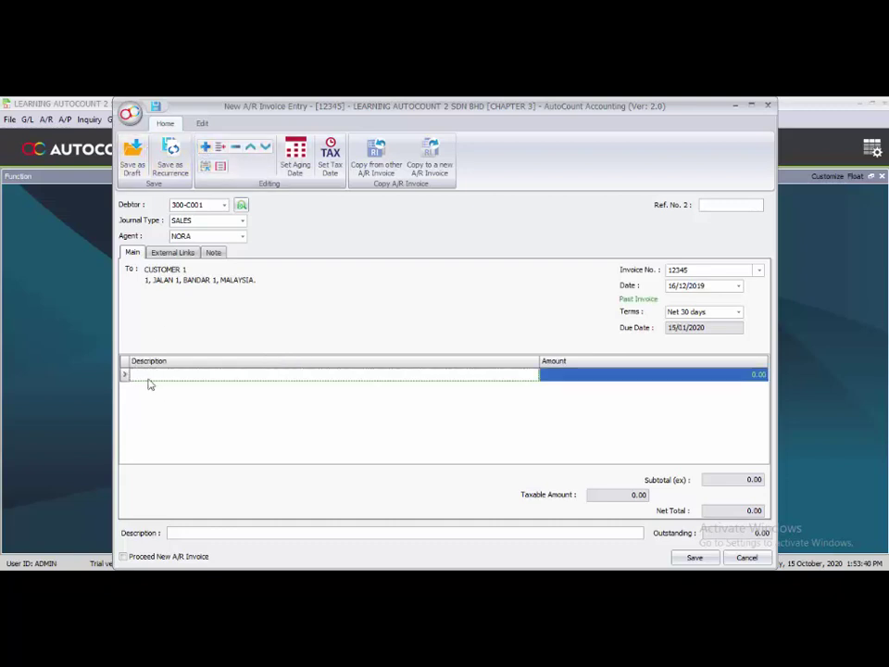
left_click(149, 377)
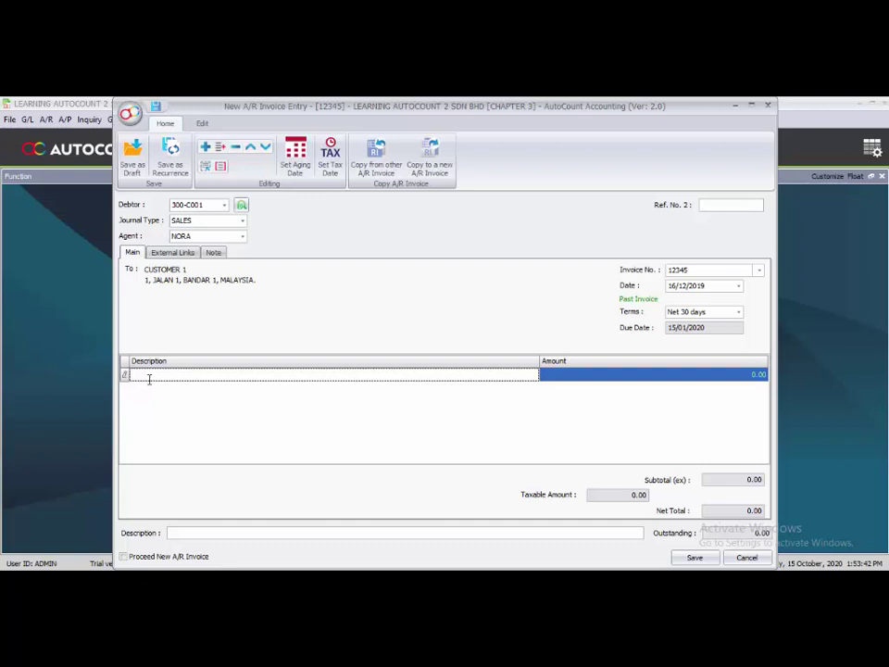
type("BALANCE B/F")
left_click(694, 376)
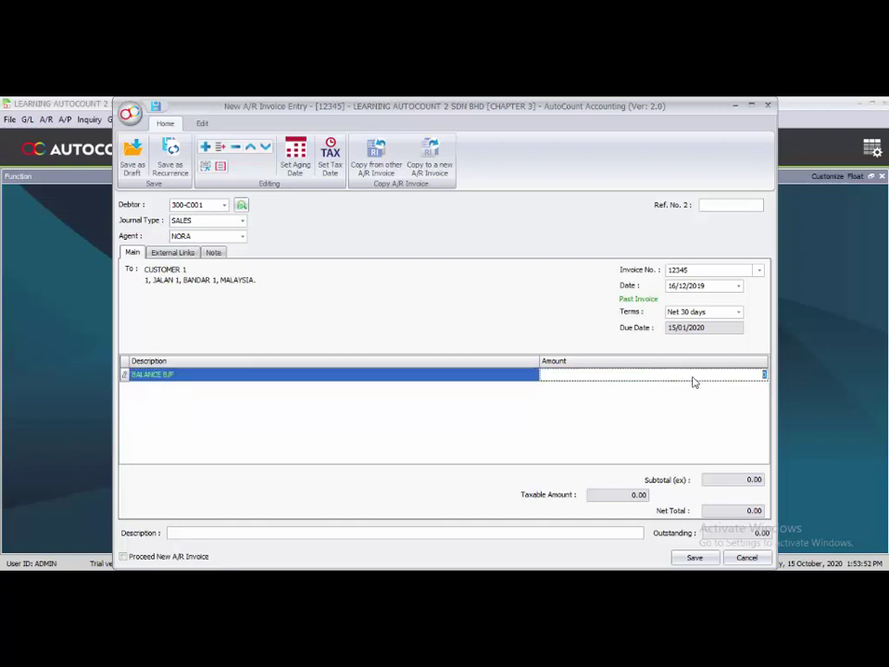
type("5000")
key("Return")
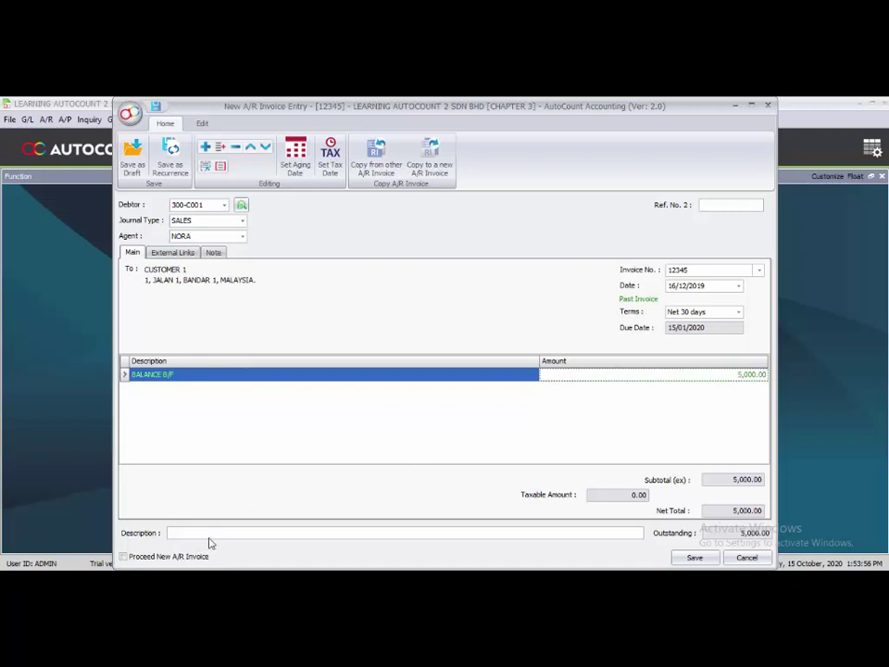
Copy the line's BALANCE B/F text into the invoice's overall description
left_click(167, 377)
left_click_drag(173, 375, 135, 376)
key("ctrl+c")
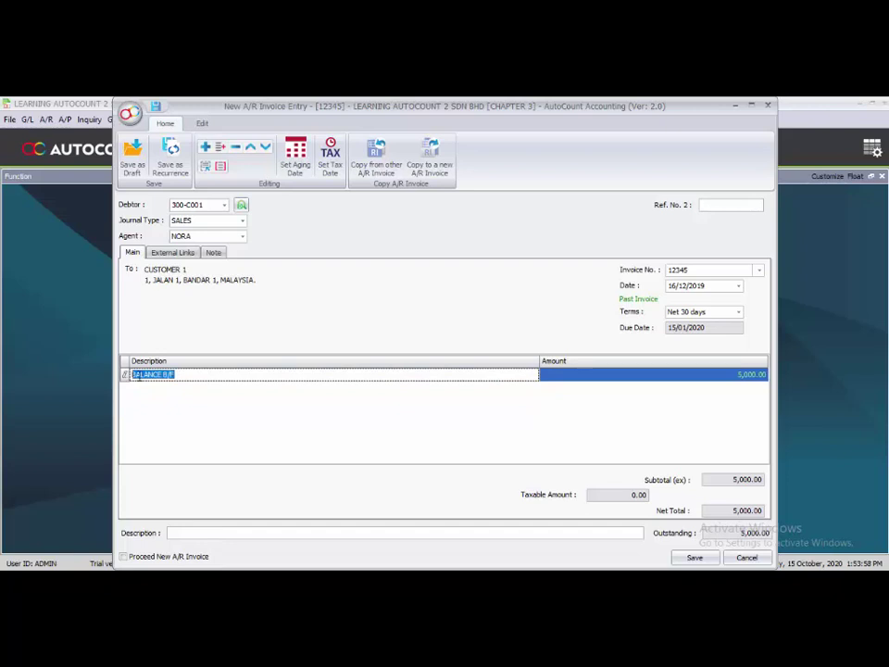
right_click(139, 377)
left_click(153, 414)
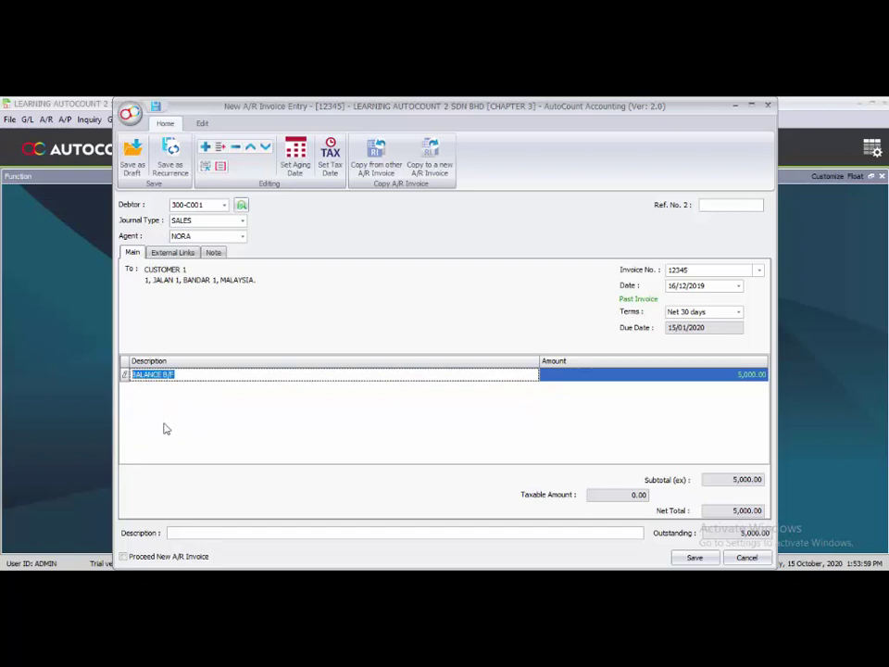
left_click(172, 532)
right_click(181, 531)
left_click(200, 488)
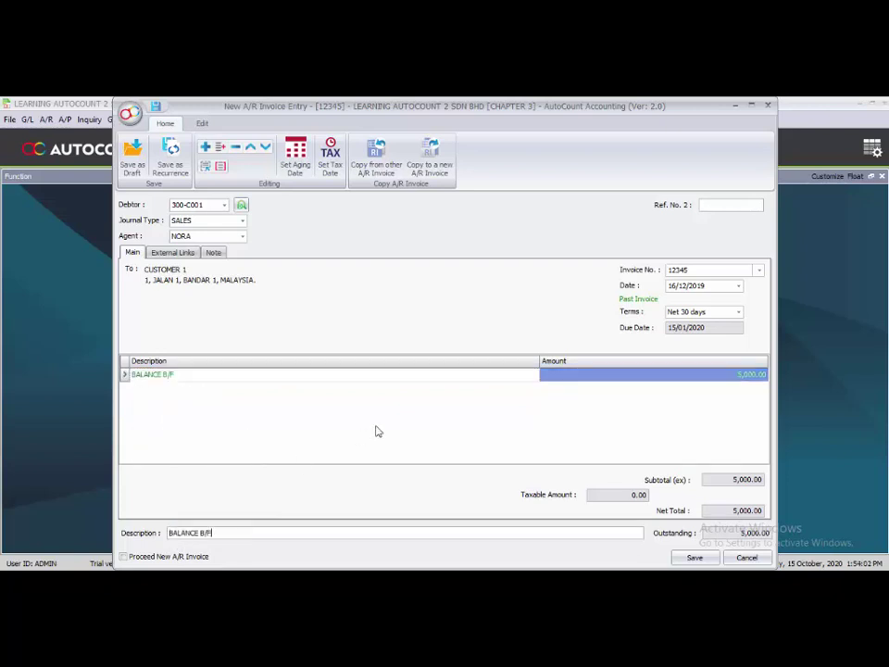
Enable proceeding to a new A/R invoice after saving and save invoice 12345
left_click(375, 433)
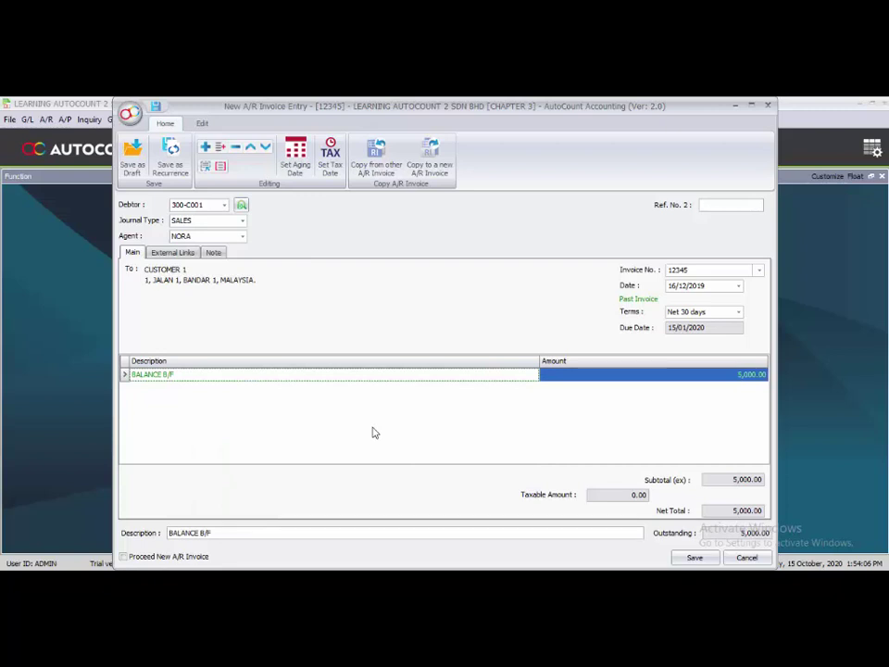
left_click(128, 559)
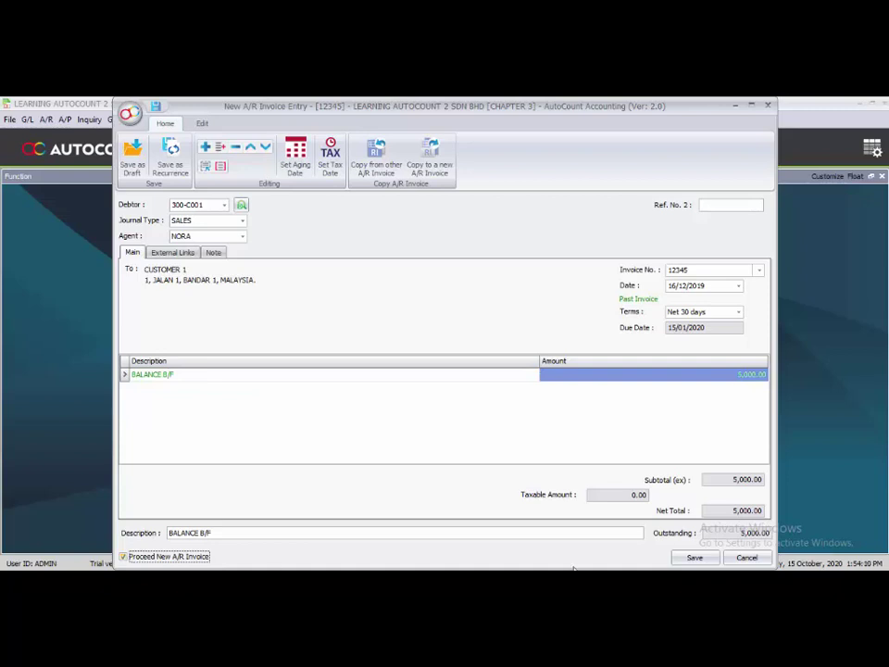
left_click(692, 558)
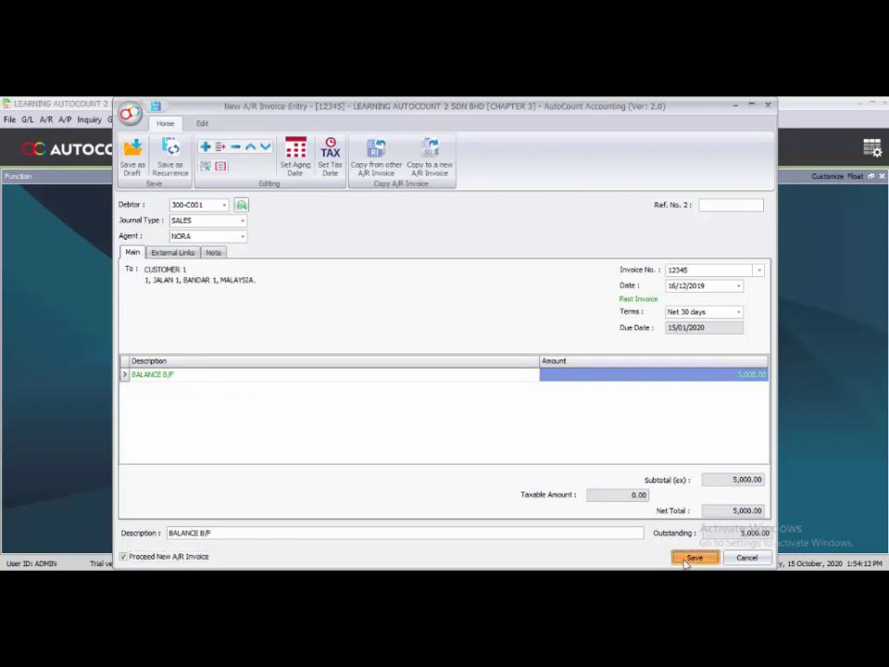
Fill in the next invoice's header with debtor CUSTOMER 1, invoice number 12359 and date 04/01/2020
left_click(224, 205)
left_click(223, 268)
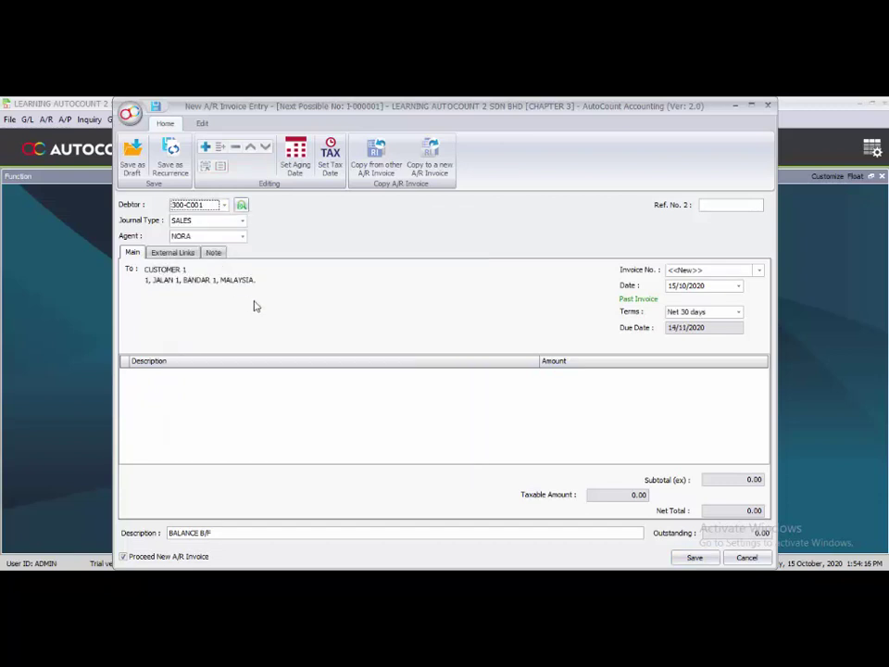
left_click(710, 269)
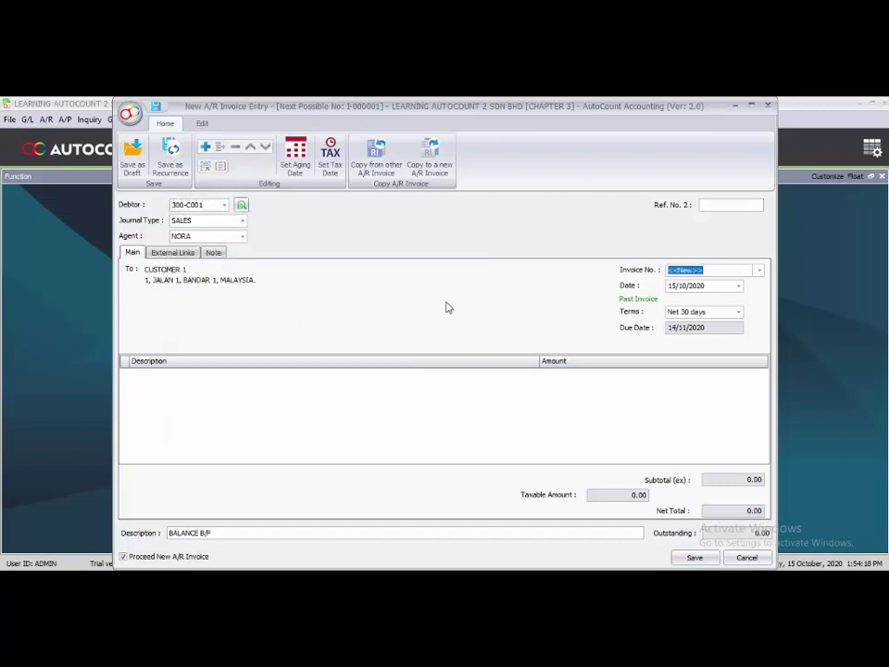
type("12359")
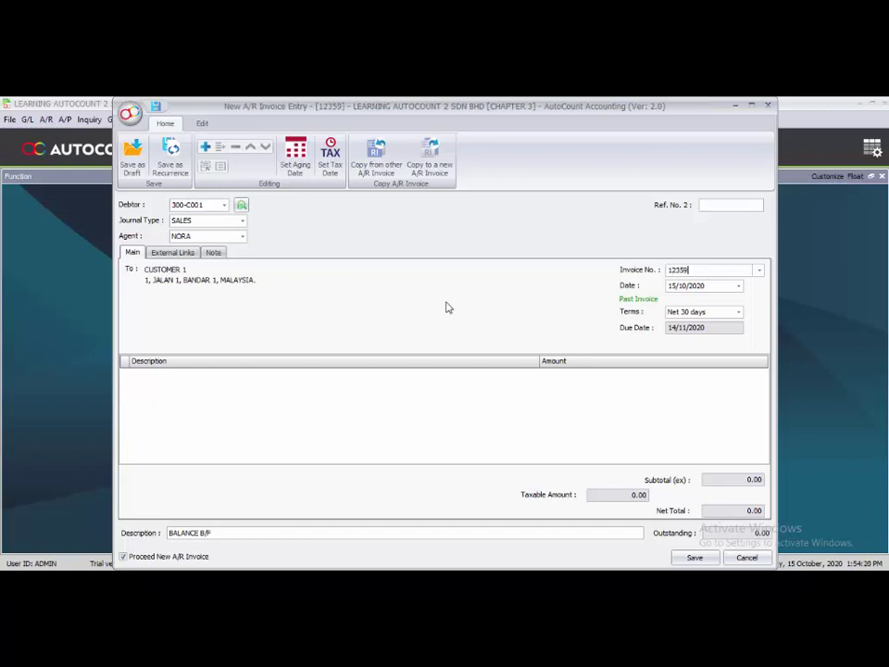
left_click(673, 287)
type("01")
type("01")
Add a BALANCE B/F detail line with an amount of 3,000 and save invoice 12359
left_click(150, 375)
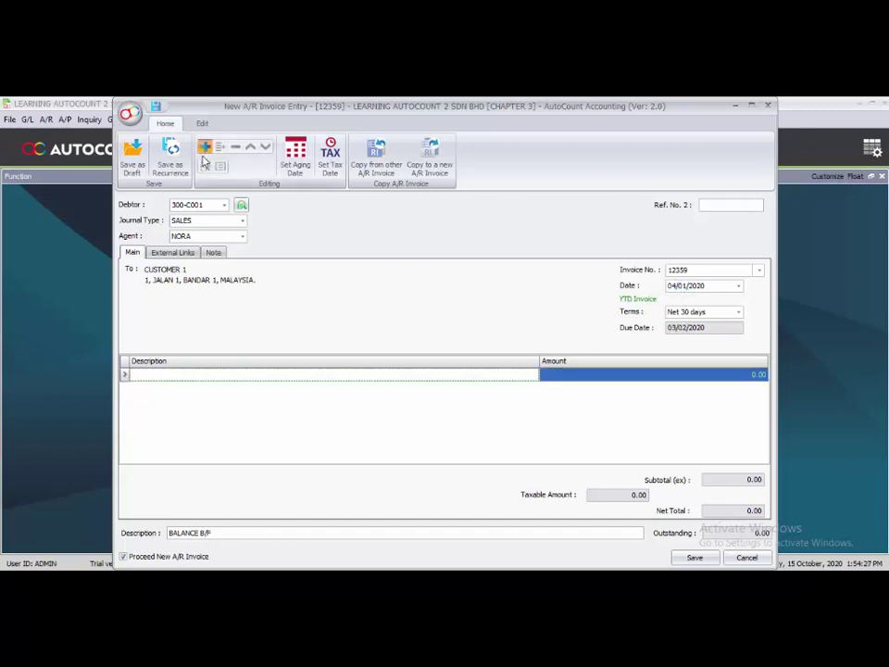
right_click(153, 377)
left_click(179, 428)
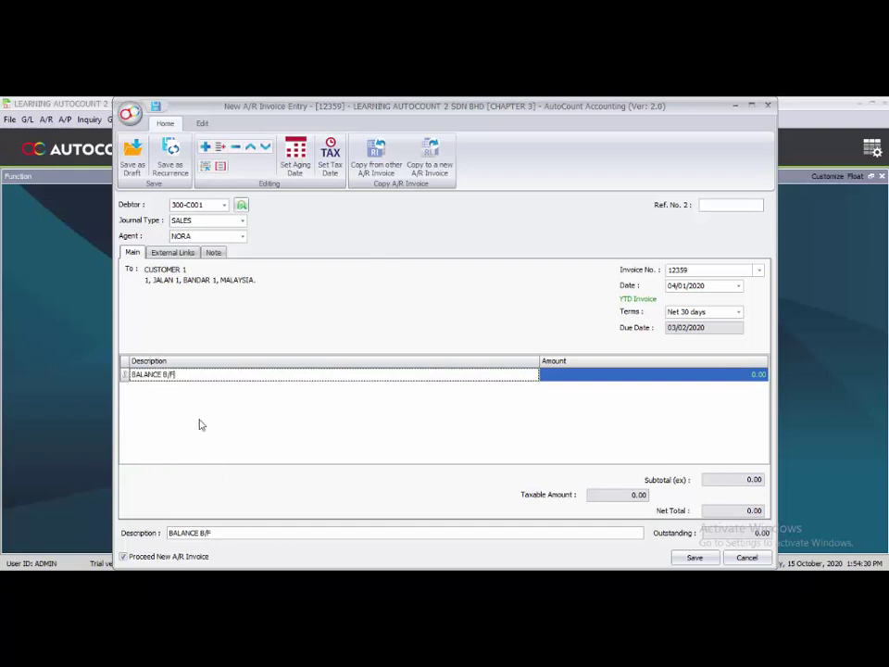
left_click(626, 378)
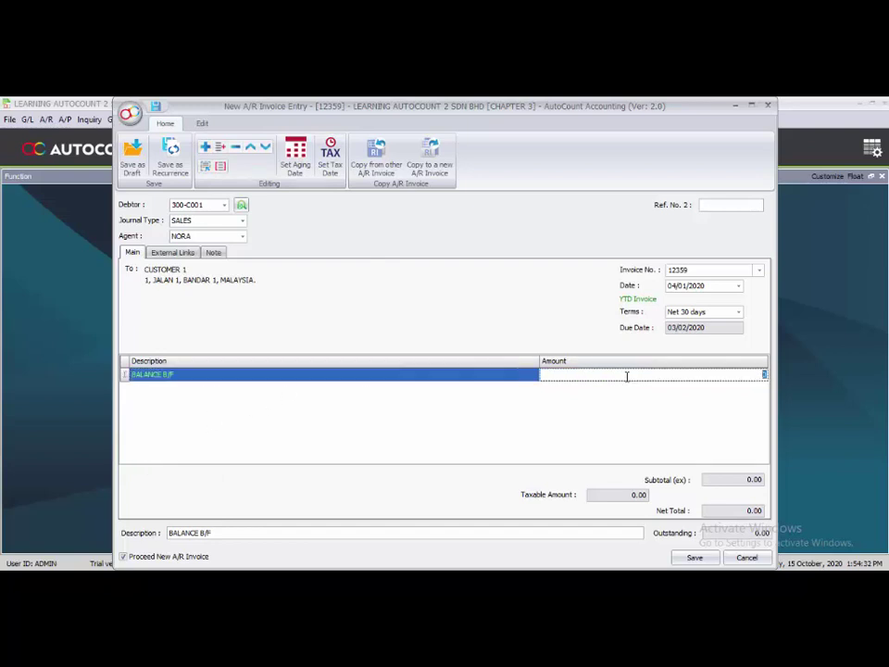
type("3000")
left_click(379, 431)
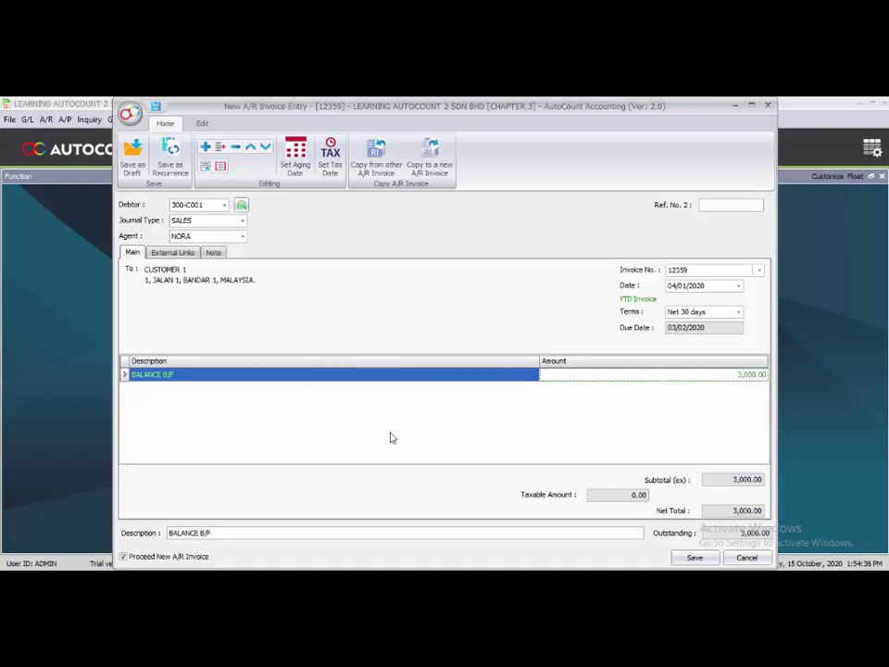
left_click(694, 557)
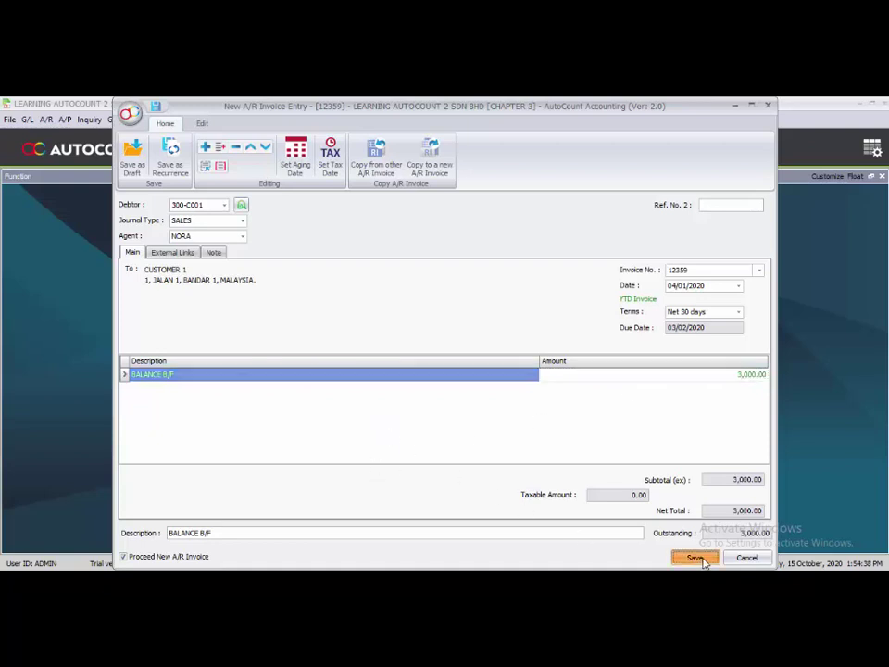
Fill in the next invoice's header with debtor CUSTOMER 1, invoice number 12388 and date 09/02/2020
left_click(223, 206)
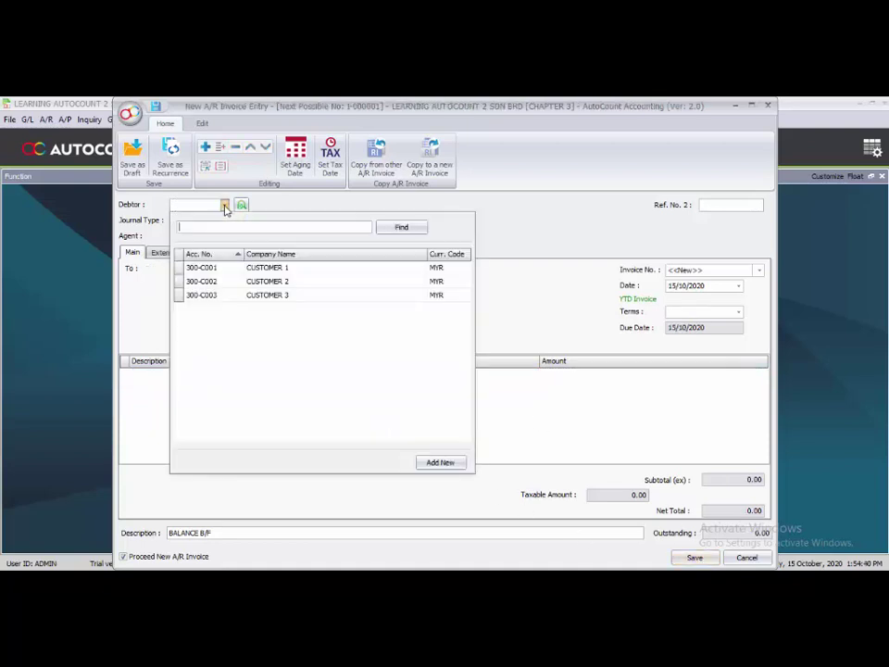
left_click(236, 268)
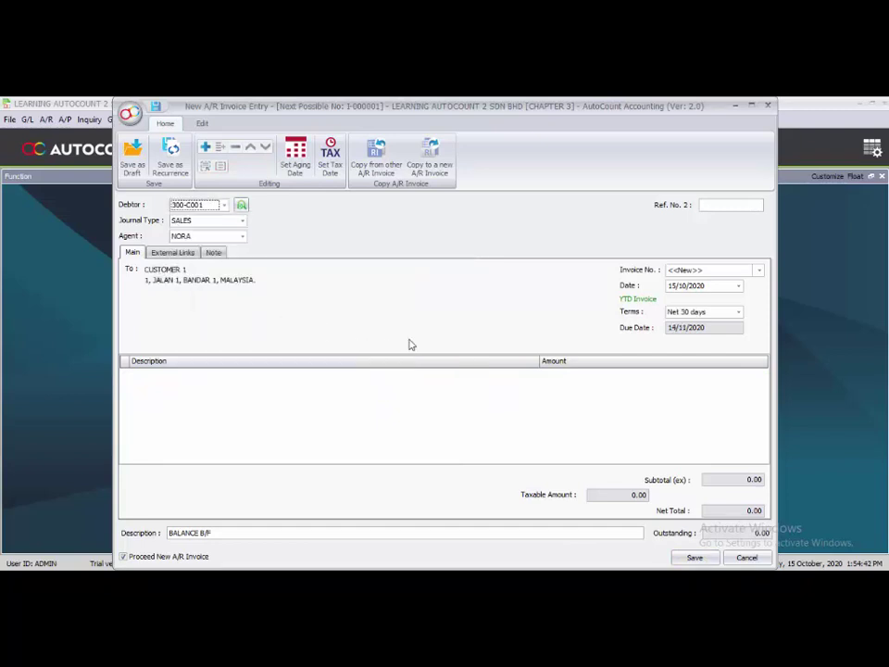
left_click_drag(703, 269, 621, 273)
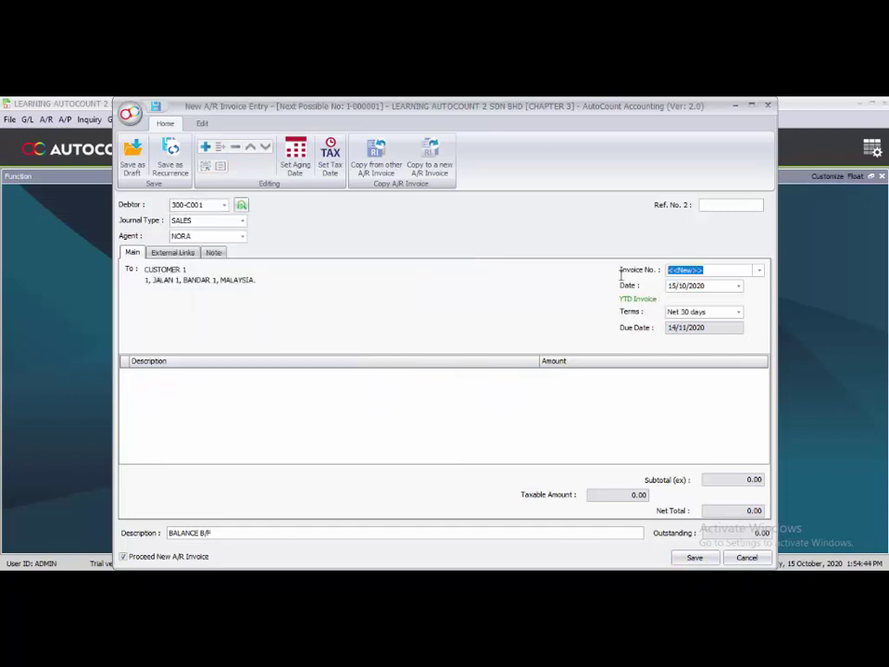
type("12388")
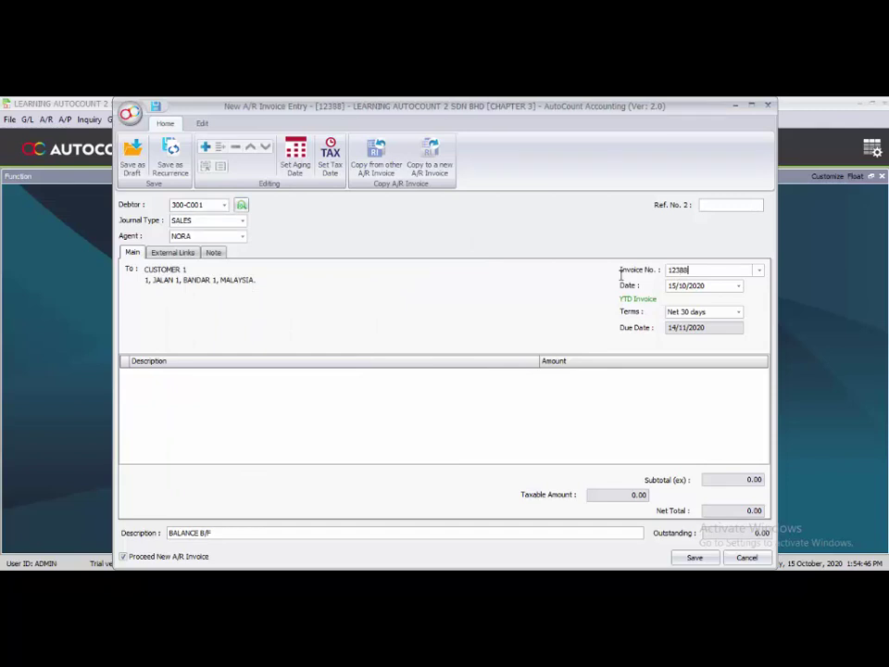
left_click(674, 287)
type("0902")
Add a BALANCE B/F detail line with an amount of 7,000 and save invoice 12388
left_click(205, 146)
right_click(158, 376)
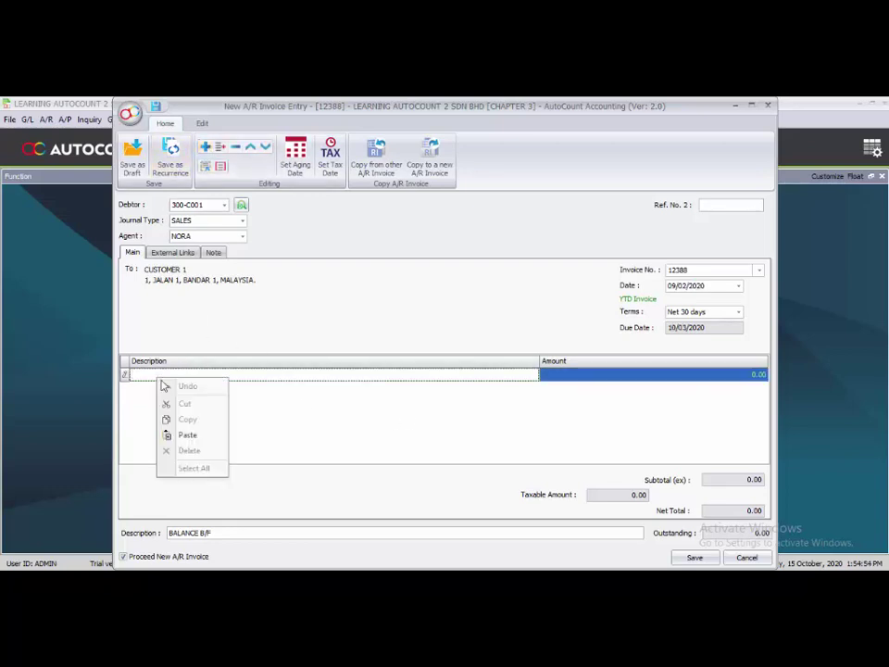
left_click(190, 432)
left_click(652, 375)
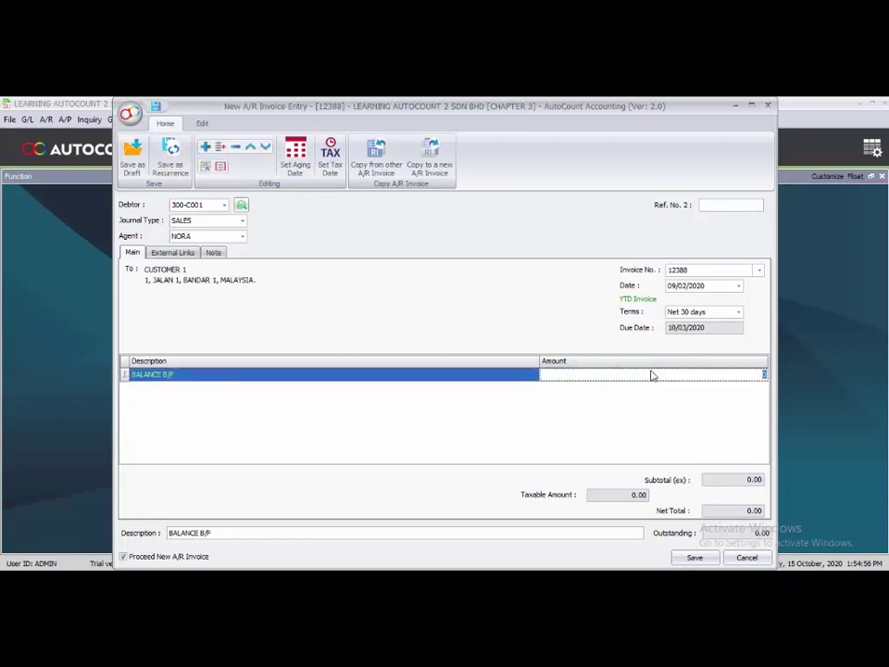
type("7000")
left_click(515, 410)
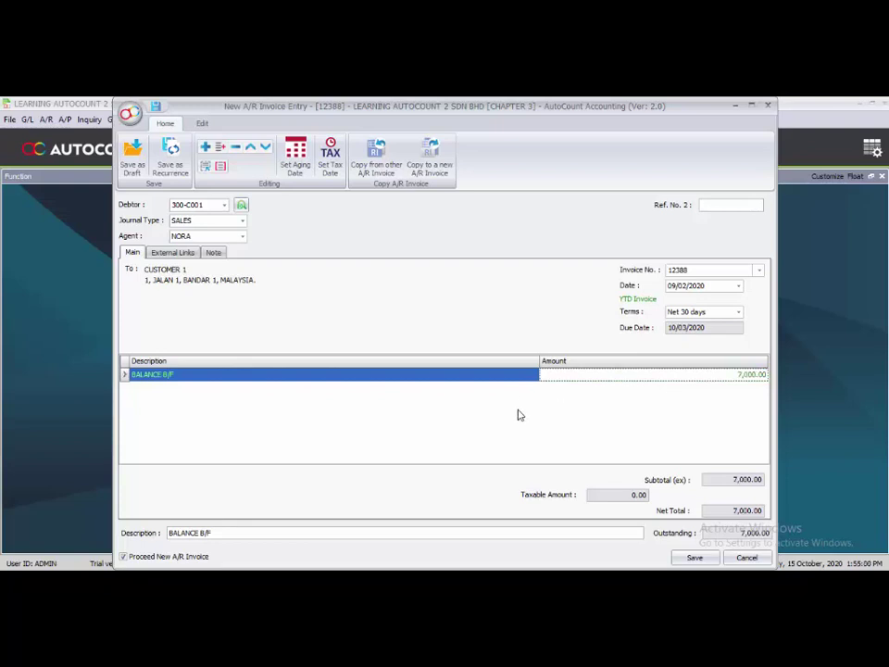
left_click(678, 559)
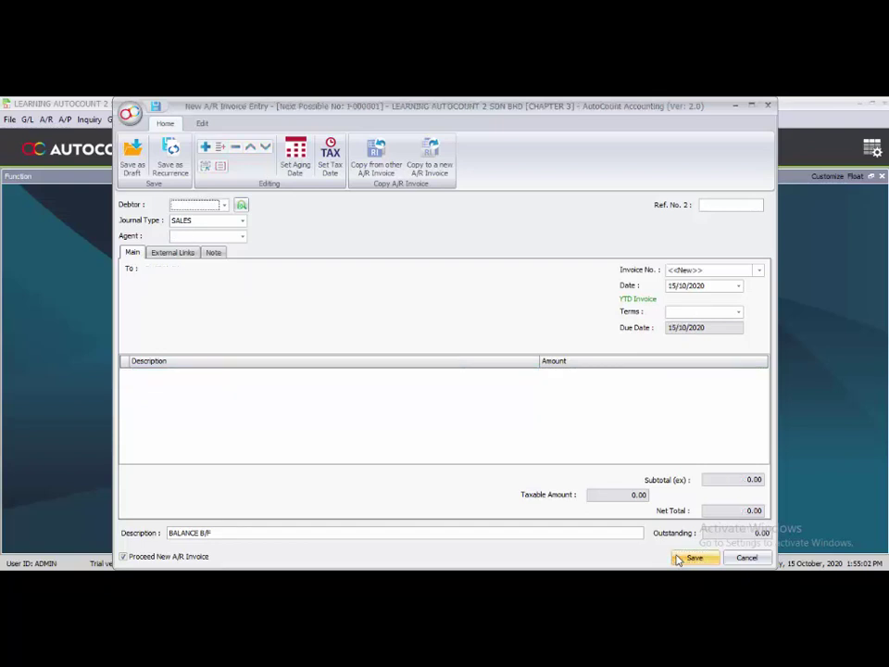
Fill in the next invoice's header with debtor CUSTOMER 1, invoice number 12490 and date 11/03/2020
left_click(222, 205)
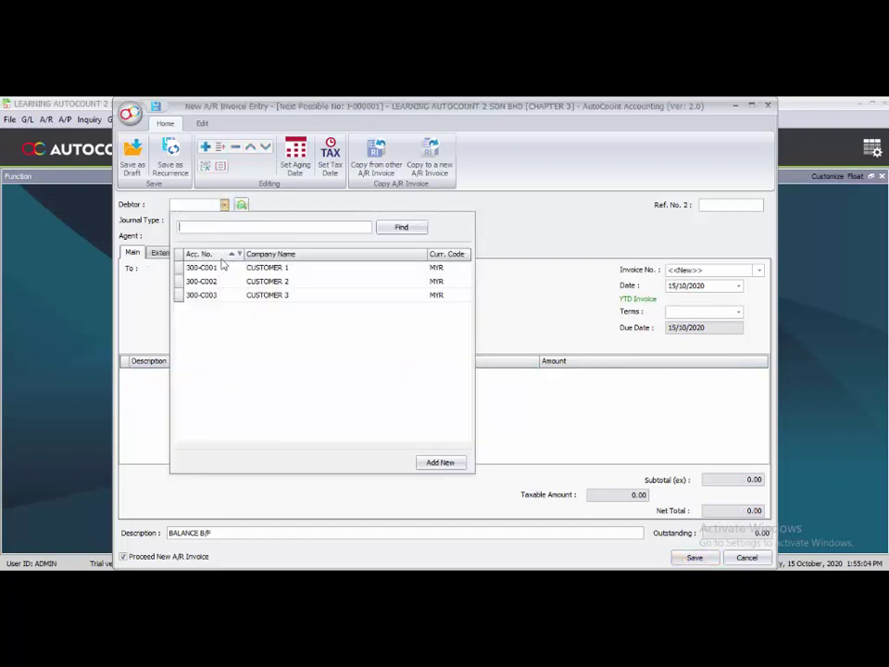
left_click(224, 267)
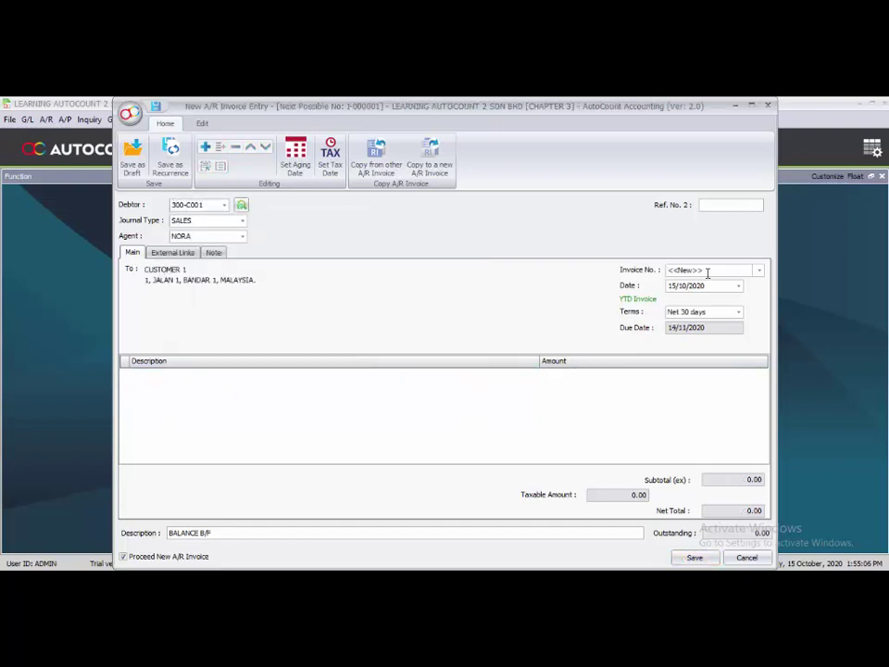
left_click(627, 269)
type("12490")
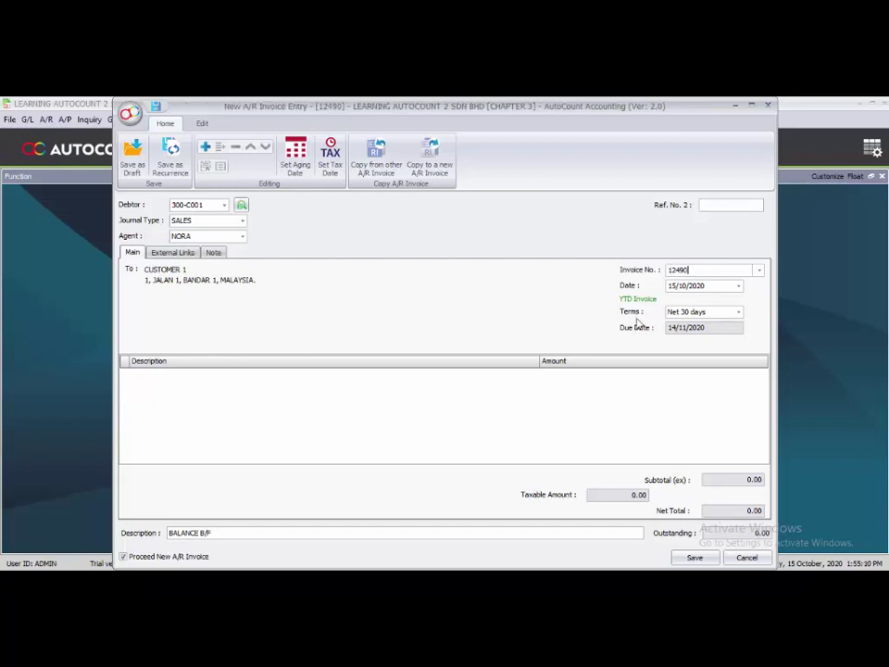
left_click(672, 287)
type("0103")
Add a BALANCE B/F detail line with an amount of 5,000 and save invoice 12490
left_click(171, 394)
left_click(155, 374)
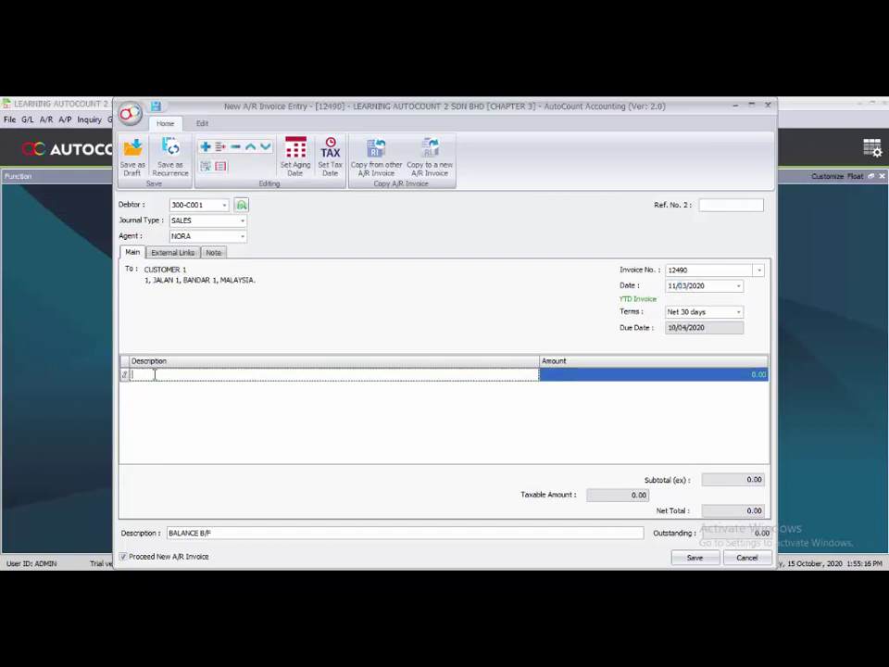
right_click(155, 374)
left_click(181, 429)
left_click(617, 378)
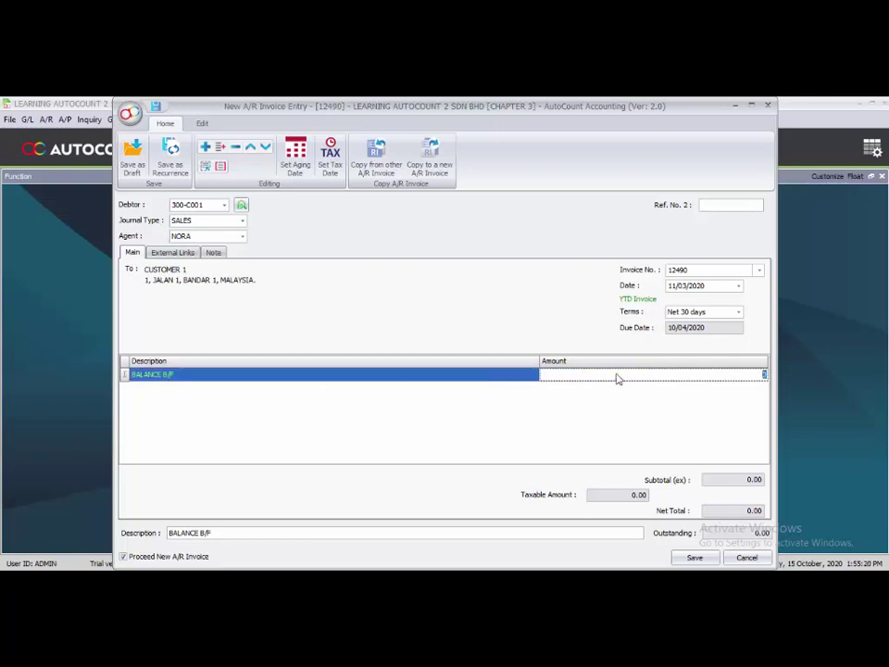
type("5000")
key("Return")
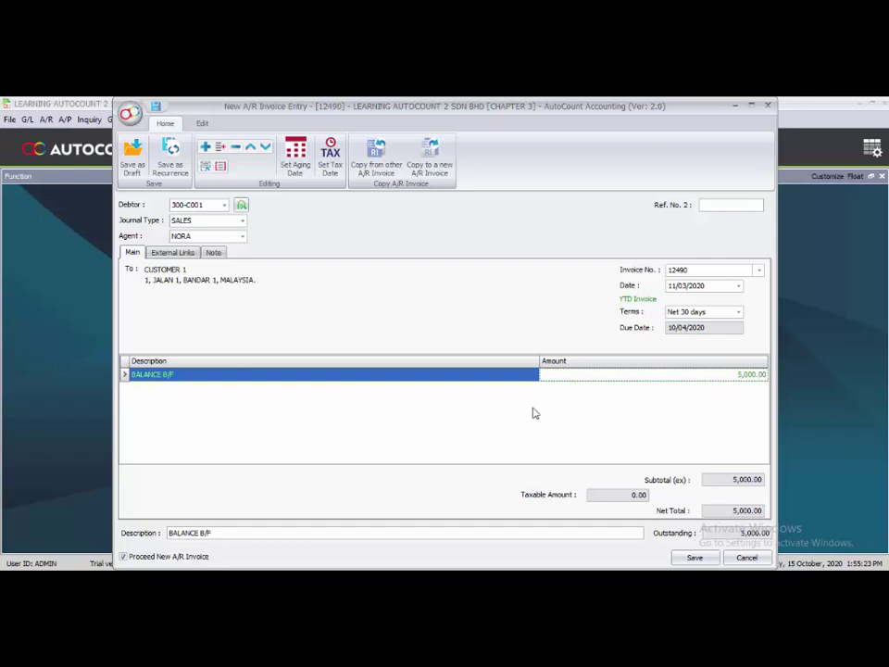
left_click(692, 559)
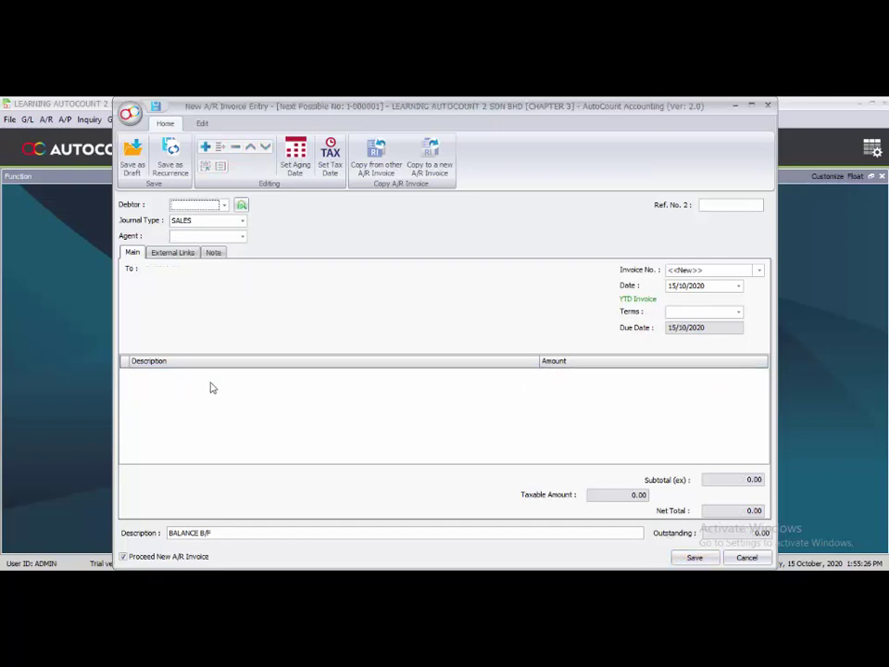
Fill in the next invoice's header with debtor CUSTOMER 2, invoice number 12396 and date 25/02/2020
left_click(224, 205)
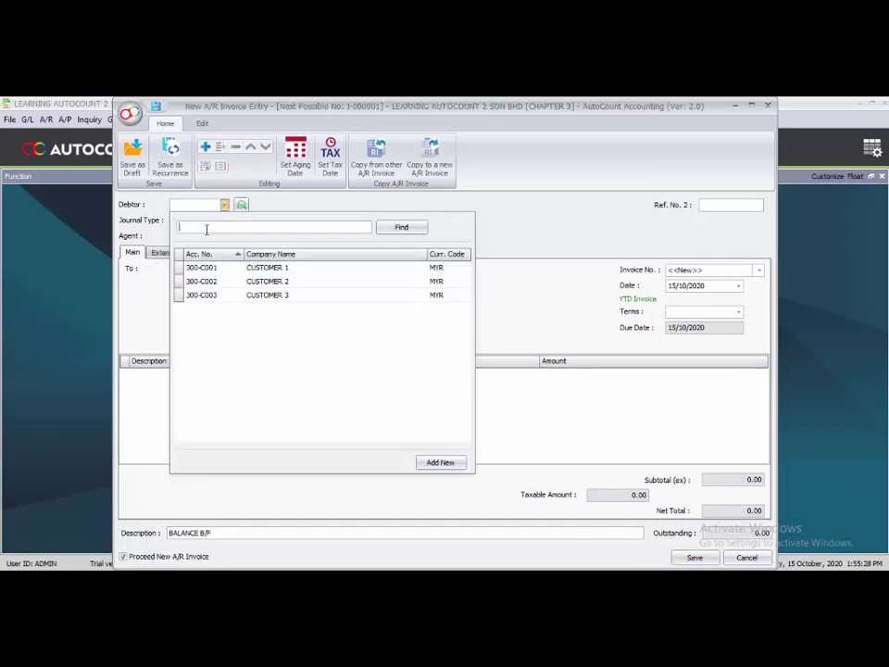
left_click(205, 281)
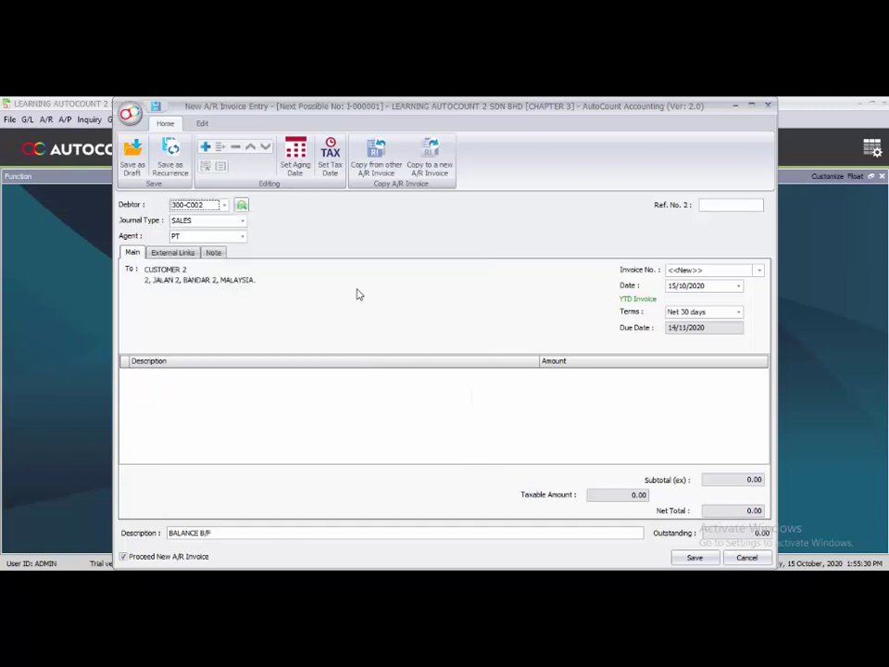
left_click_drag(719, 267, 669, 270)
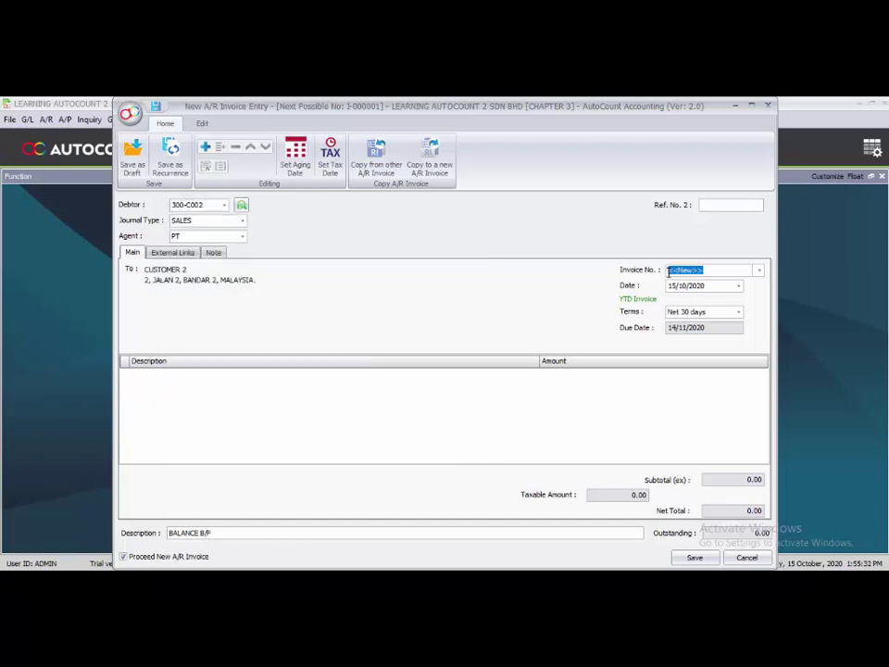
type("12396")
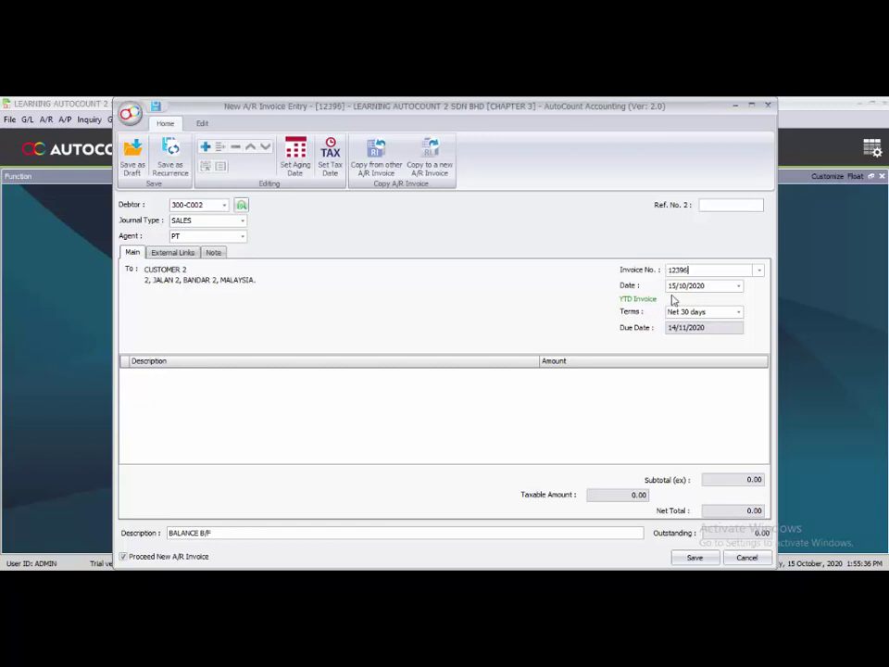
left_click(673, 287)
type("25/02")
left_click(564, 426)
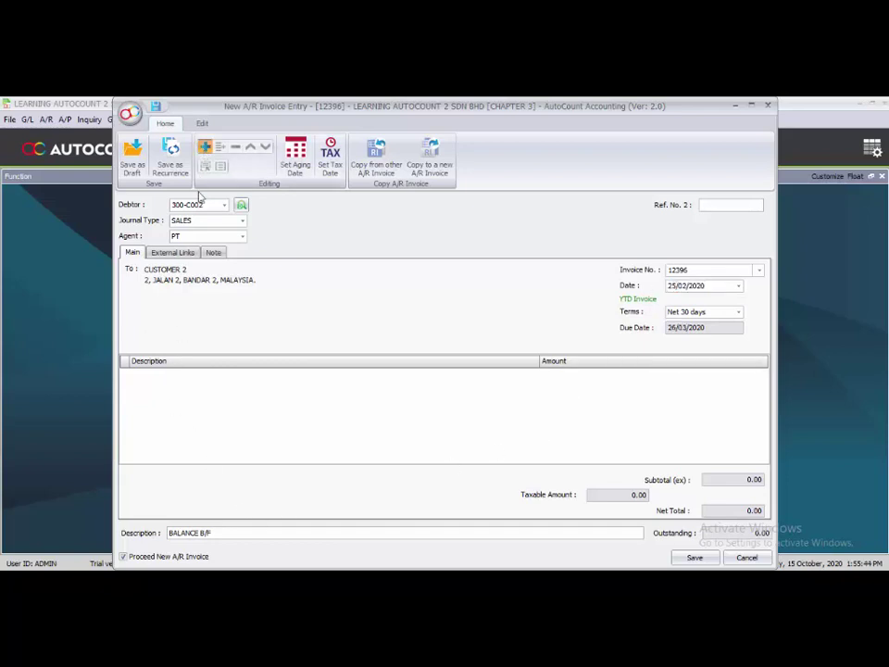
Add a BALANCE B/F detail line with an amount of 6,000 and save invoice 12396
left_click(168, 377)
right_click(165, 375)
left_click(194, 433)
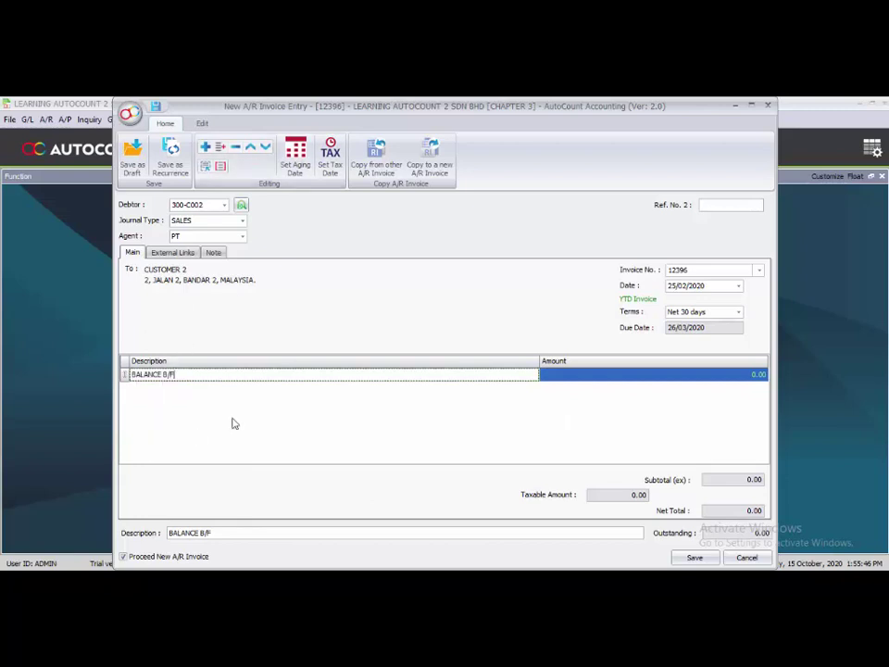
left_click(663, 379)
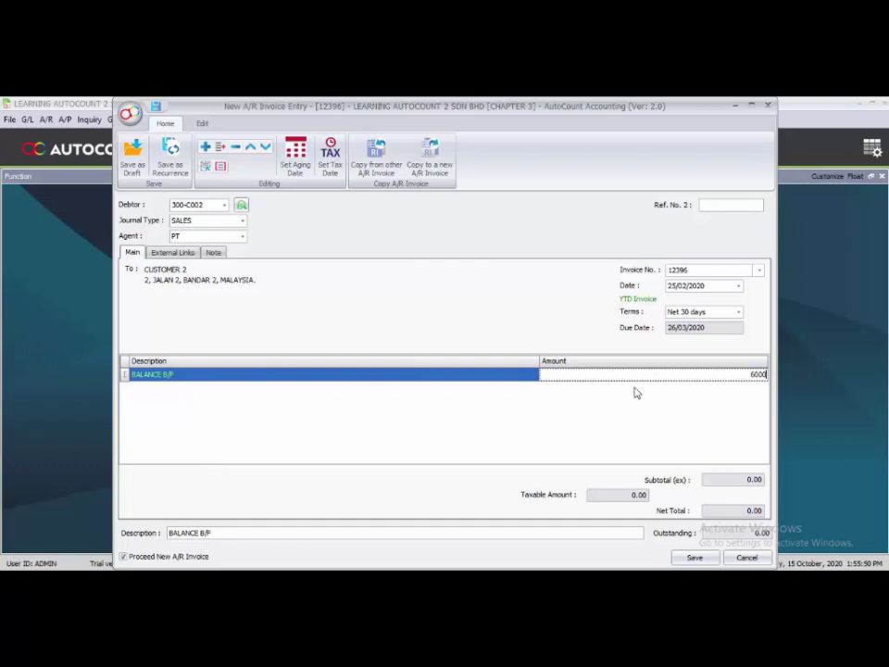
key("Return")
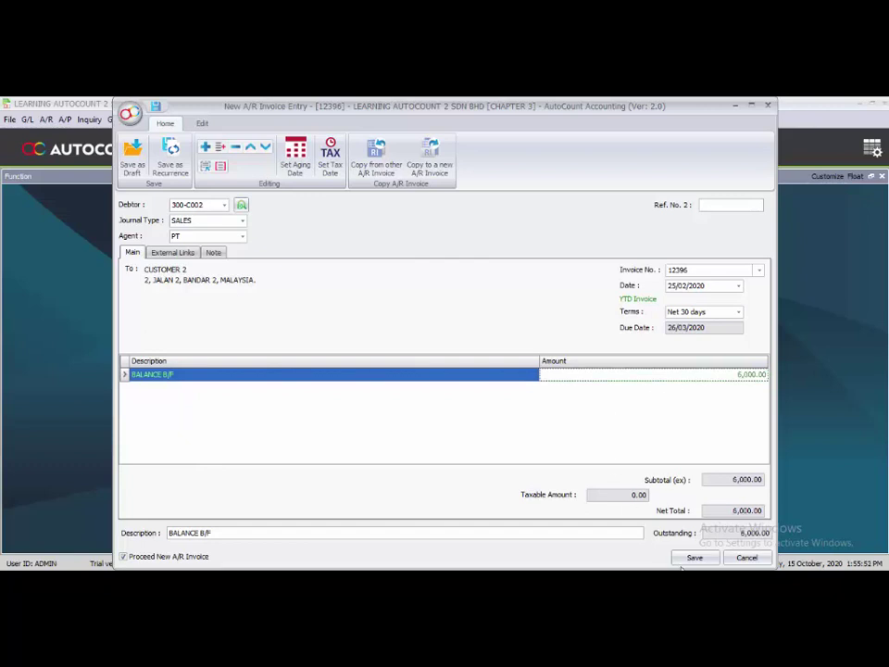
left_click(693, 558)
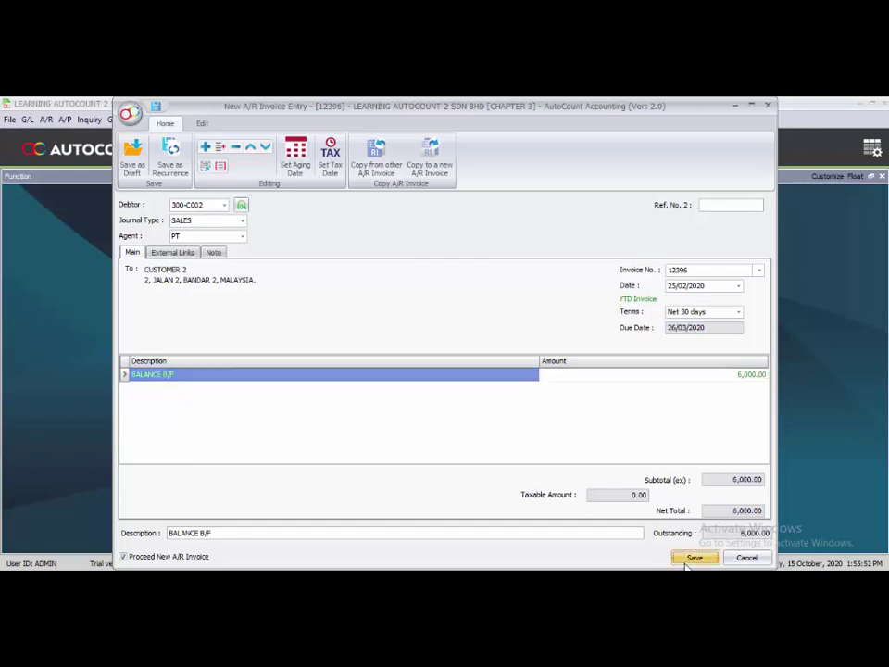
Fill in the next invoice's header with debtor CUSTOMER 2, invoice number 12501 and date 22/03/2020
left_click(195, 205)
left_click(219, 283)
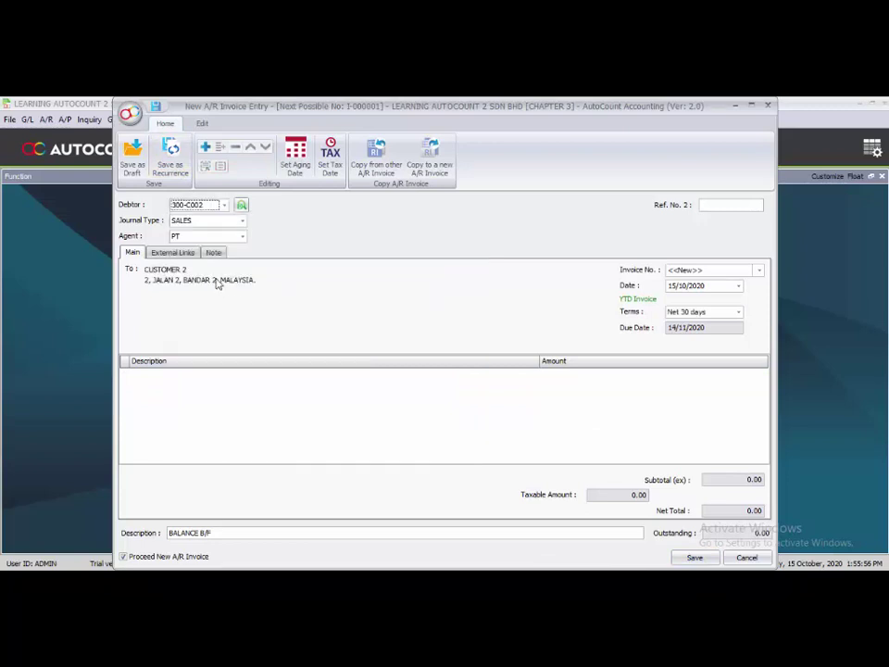
left_click_drag(709, 268, 620, 263)
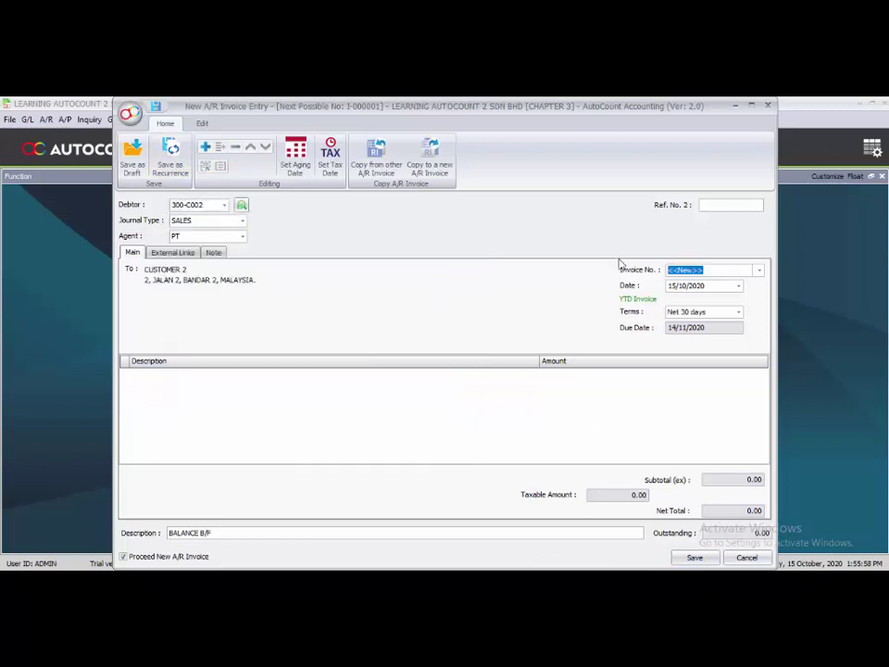
type("12501")
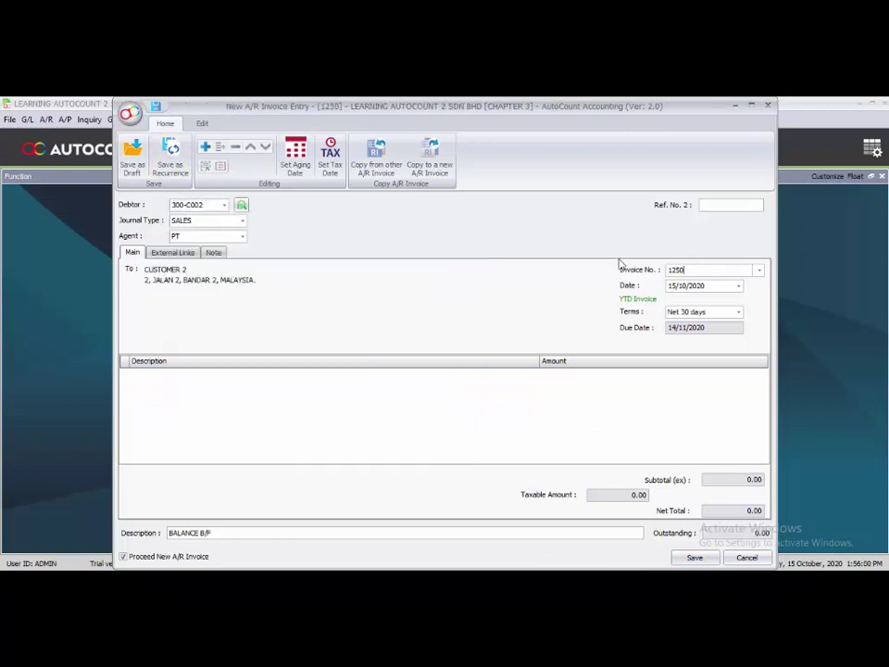
left_click(671, 285)
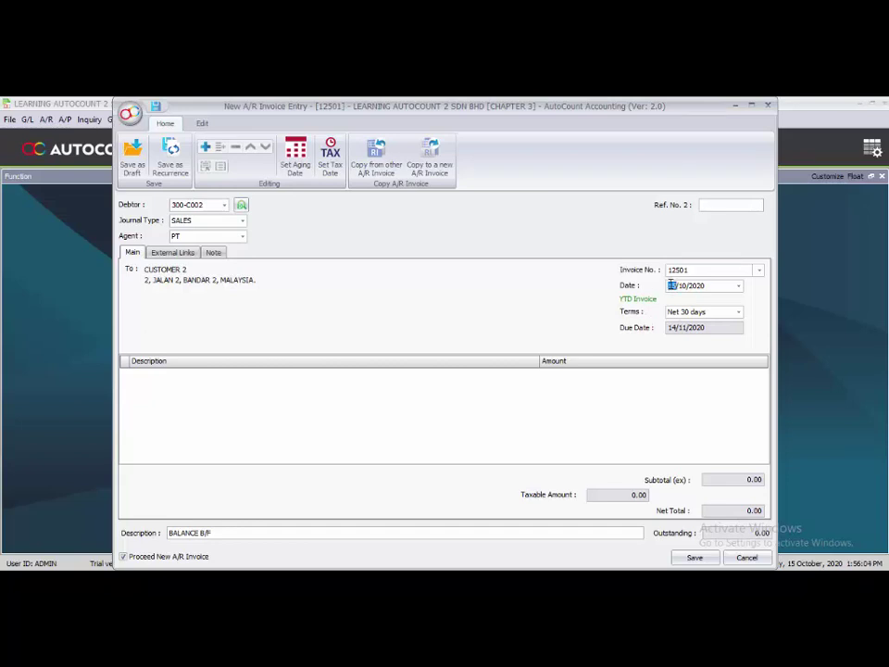
type("02/")
type("03")
key("Tab")
Add a BALANCE B/F detail line with an amount of 2,000 to invoice 12501
left_click(144, 374)
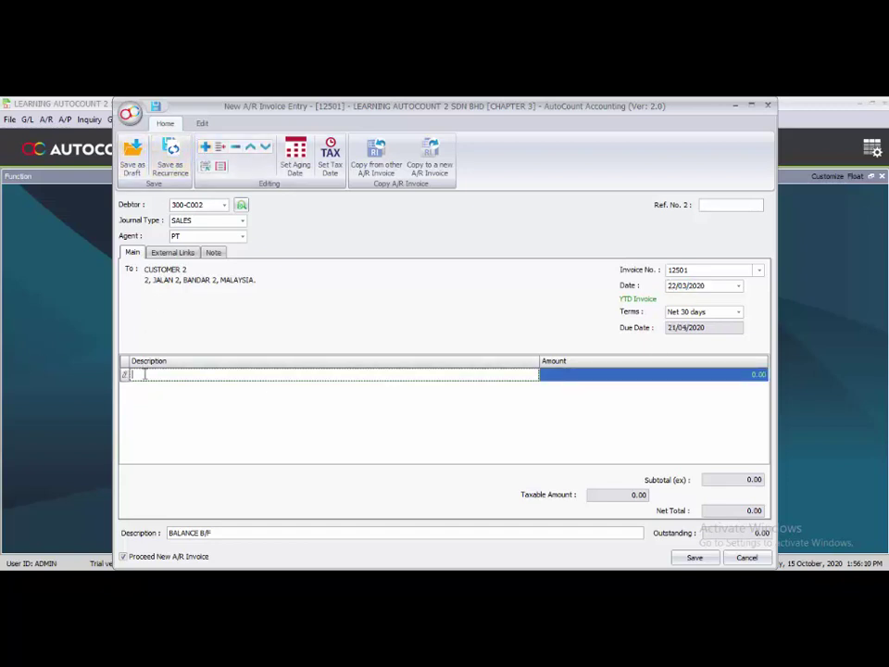
right_click(145, 375)
left_click(169, 429)
left_click(689, 375)
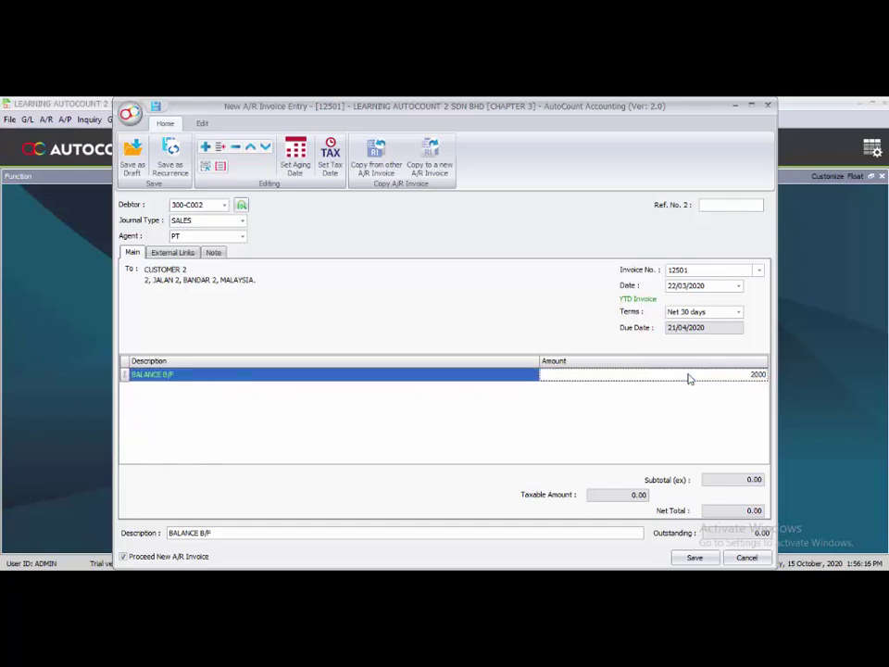
left_click(589, 409)
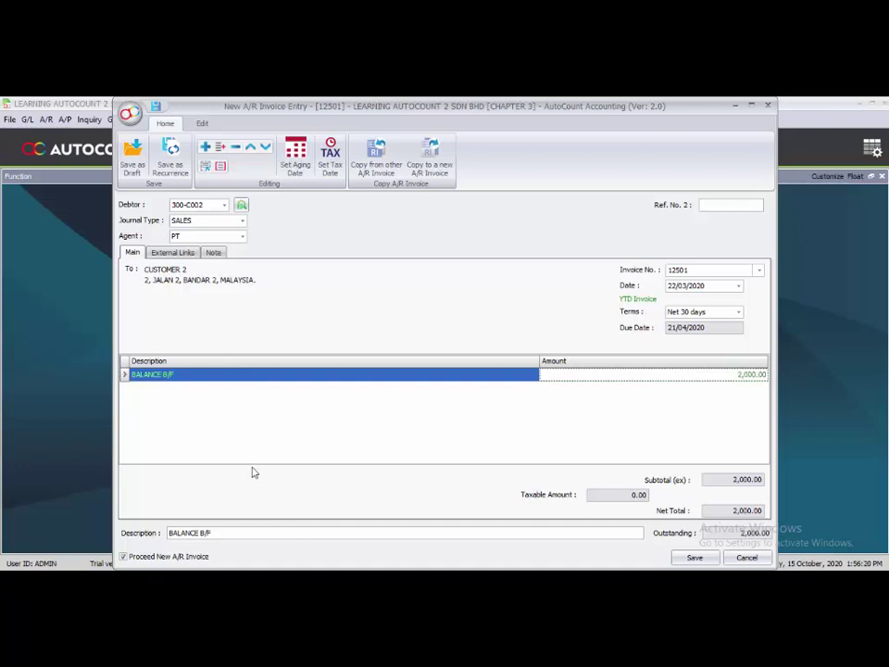
Turn off proceeding to a new A/R invoice and save invoice 12501
left_click(165, 559)
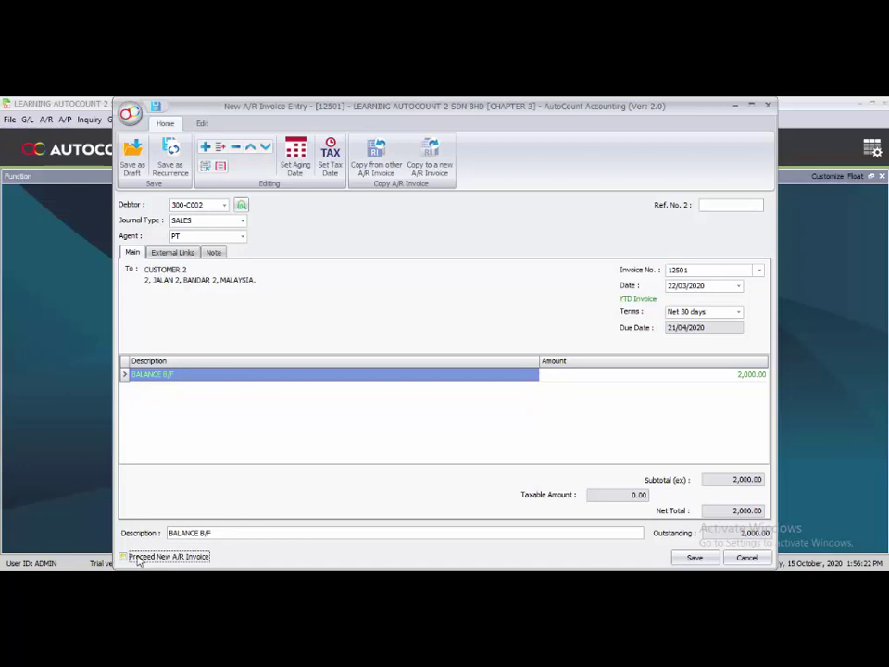
left_click(693, 558)
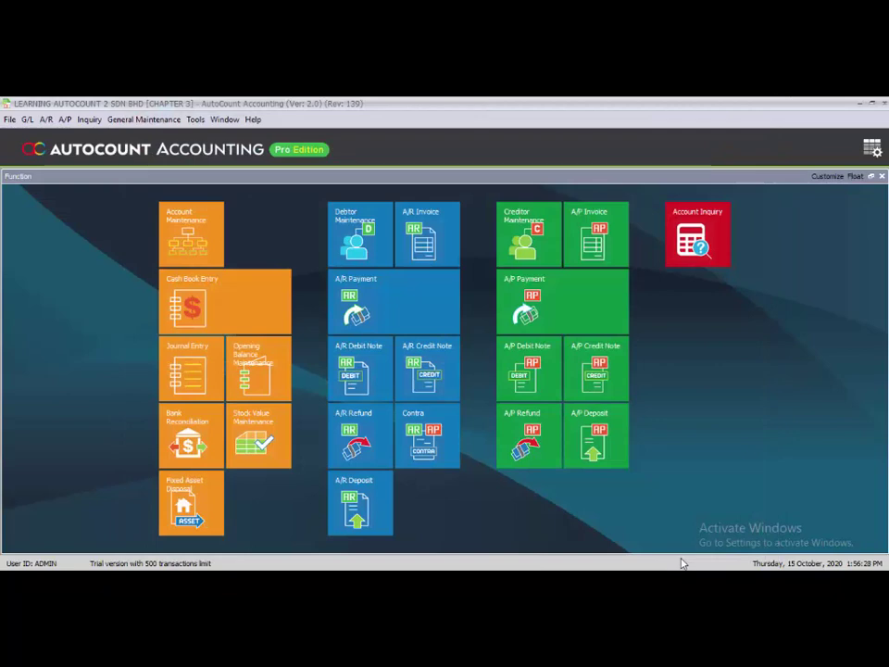
Review the entered A/R invoices sorted by company name, and close the list
left_click(433, 233)
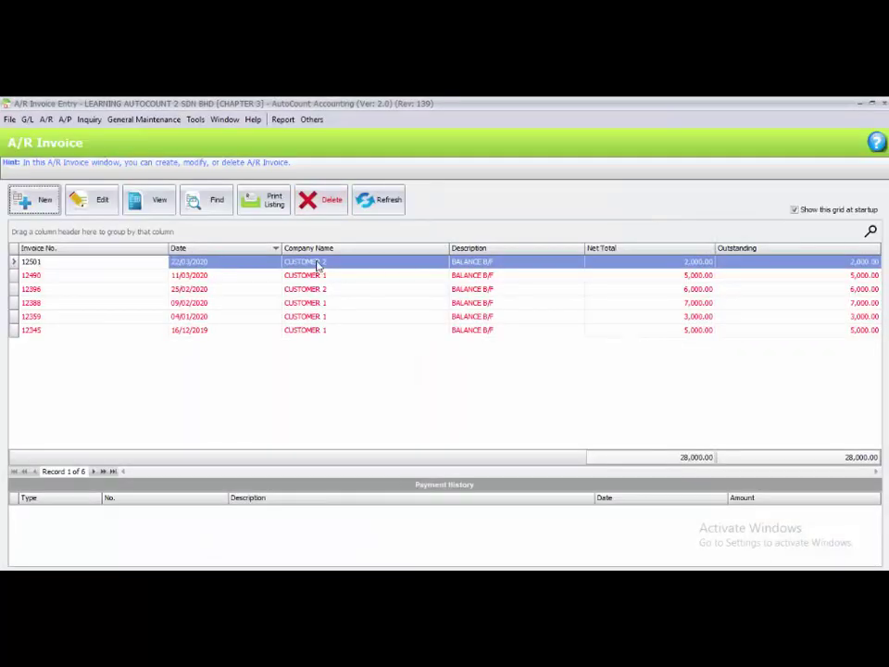
left_click(324, 250)
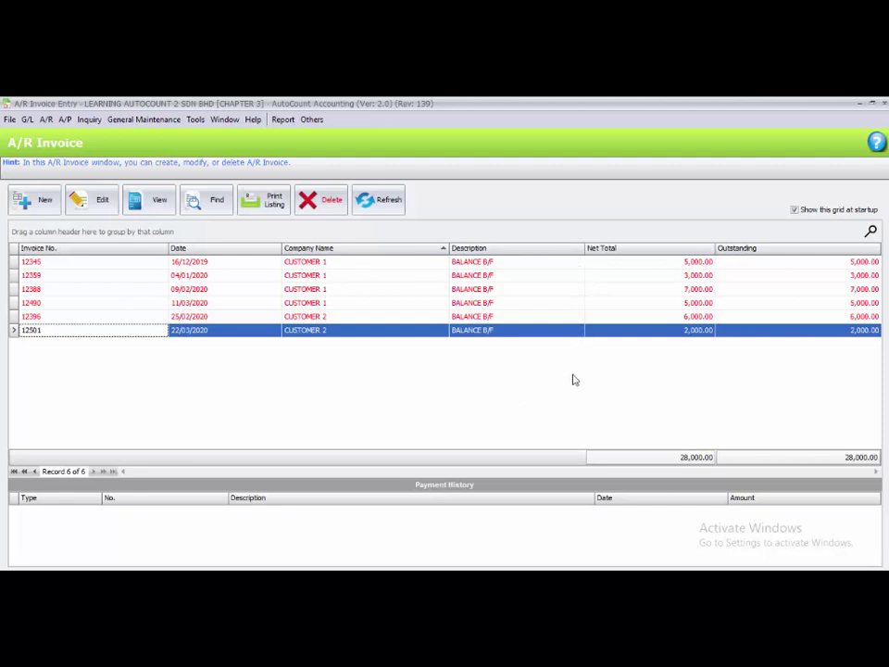
left_click(861, 119)
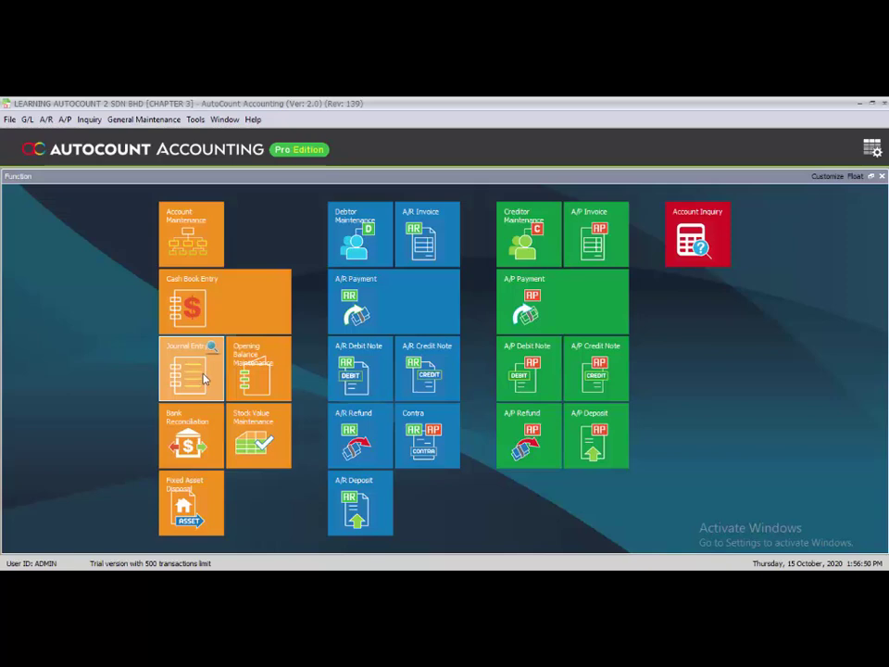
Start a new A/P invoice with creditor SUPPLIER A, supplier invoice number 223344 and date 20/12/2019
left_click(607, 246)
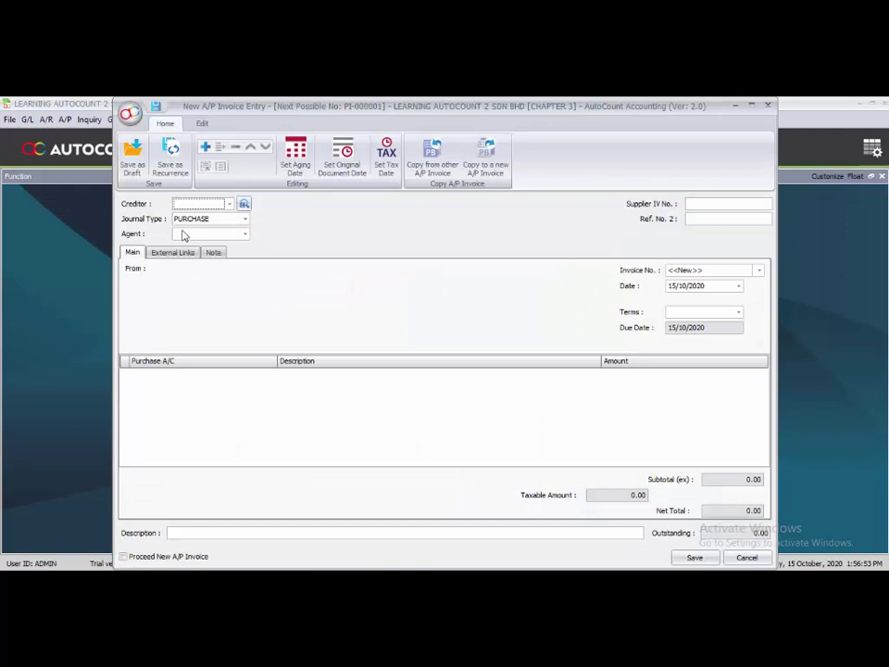
left_click(229, 204)
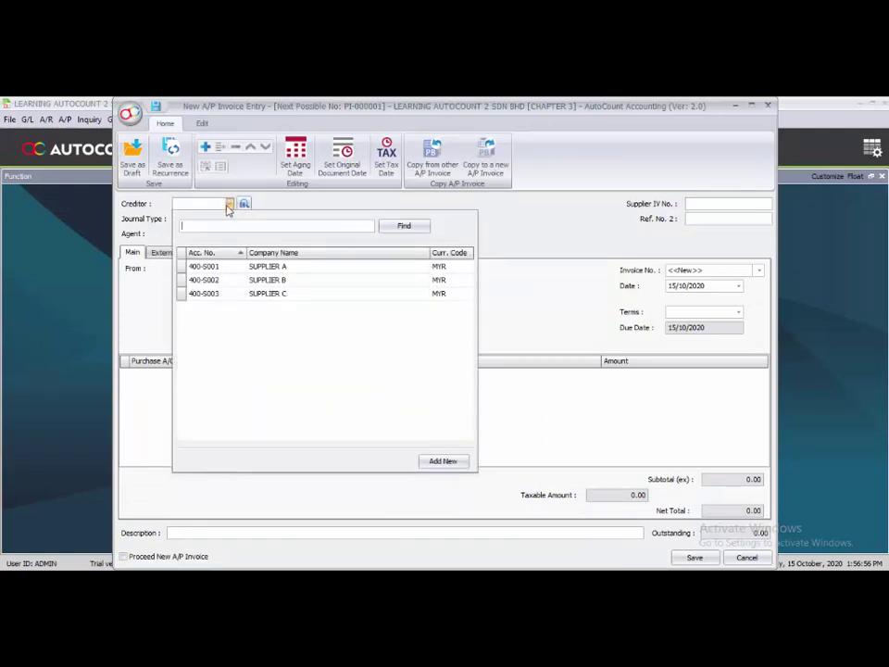
left_click(219, 266)
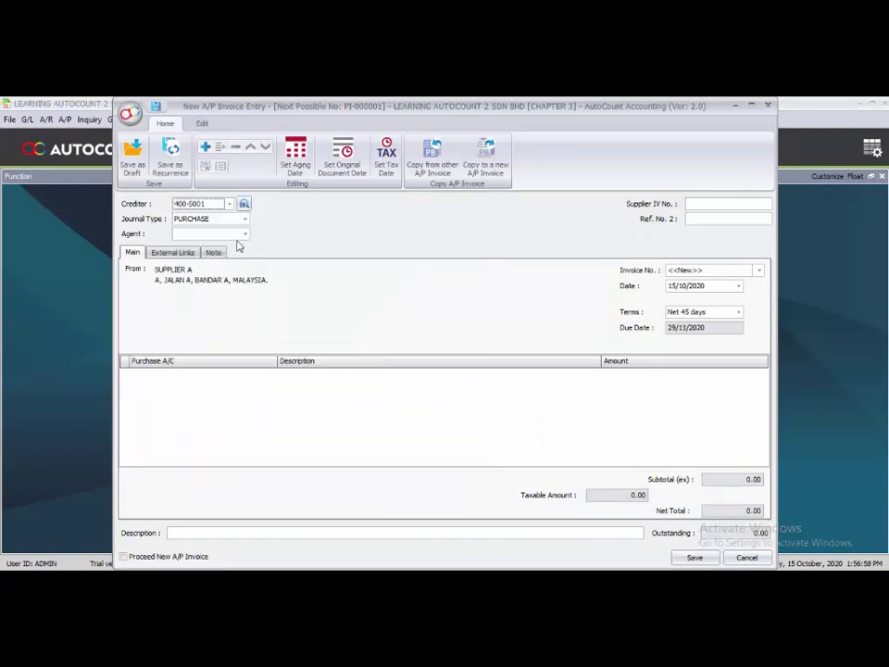
left_click(710, 202)
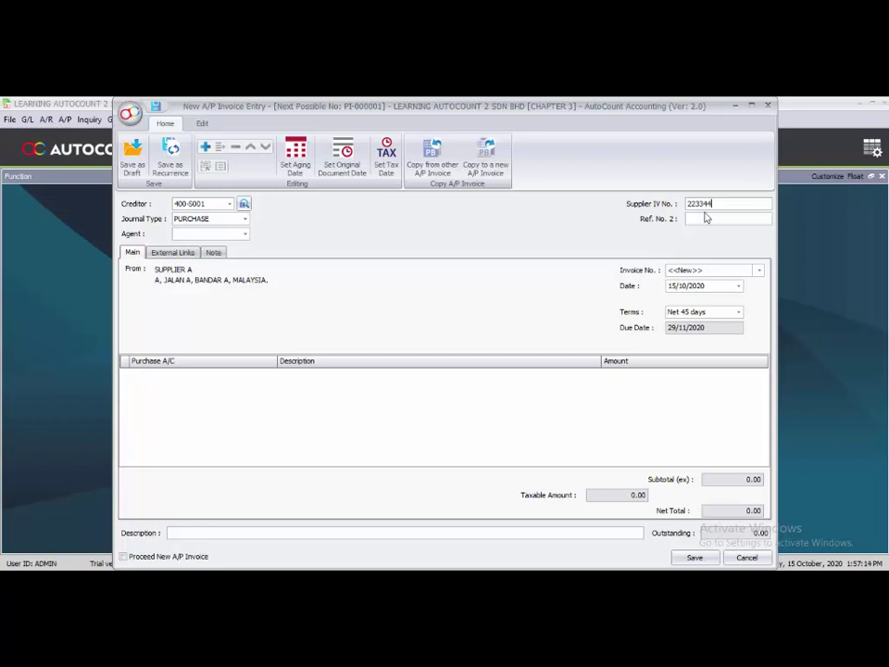
left_click(672, 287)
type("20/12/2")
left_click(145, 393)
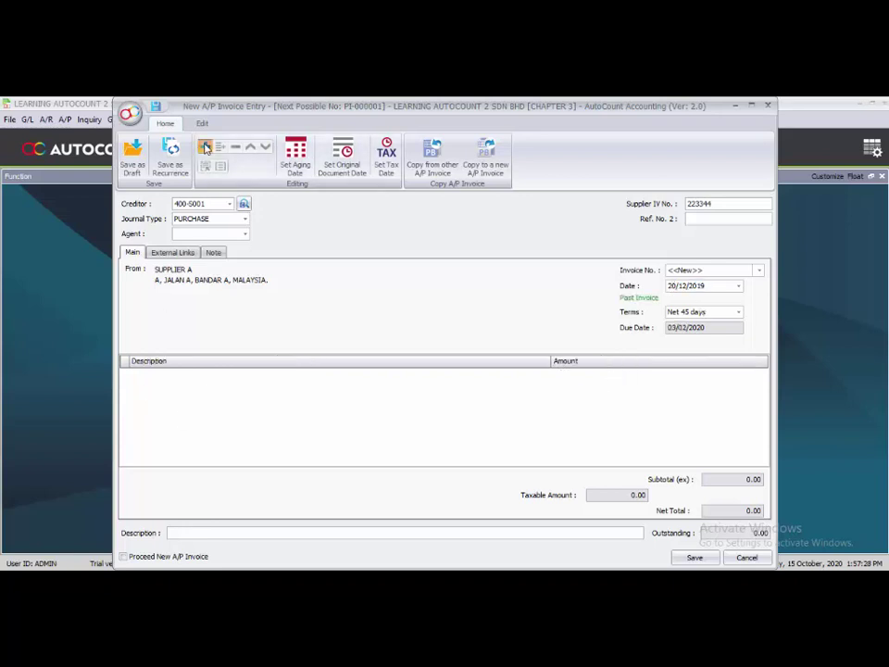
Add a BALANCE B/F detail line with an amount of 4,000 to supplier invoice 223344
left_click(206, 147)
right_click(158, 372)
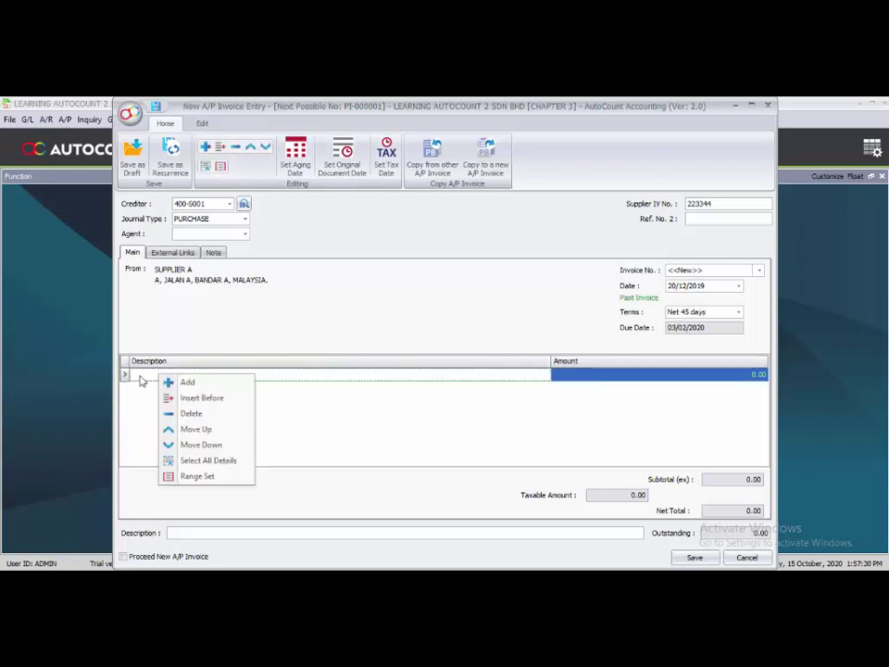
left_click(137, 379)
right_click(135, 378)
left_click(167, 432)
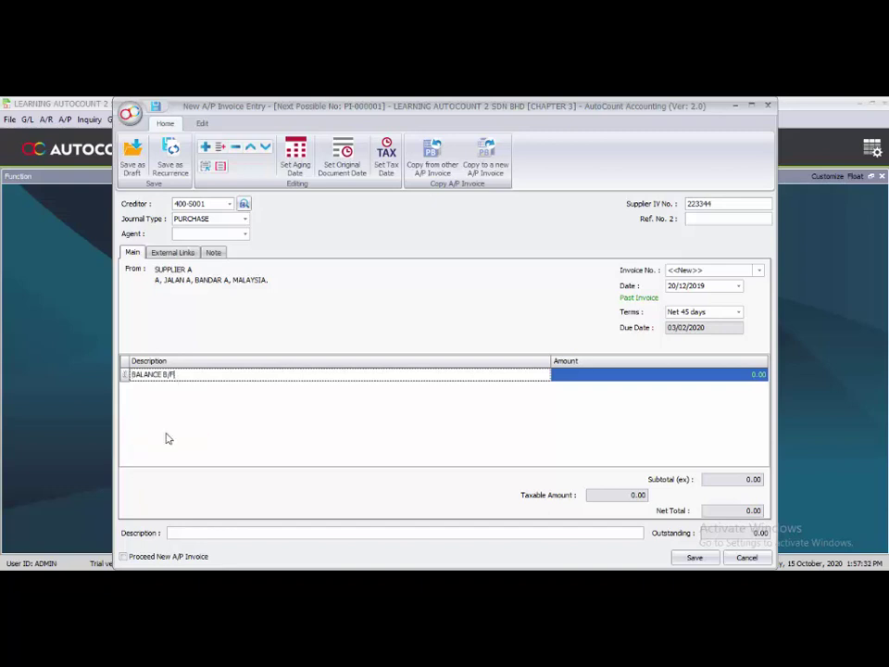
left_click(750, 374)
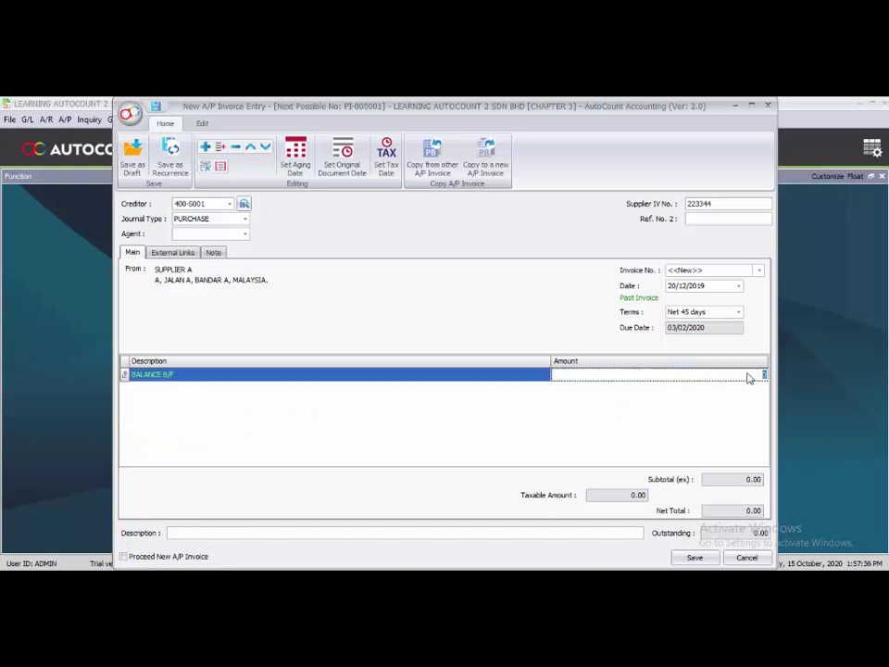
type("4,00000")
key("Return")
Set the overall description of invoice 223344 to BALANCE B/F and save it with proceeding to a new A/P invoice turned on
left_click(202, 535)
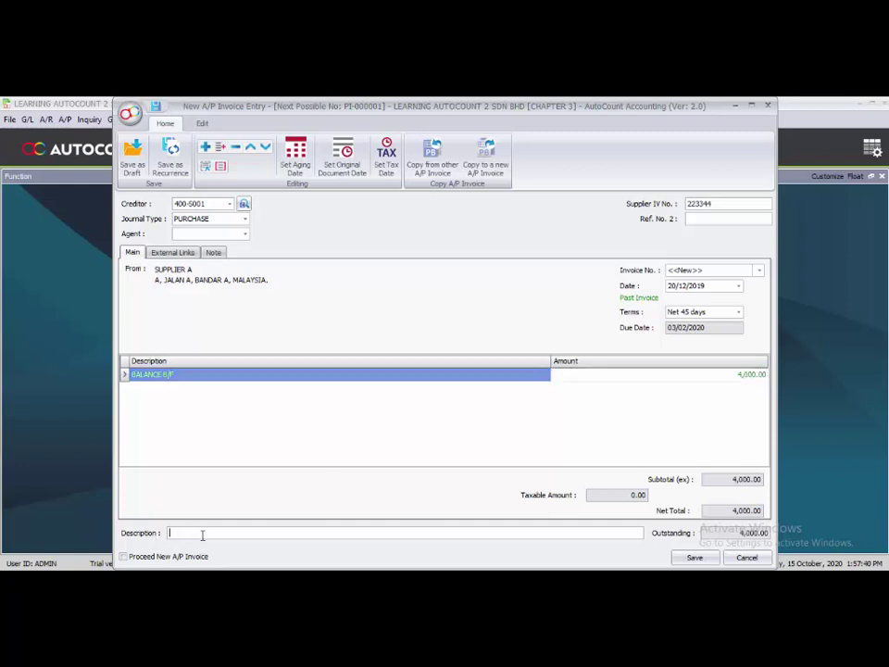
right_click(202, 535)
left_click(238, 491)
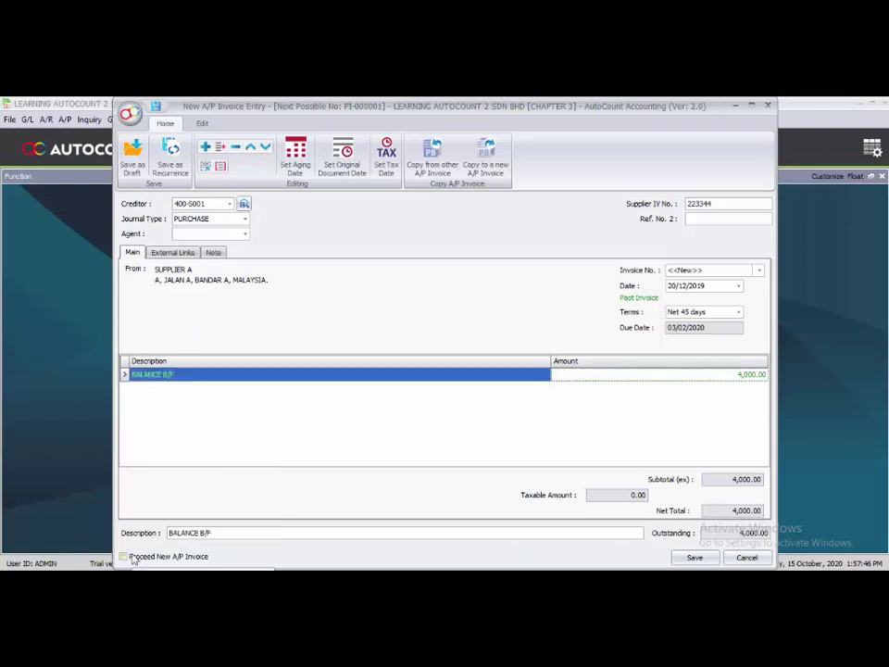
left_click(130, 557)
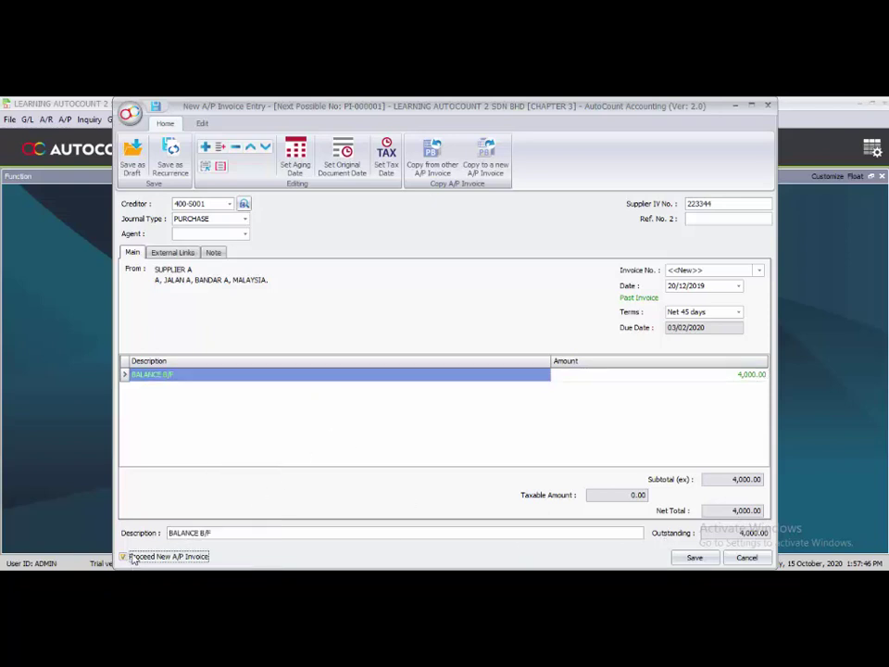
left_click(692, 558)
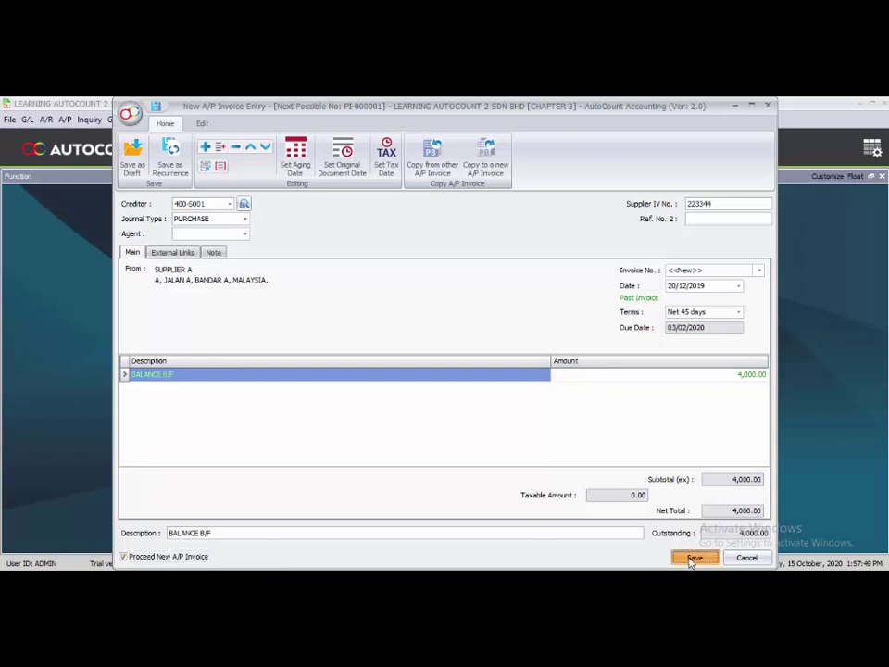
Fill in the new A/P invoice with creditor SUPPLIER A, supplier invoice number 223355 and date 22/02/2020
left_click(230, 204)
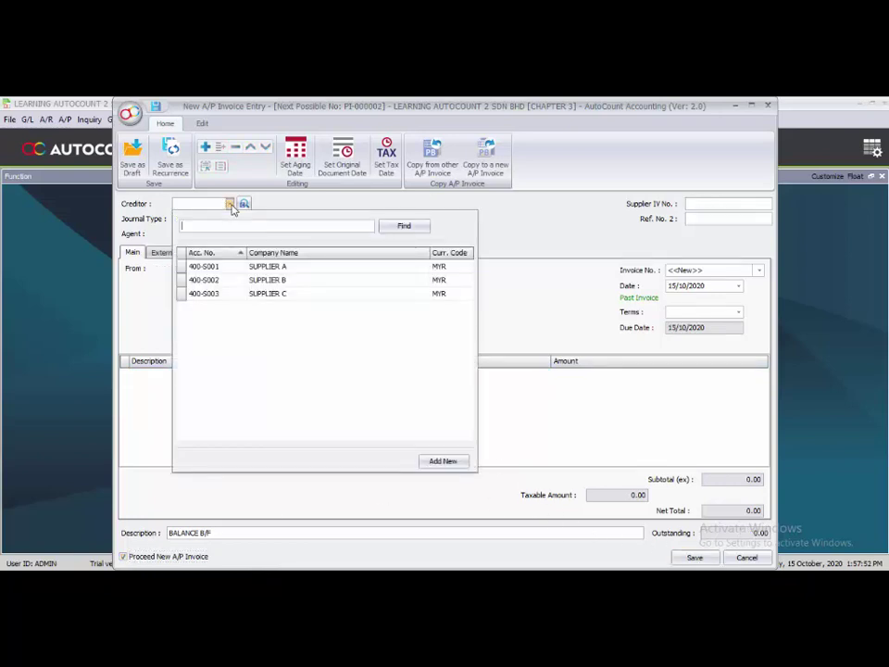
left_click(251, 267)
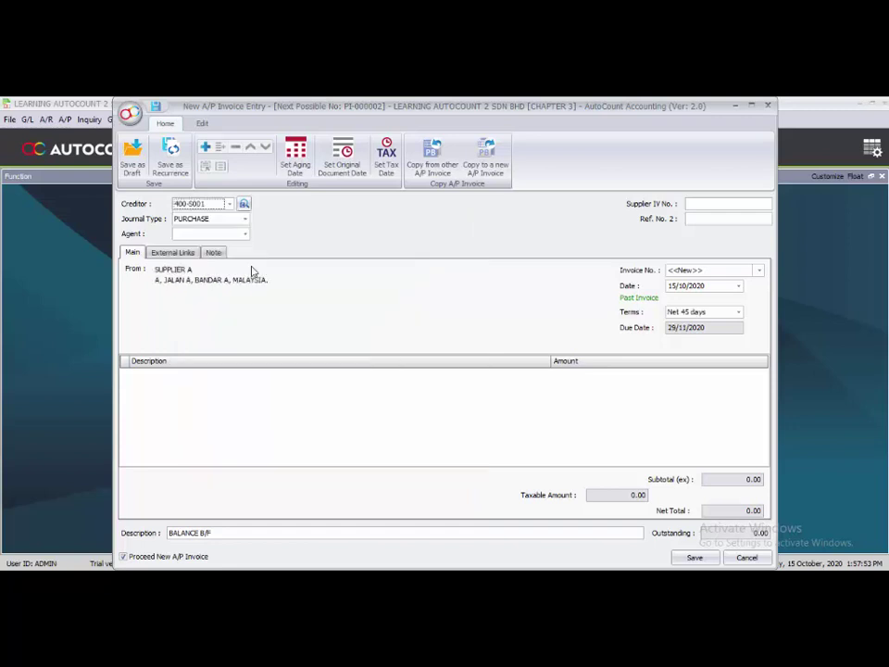
left_click(705, 204)
type("223355")
left_click(674, 285)
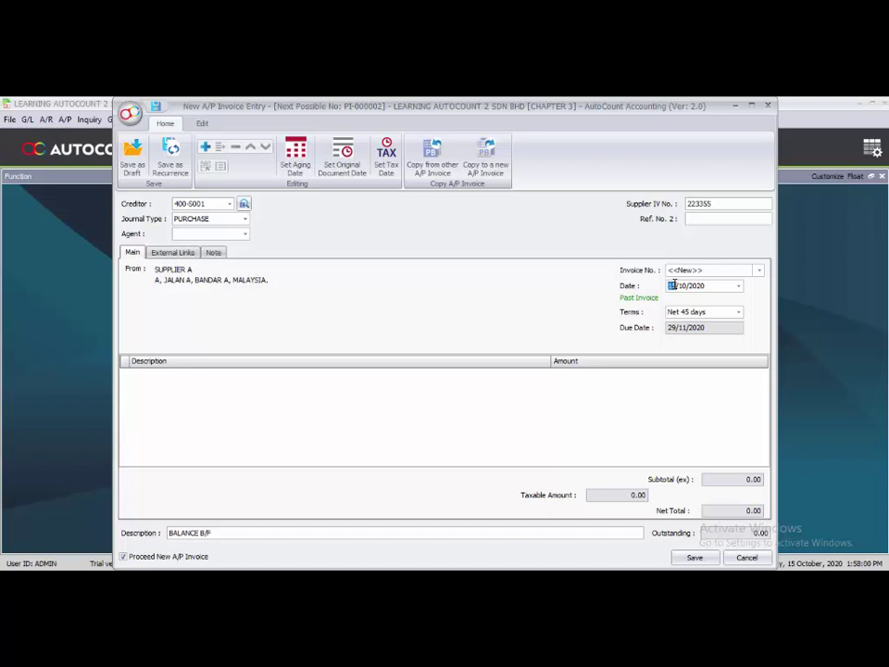
type("21/")
type("02")
left_click(600, 443)
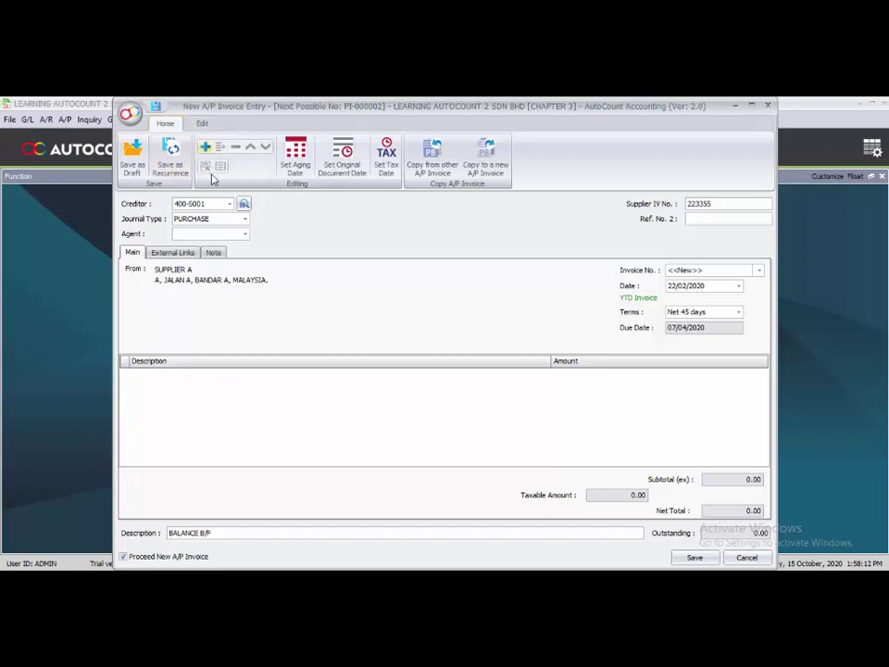
right_click(177, 367)
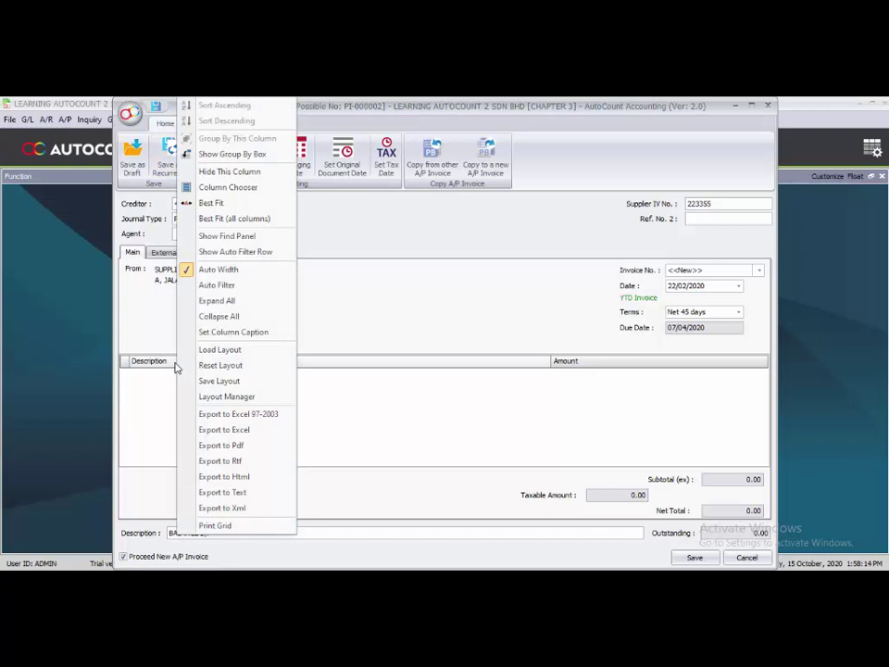
key("Escape")
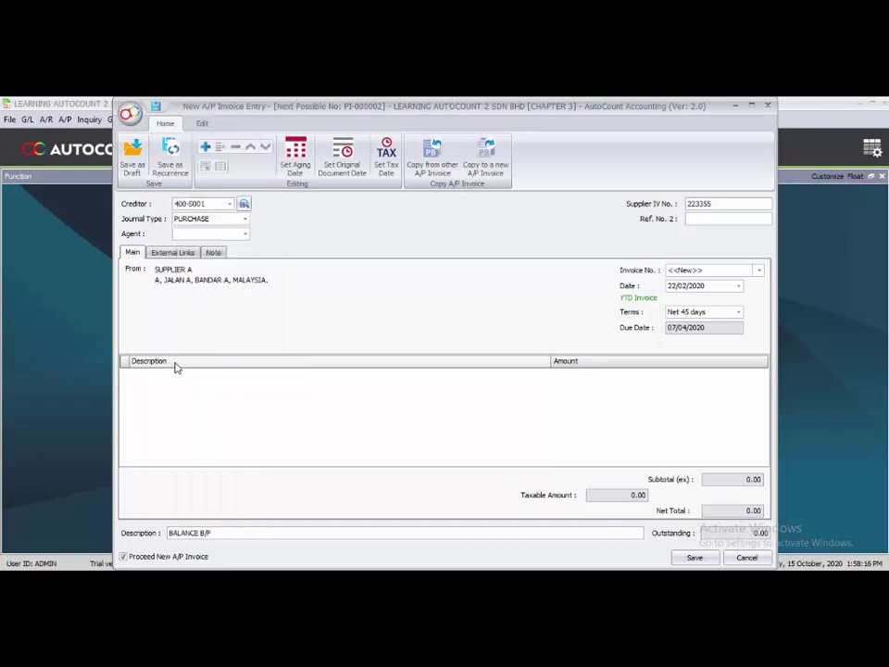
right_click(176, 367)
key("Escape")
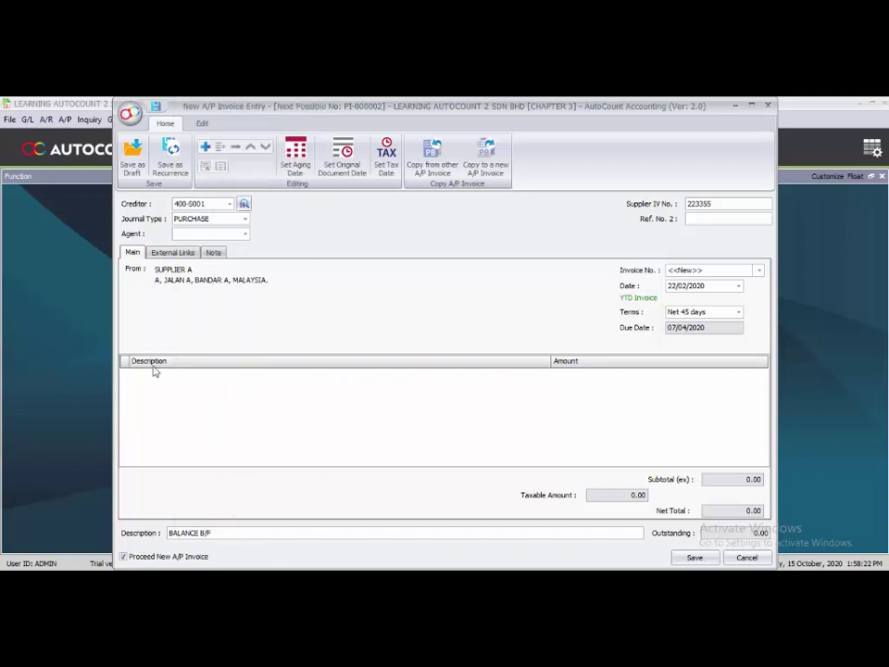
right_click(149, 380)
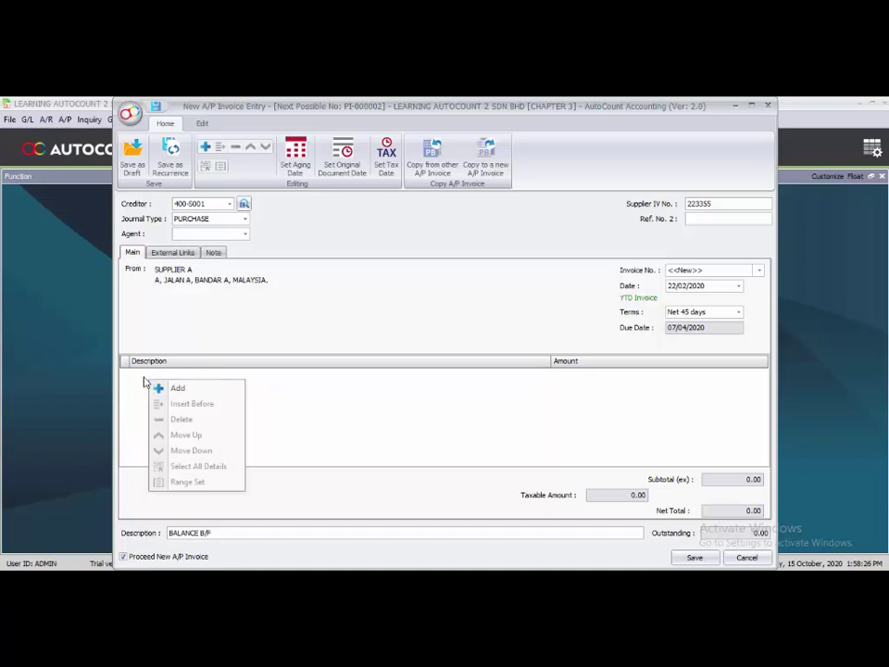
left_click(215, 350)
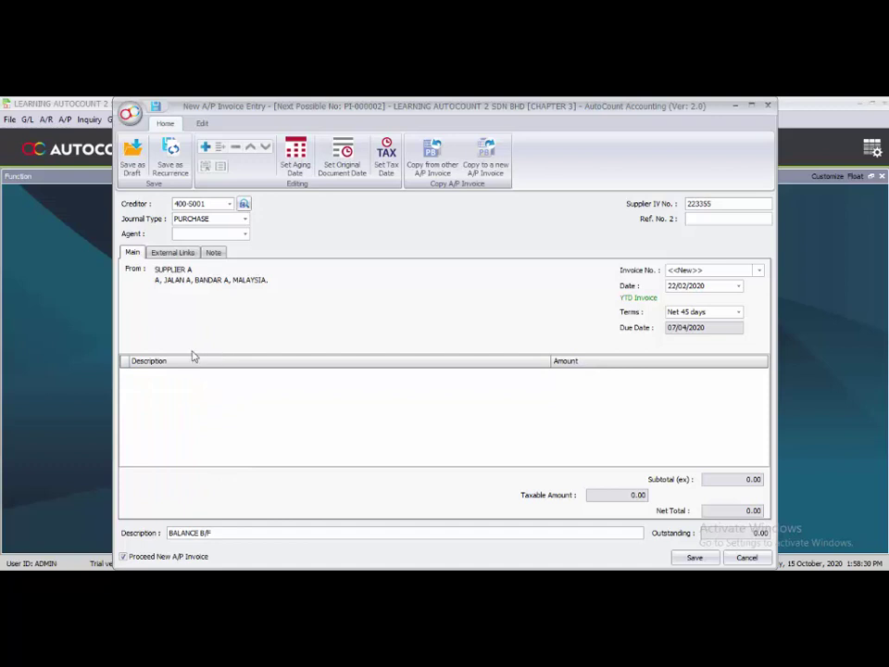
Add a BALANCE B/F detail line of 5,000 to invoice 223355 and save it without proceeding to a new A/P invoice
right_click(153, 385)
left_click(175, 392)
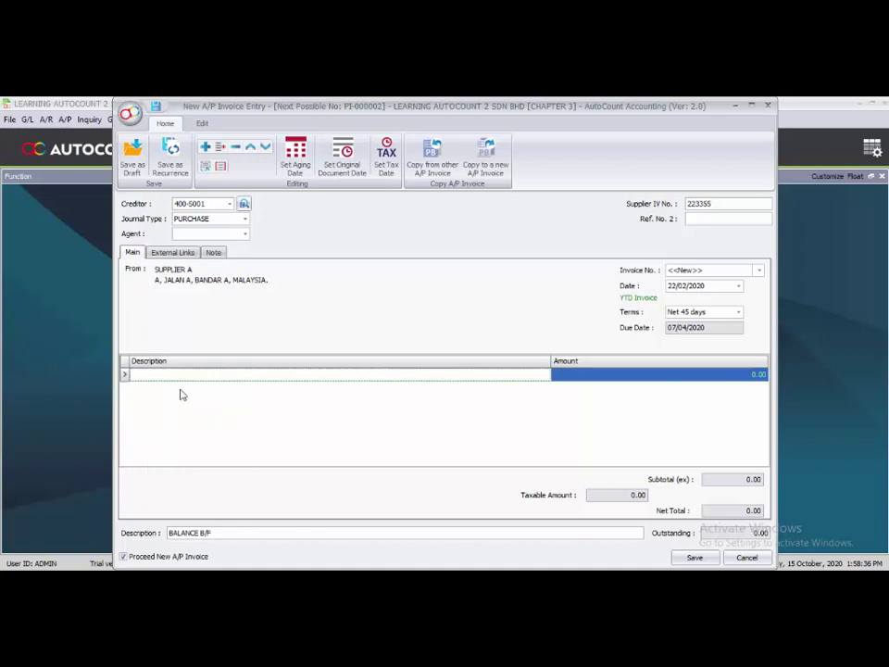
right_click(144, 372)
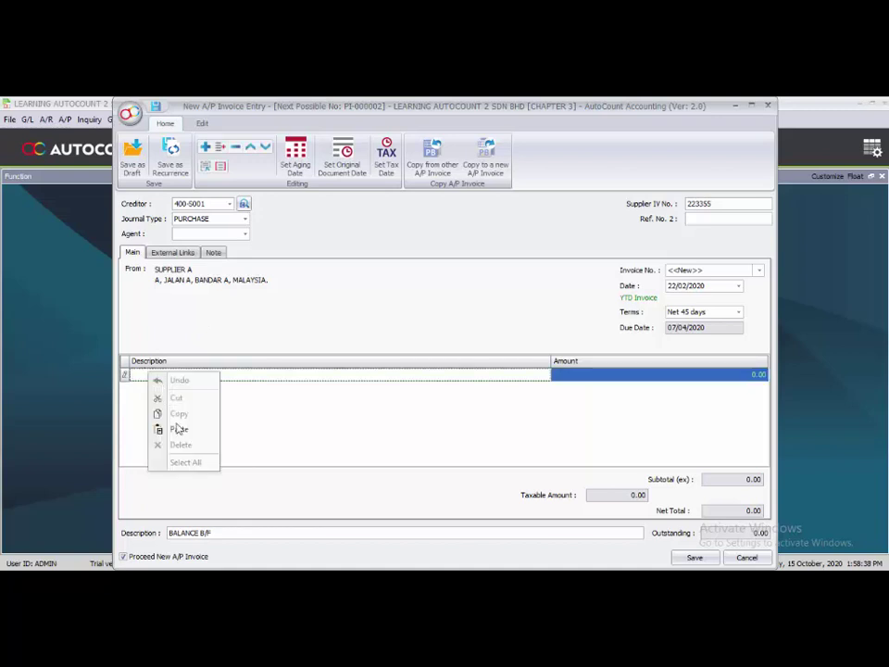
left_click(178, 427)
left_click(704, 377)
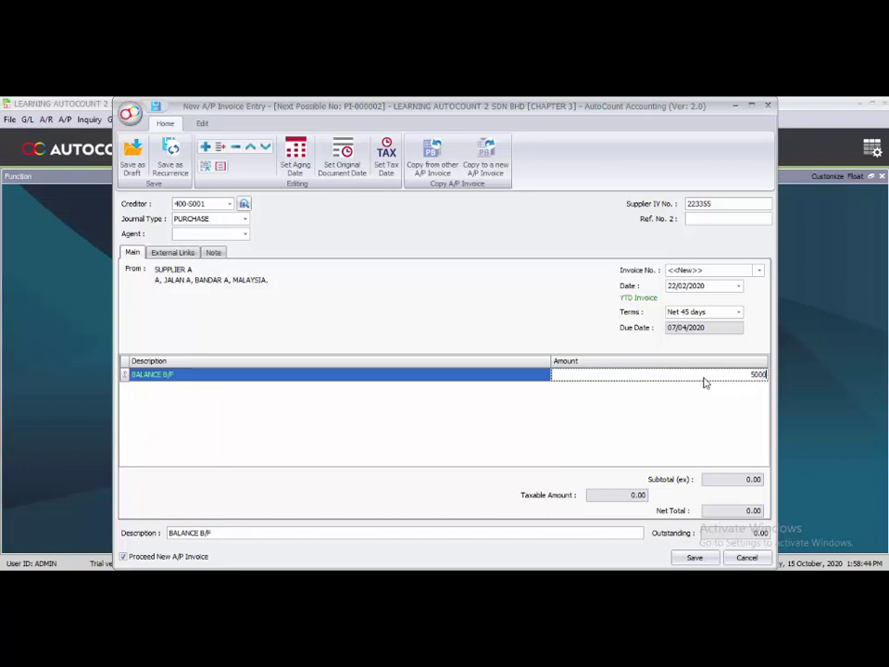
type("5000")
key("Return")
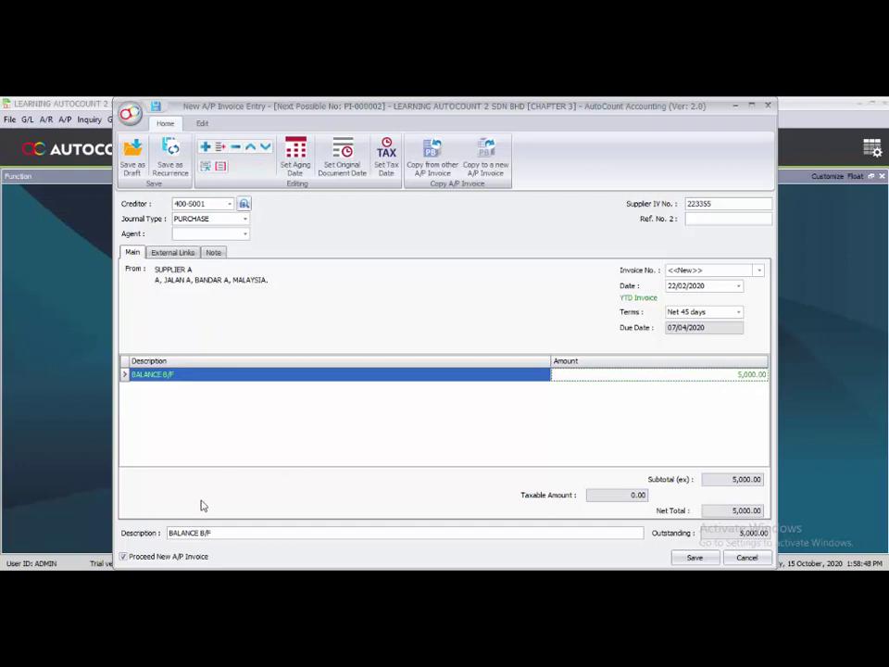
left_click(139, 555)
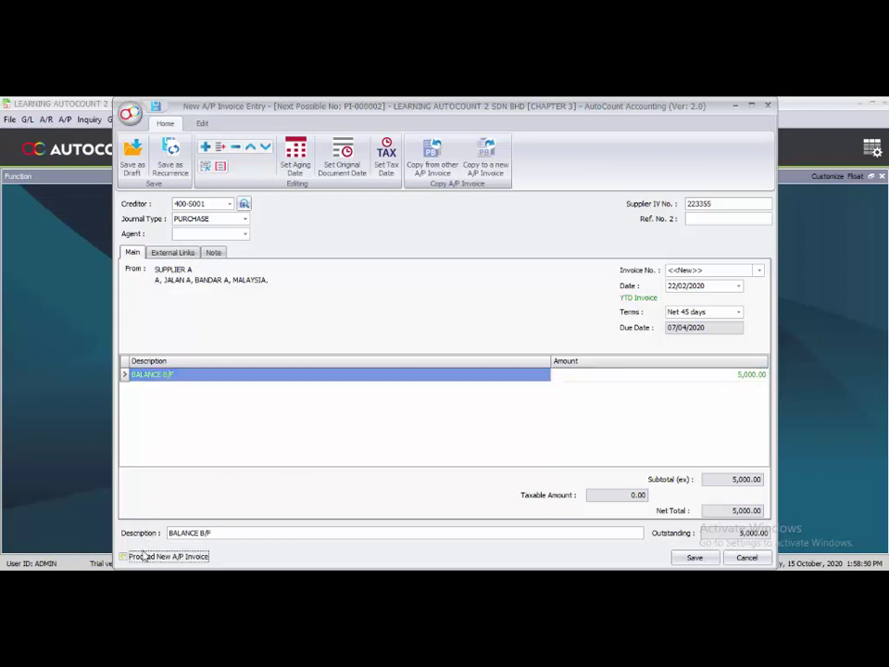
left_click(693, 557)
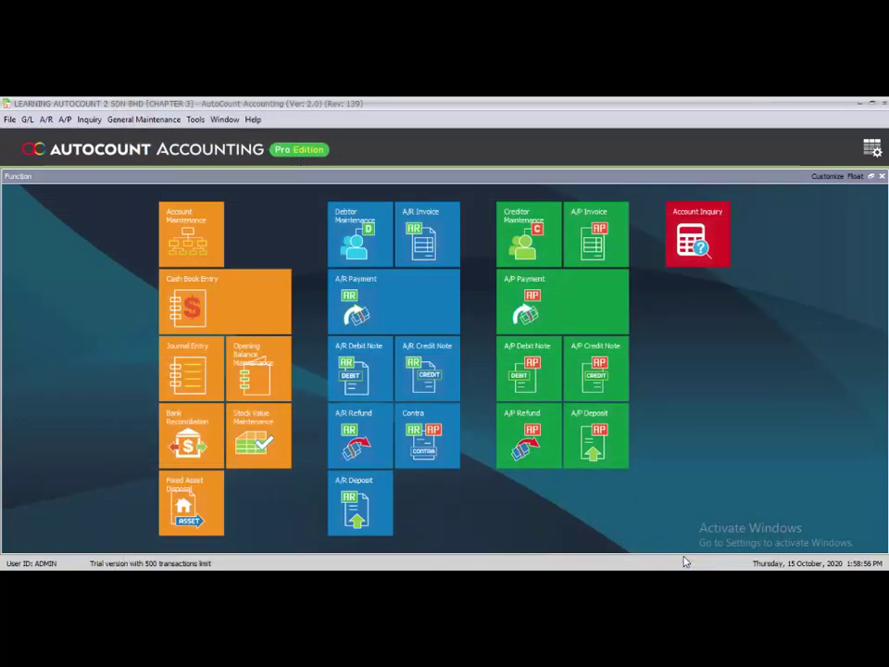
Review the entered A/P invoices with their dates and outstanding amounts, and close the list
left_click(598, 231)
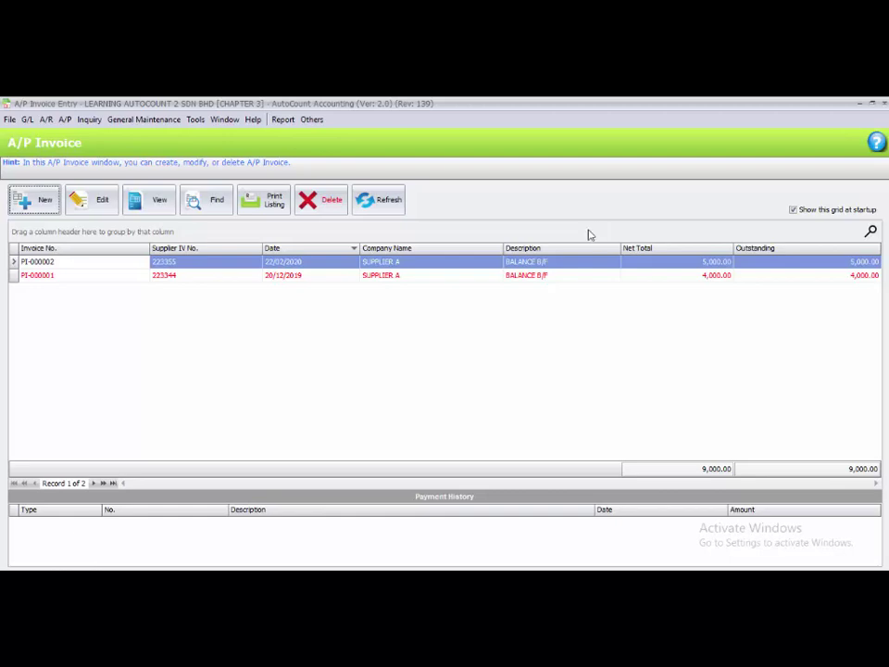
left_click(883, 108)
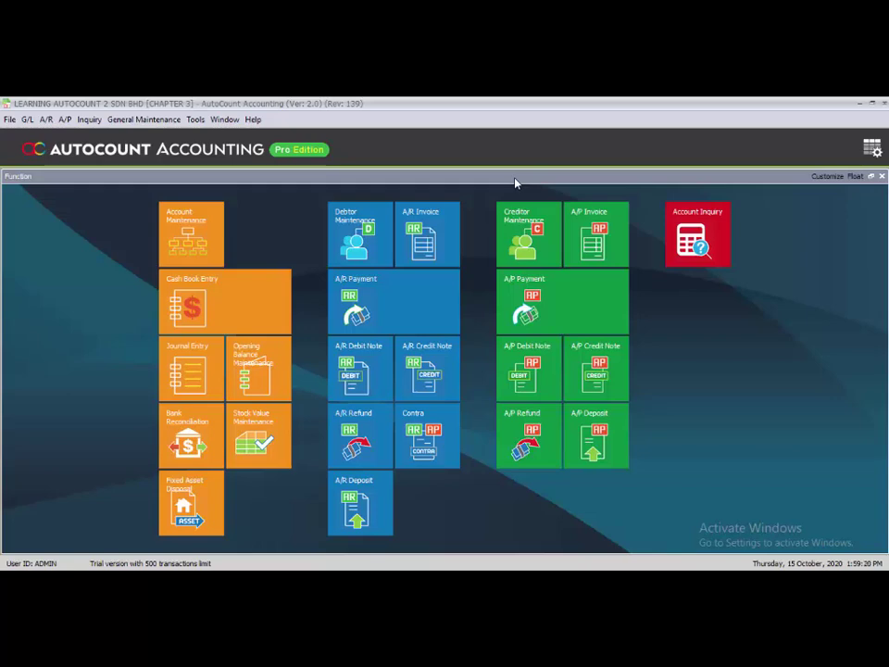
In Manage Fiscal Year, update the last month year-to-date balance from A/R and A/P transactions, and close the dialog
left_click(196, 119)
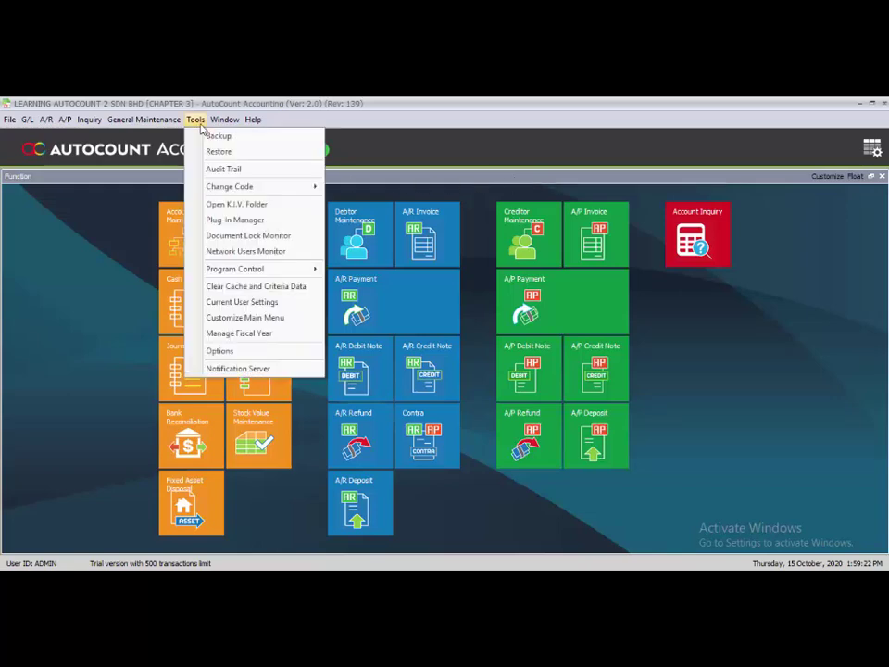
left_click(268, 334)
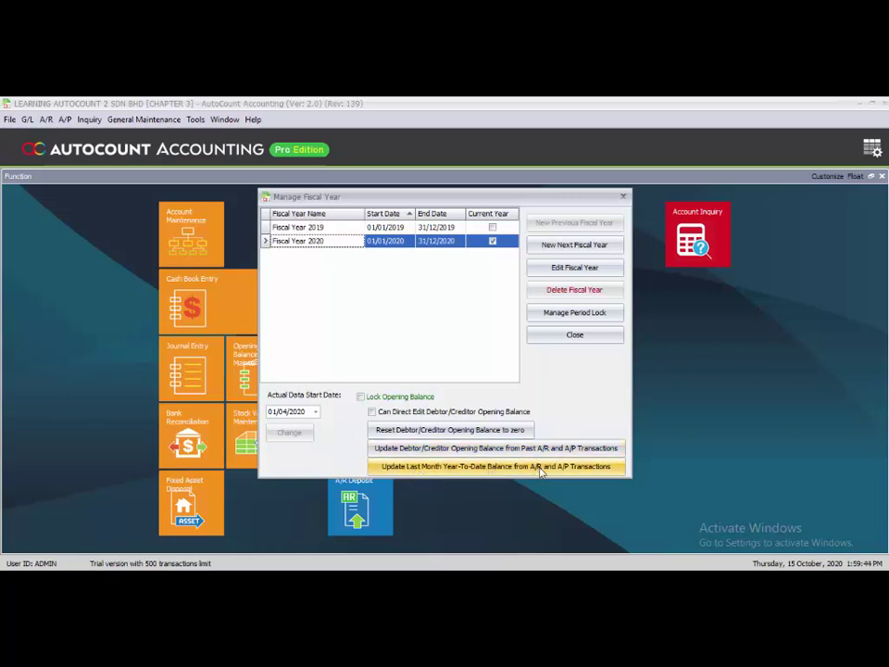
left_click(470, 466)
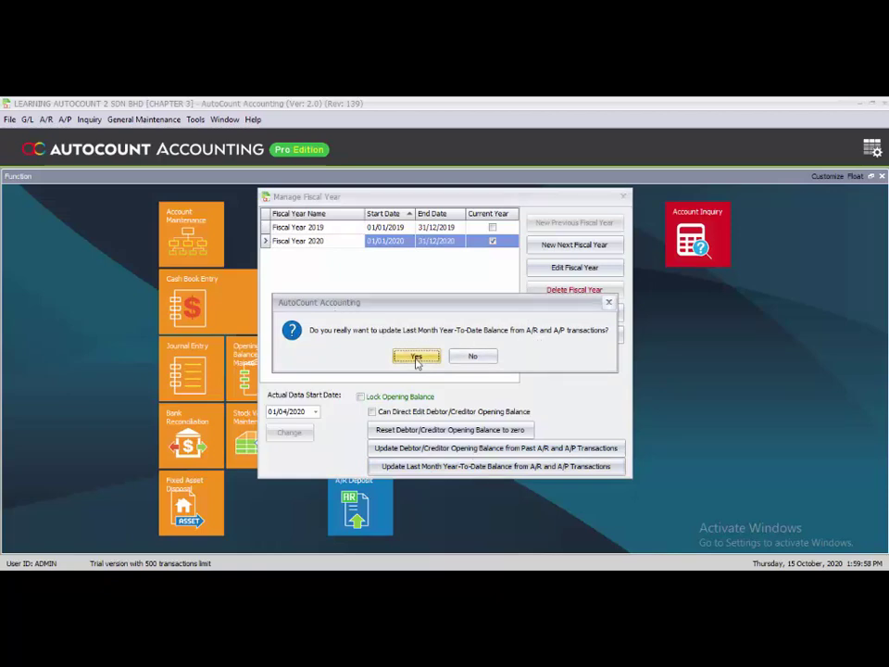
left_click(416, 358)
left_click(417, 358)
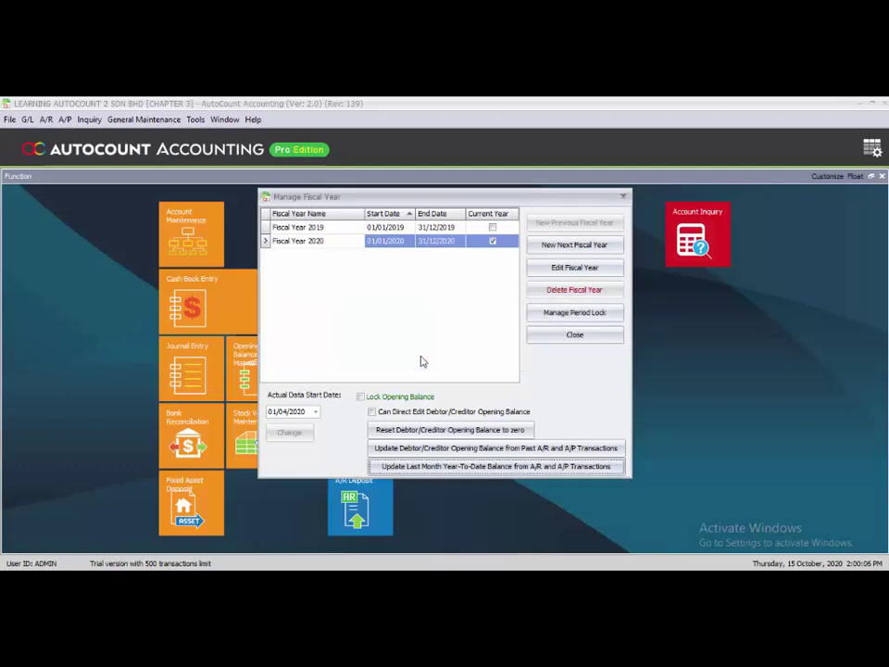
left_click(563, 339)
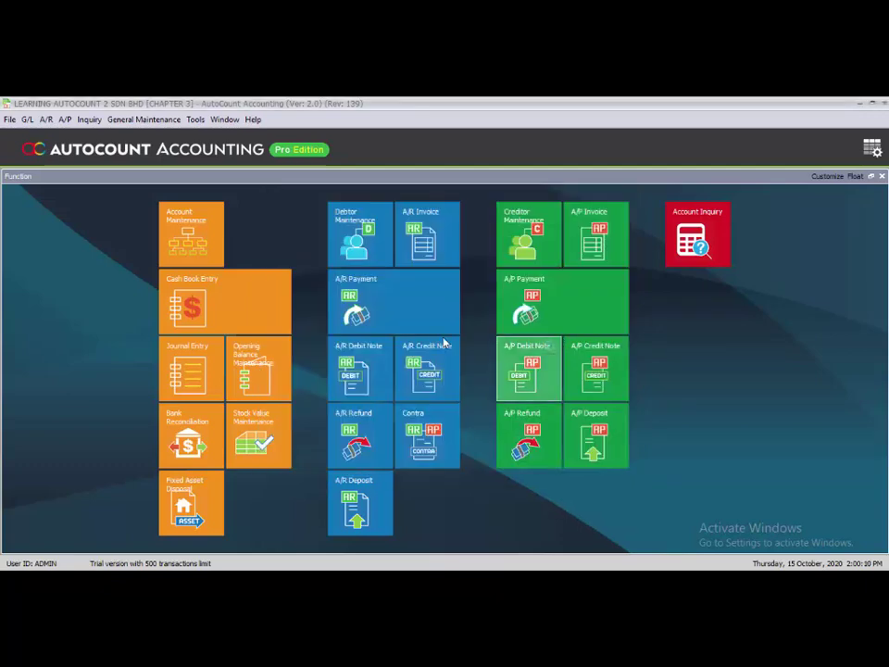
Review the debtor and creditor amounts for Mar 2020 in Year-To-Date Balance Maintenance, and close it
left_click(27, 121)
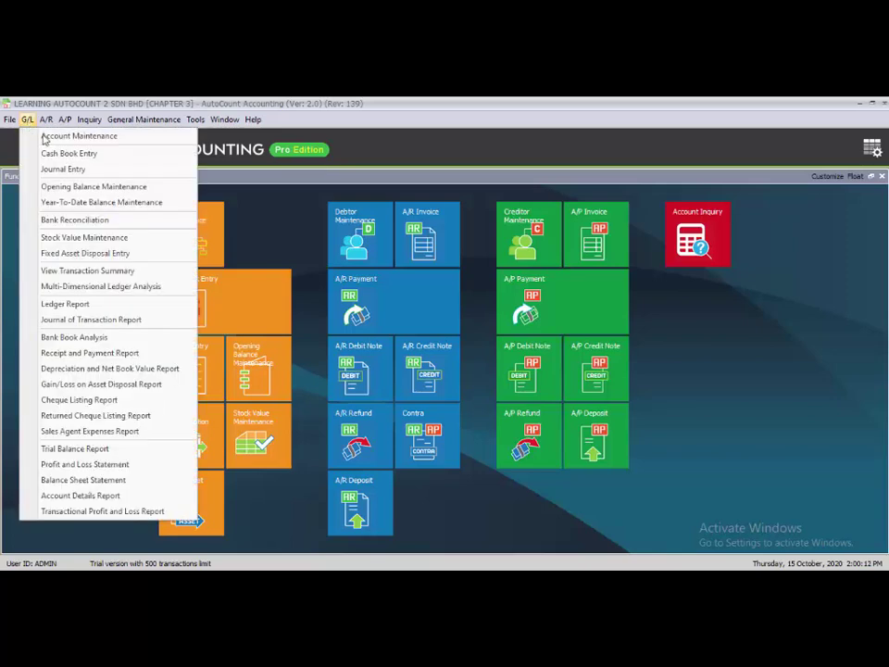
left_click(133, 203)
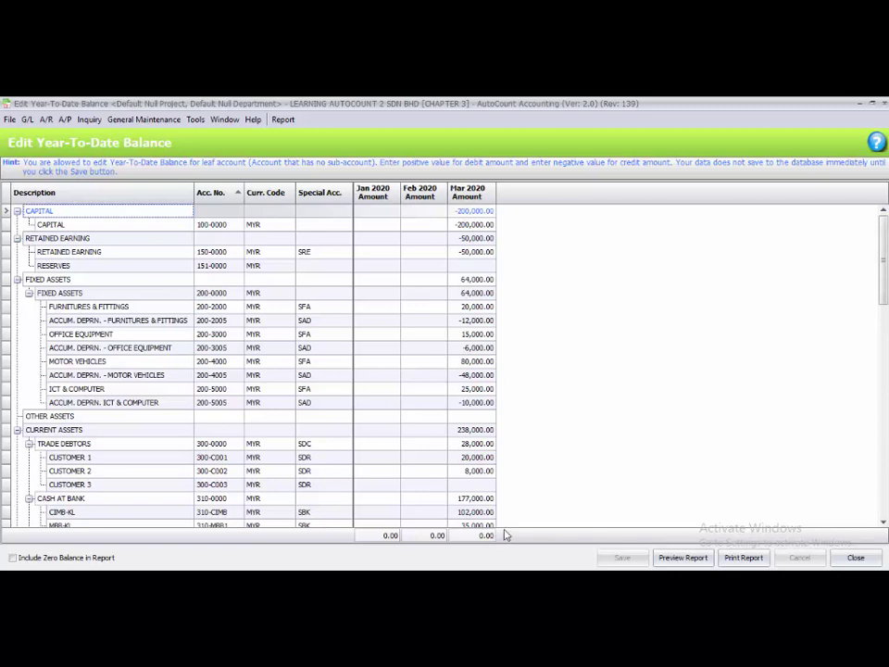
left_click(886, 110)
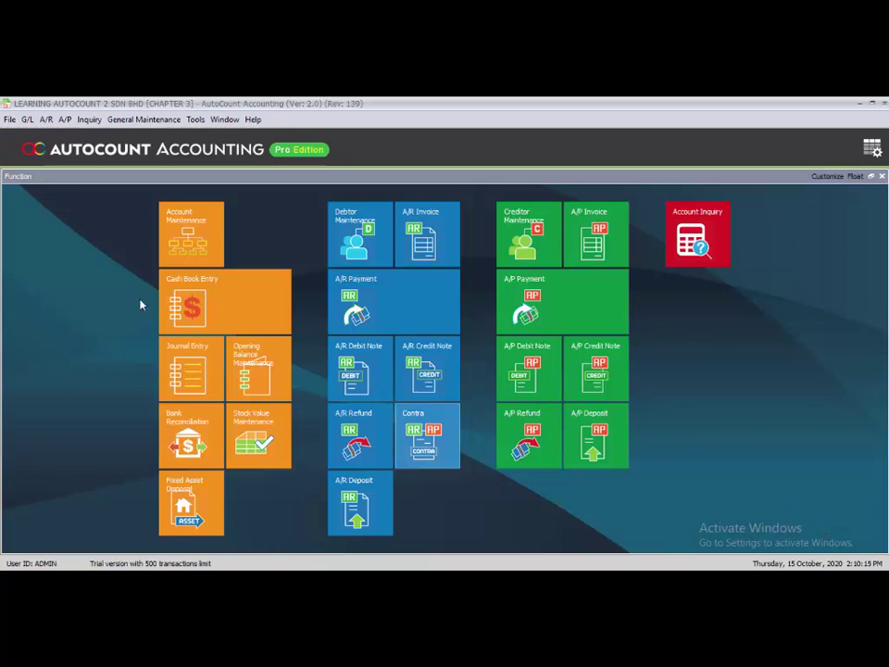
Open Document Numbering Format Maintenance and expand the Cash Receipt document type under the G/L category
left_click(138, 120)
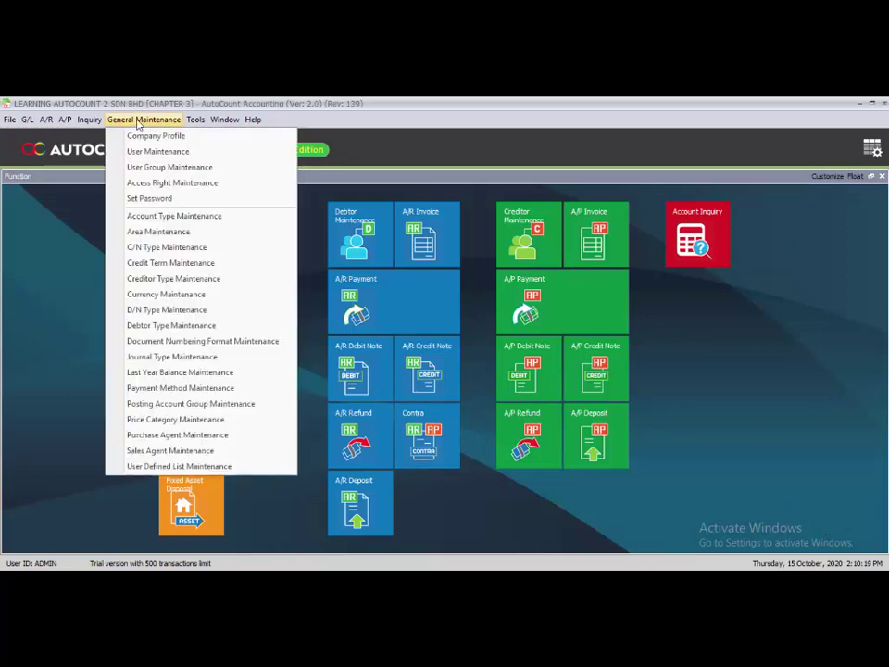
left_click(202, 348)
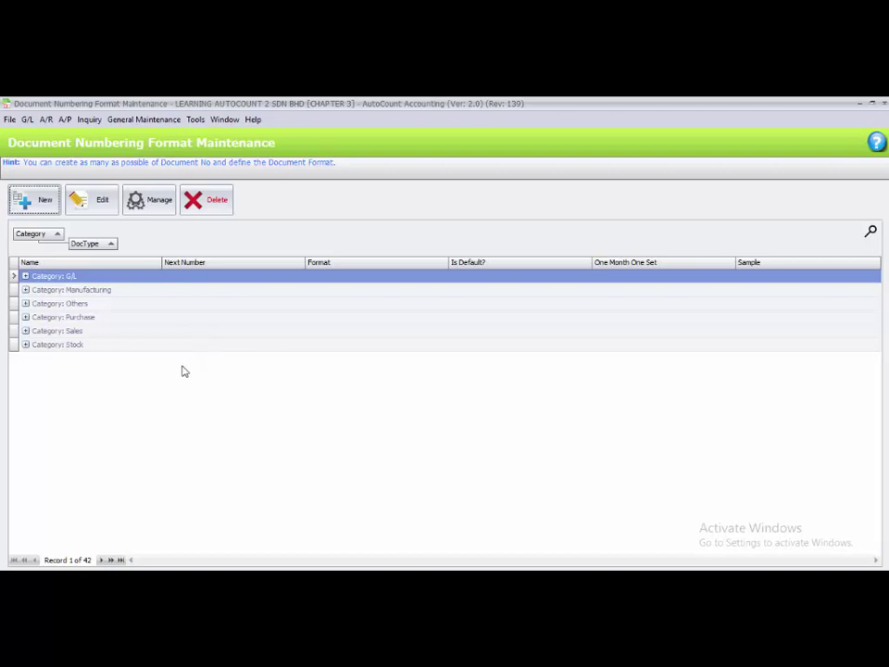
left_click(63, 278)
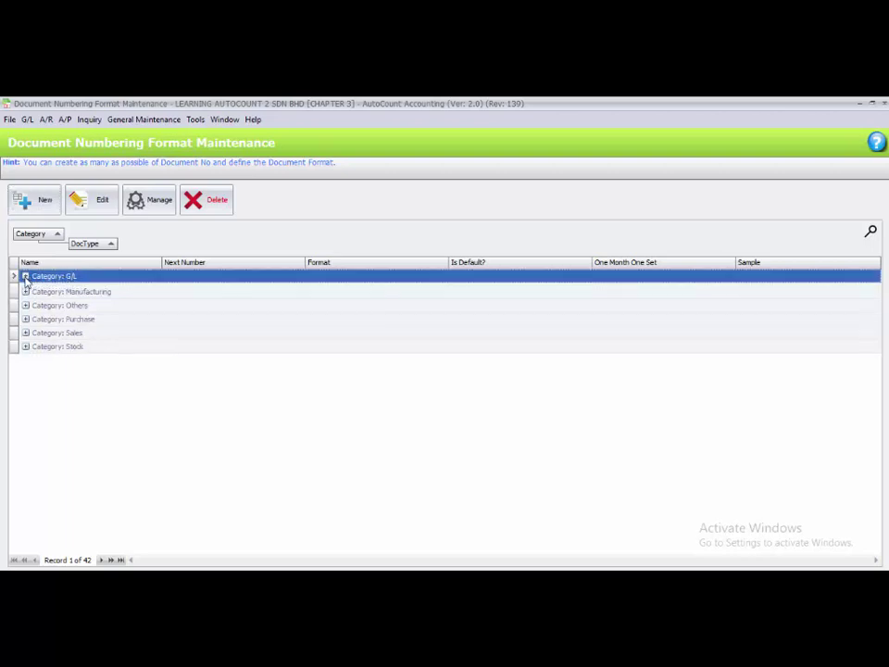
left_click(25, 276)
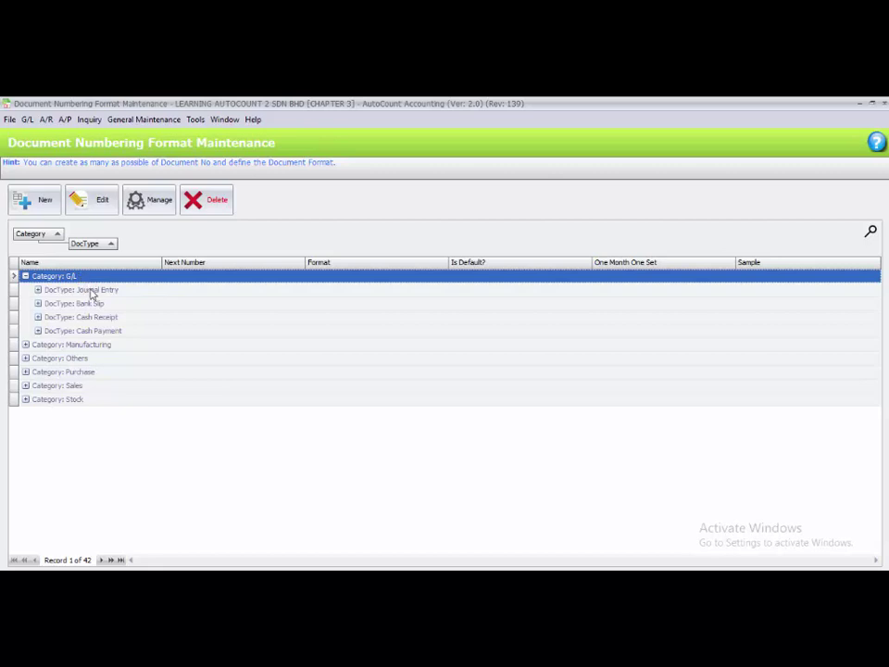
left_click(97, 319)
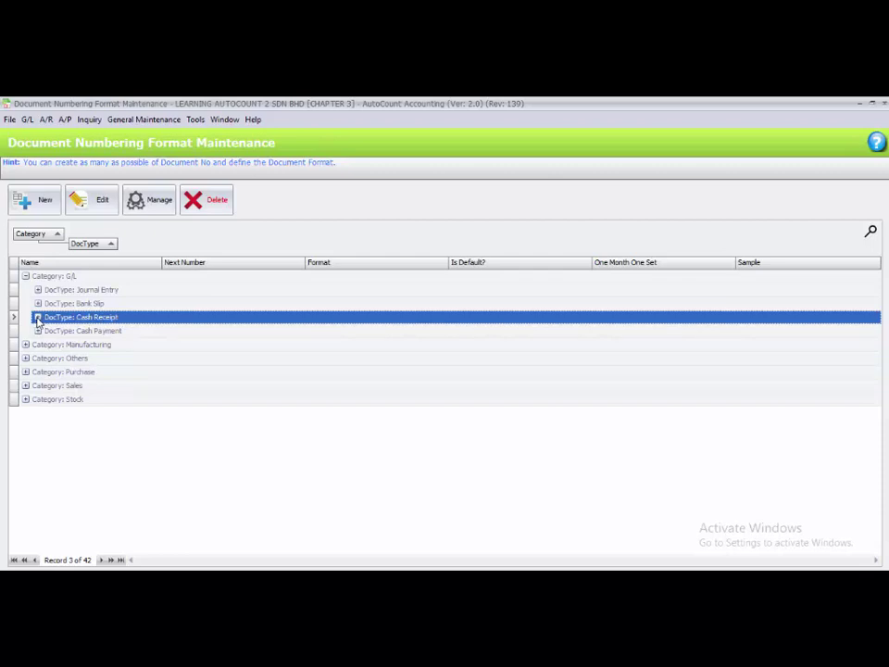
left_click(37, 317)
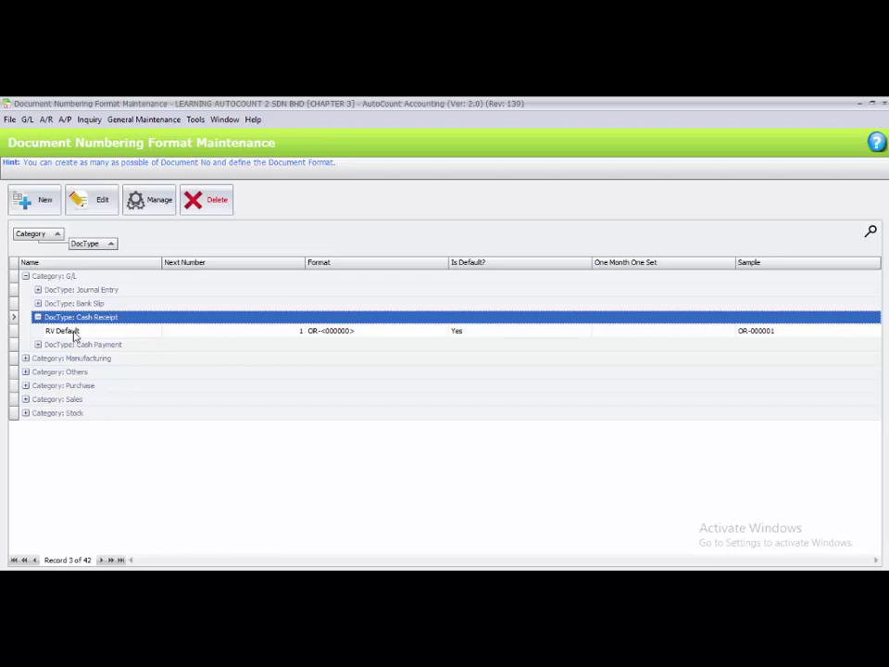
Create a Cash Receipt numbering format named OR-CASH with next number 10001 and format OR-<00000>
left_click(37, 207)
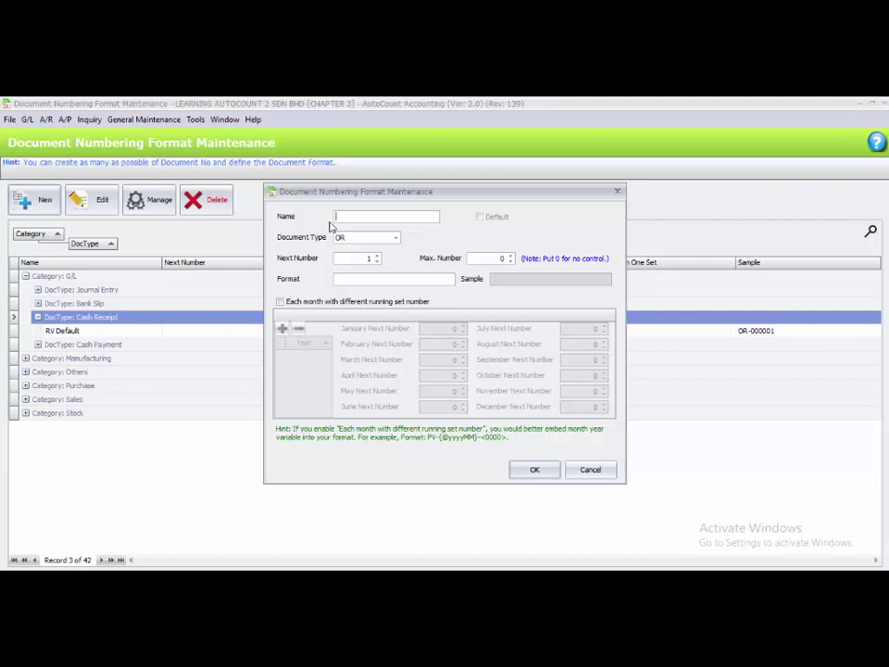
type("OR-C")
type("ASH")
type("1000")
type("1")
left_click(358, 280)
type("OR-<")
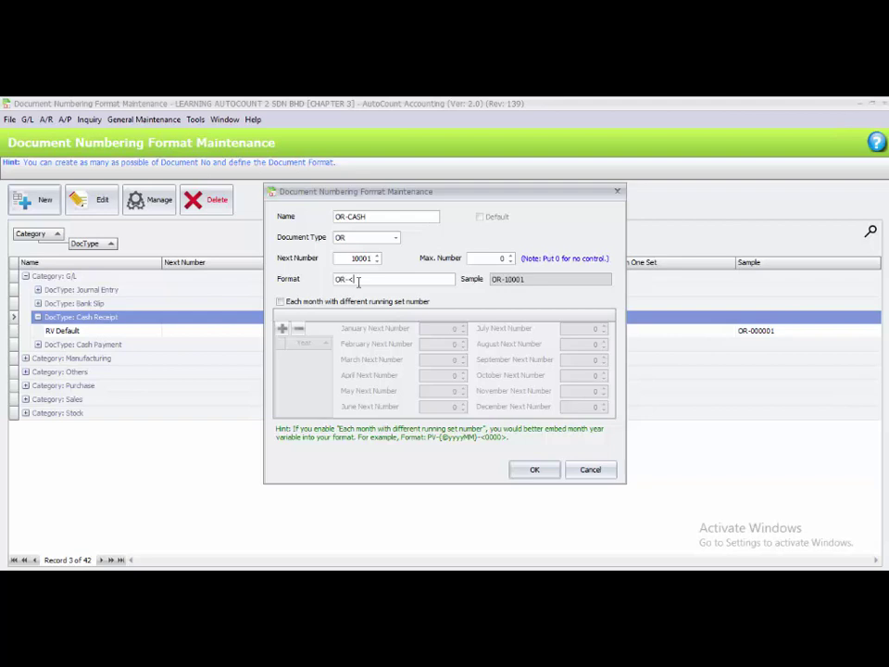
type("00000>")
left_click(532, 470)
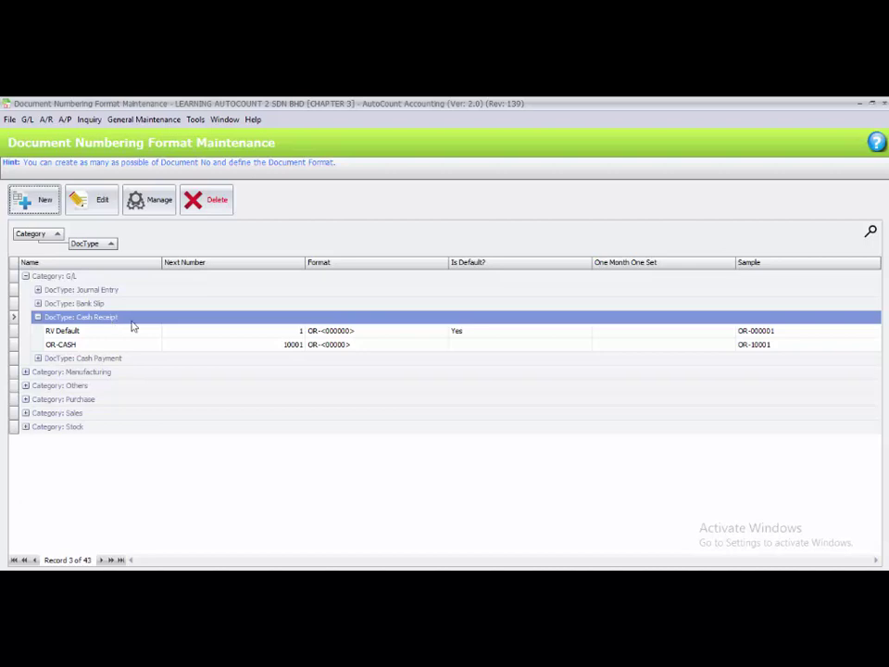
Create a second Cash Receipt numbering format named OR-CIMB with next number 77789 and format OR-<00000>
left_click(34, 199)
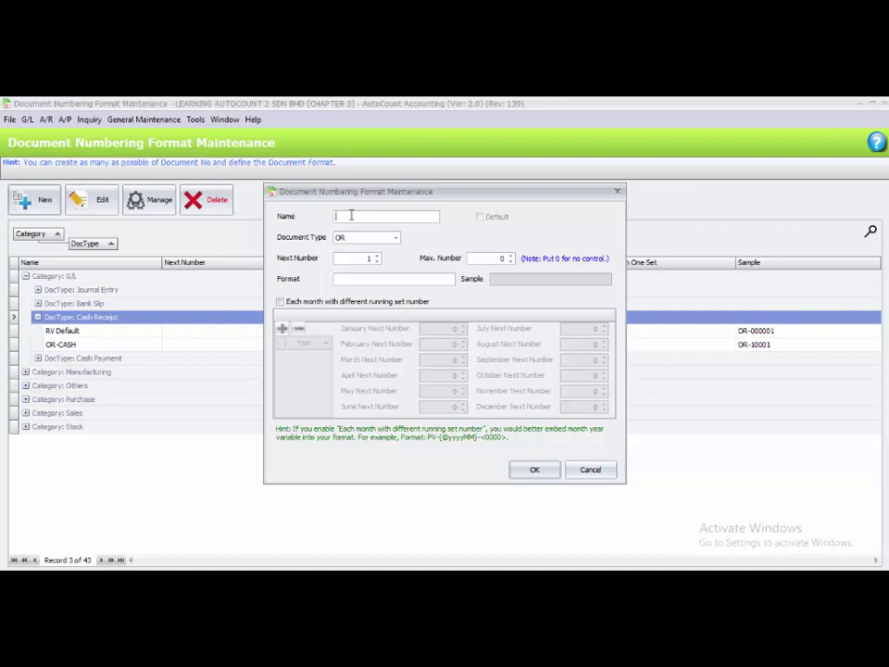
type("OR-CMB")
left_click(370, 260)
type("77788")
type("OR-")
type("<")
type("00")
type("00")
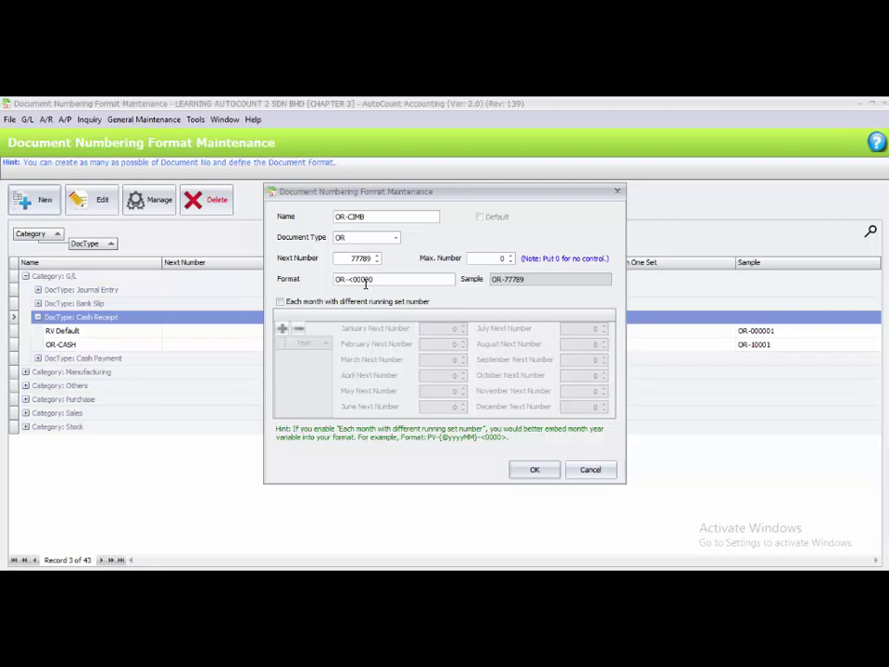
type("0>")
left_click(533, 470)
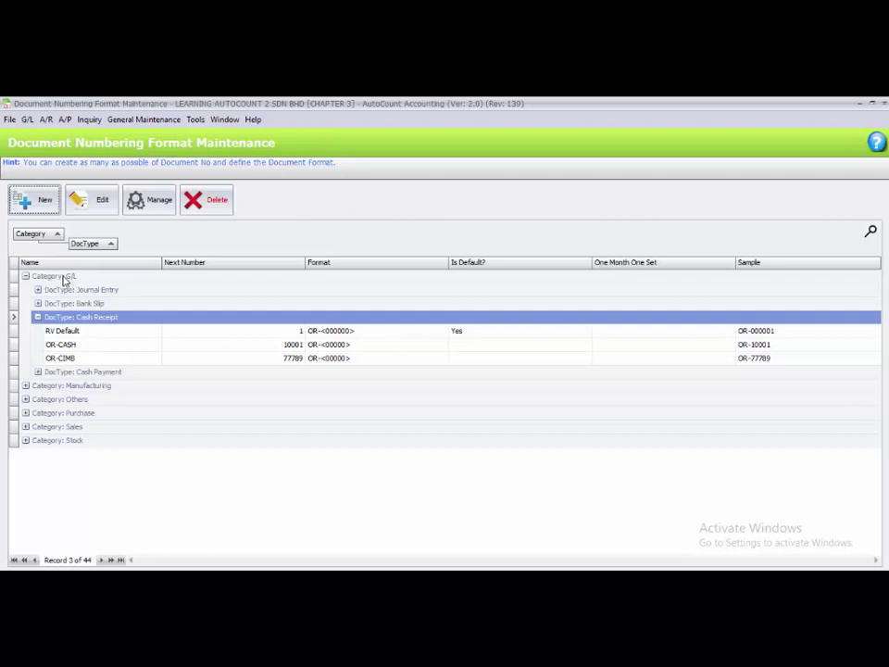
Under Cash Payment, create a numbering format named CPV with next number 9001 and format CPV-<0000>
left_click(38, 371)
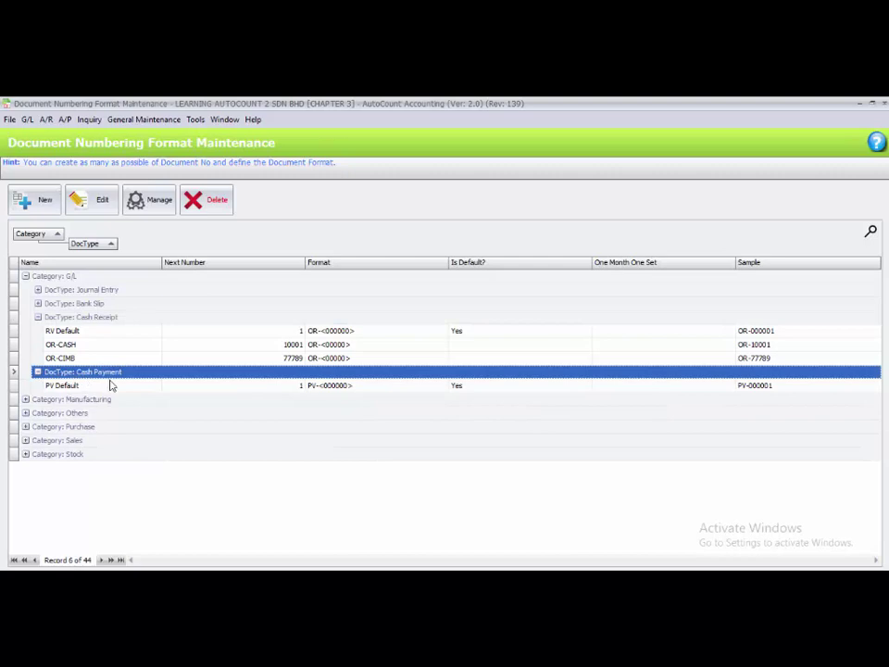
left_click(44, 204)
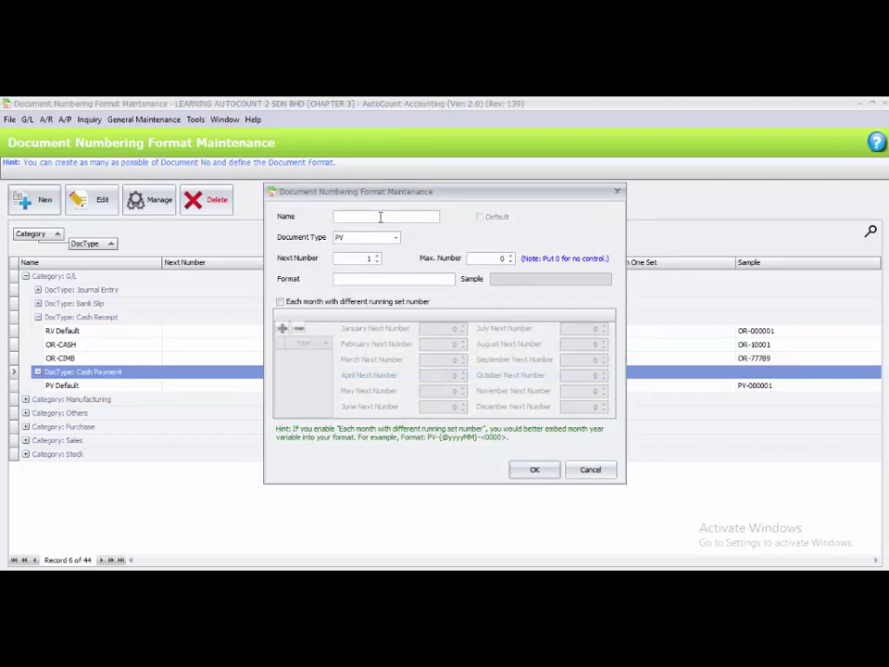
type("CPV")
left_click(357, 256)
double_click(357, 256)
type("9001")
left_click(362, 278)
type("CPV-<0000>")
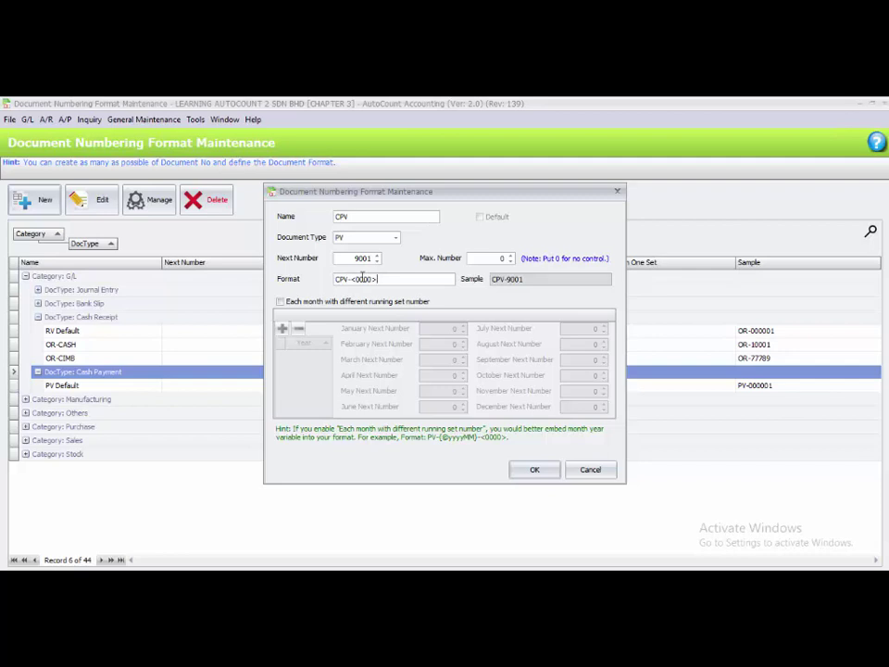
left_click(534, 473)
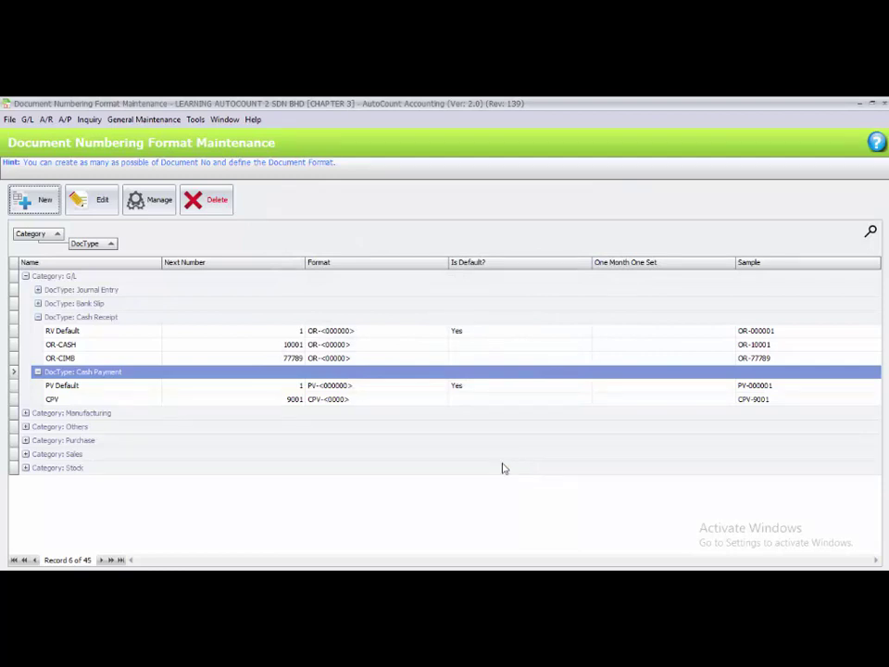
Expand the Purchase category and its Purchase Invoice document type in the numbering format list
left_click(27, 442)
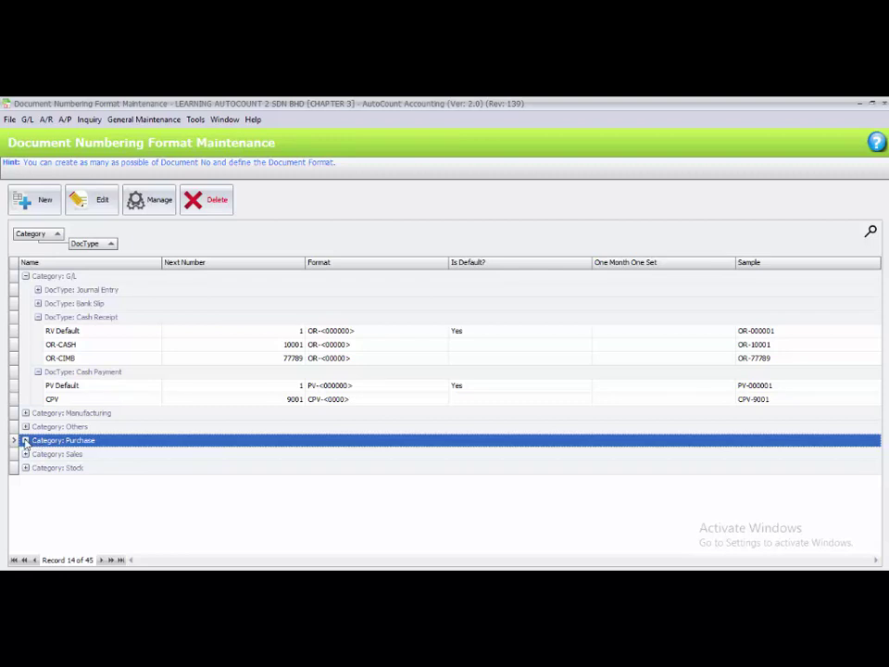
left_click(26, 442)
scroll(113, 454, "down", 2)
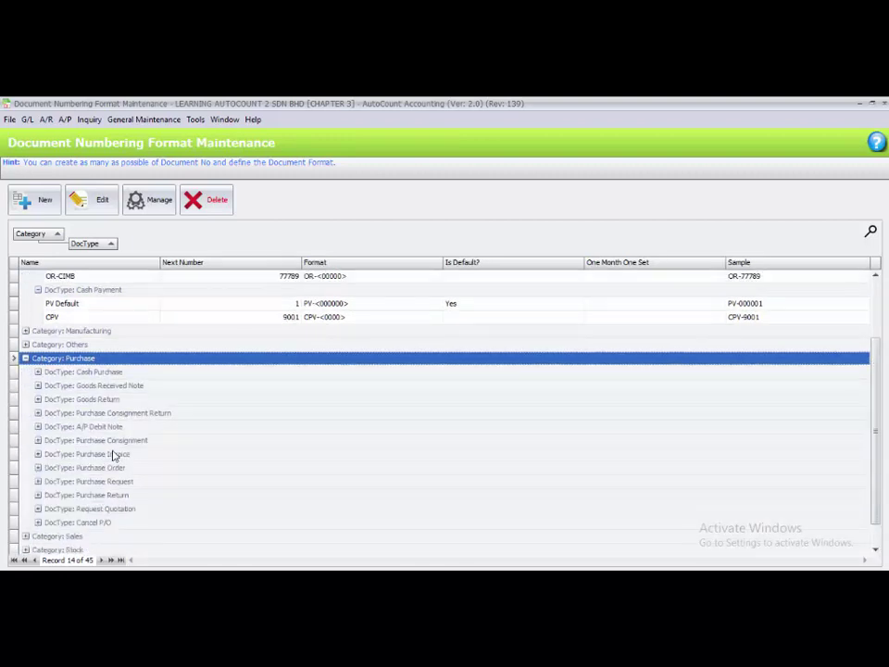
left_click(53, 456)
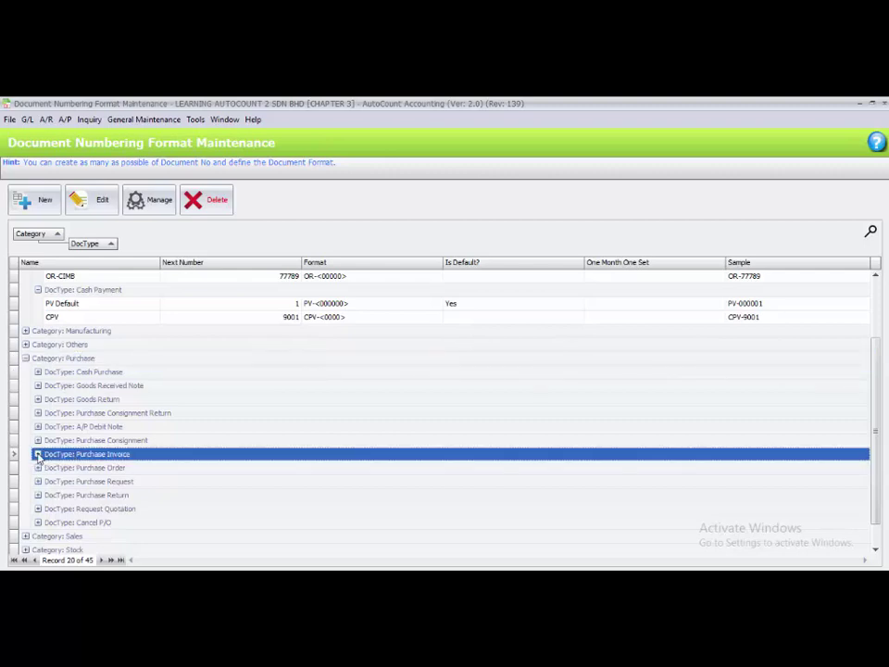
left_click(38, 455)
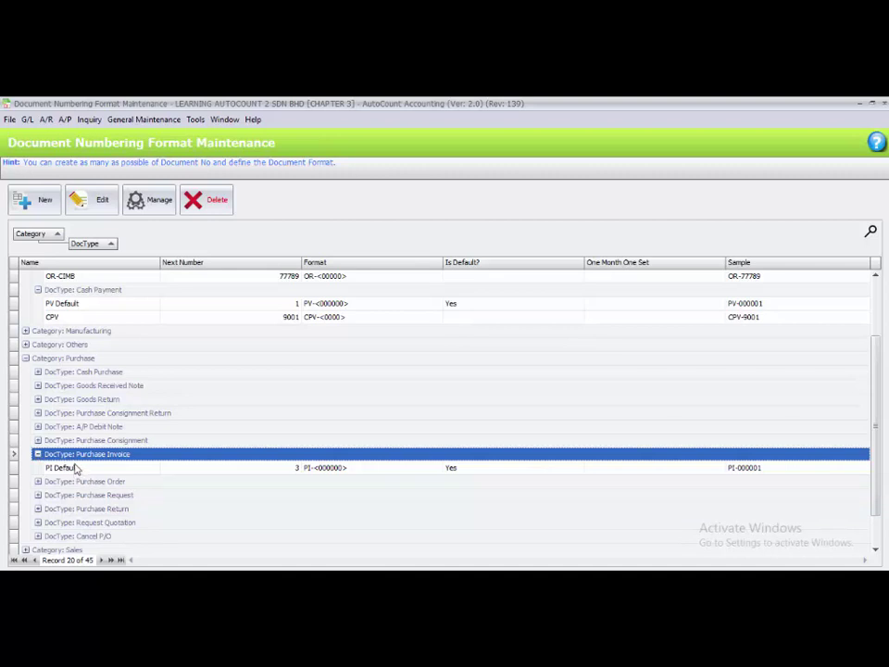
Create a Purchase Invoice numbering format named PINV with next number 55 and format PINV-<0000>
left_click(41, 202)
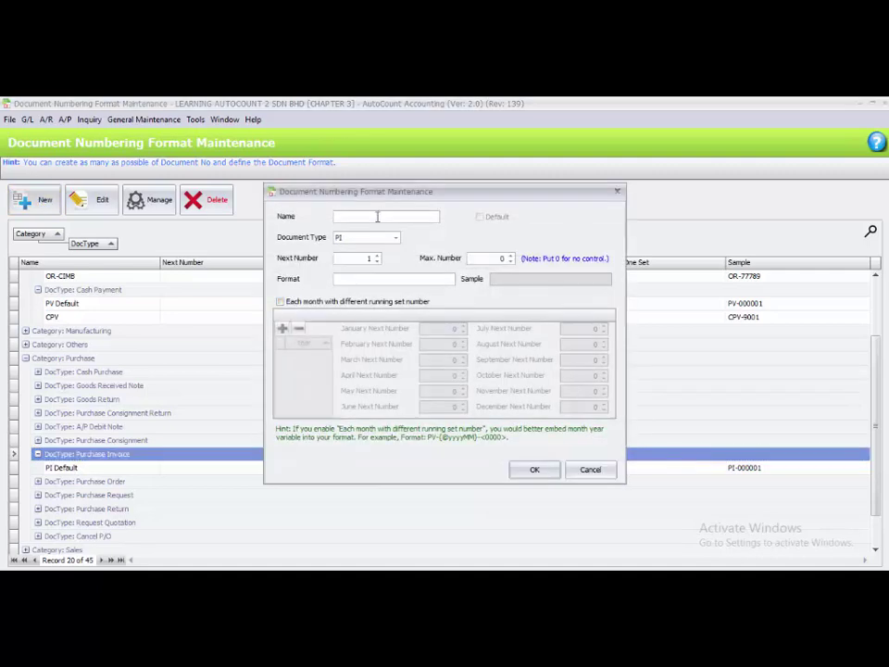
type("PINV")
left_click(369, 260)
type("1")
type("55")
left_click(397, 279)
type("PINV-<0000")
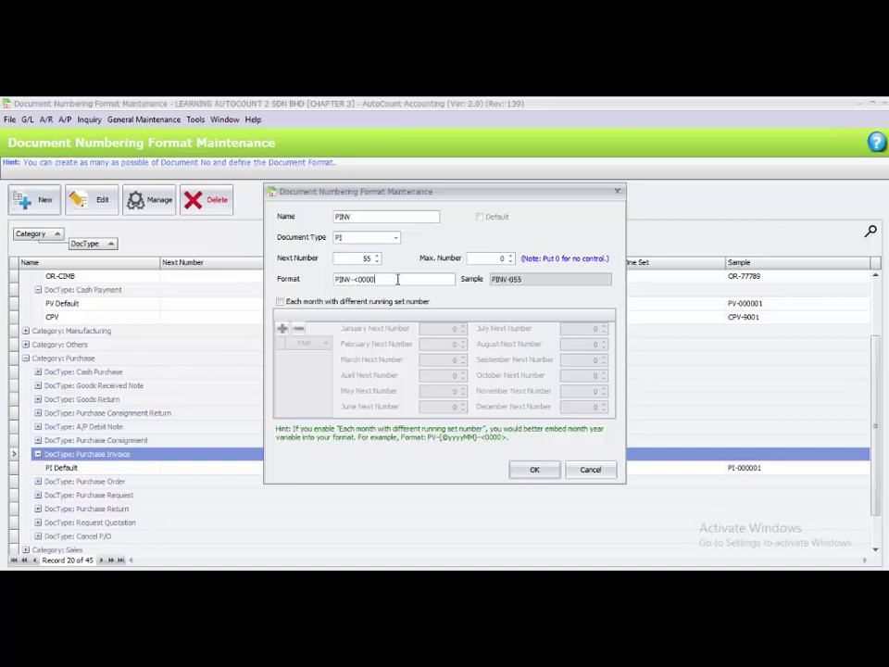
type(">>")
left_click(532, 470)
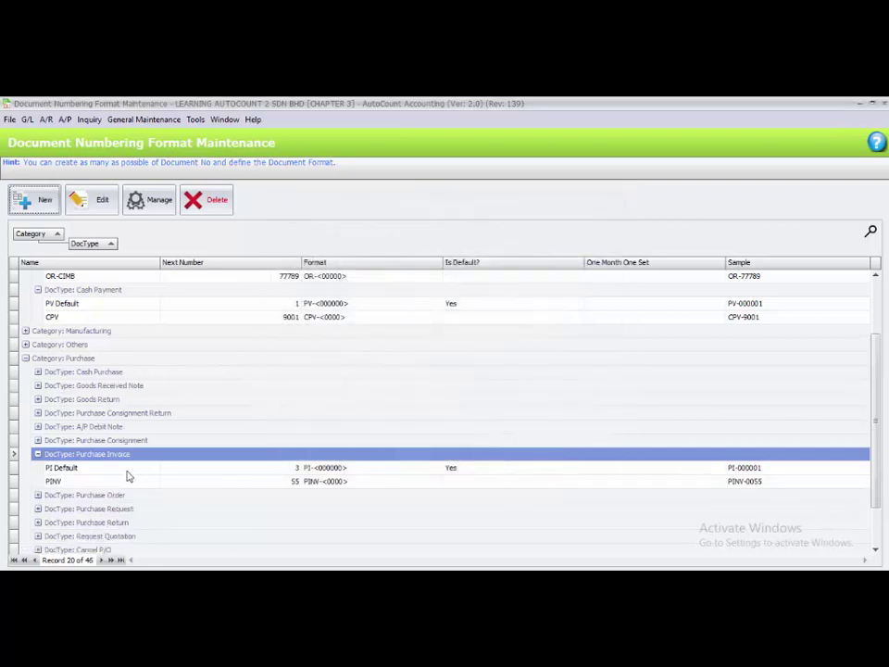
Under the Sales category's Invoice document type, create a numbering format named INV with format INV-<0000>
scroll(71, 497, "down", 1)
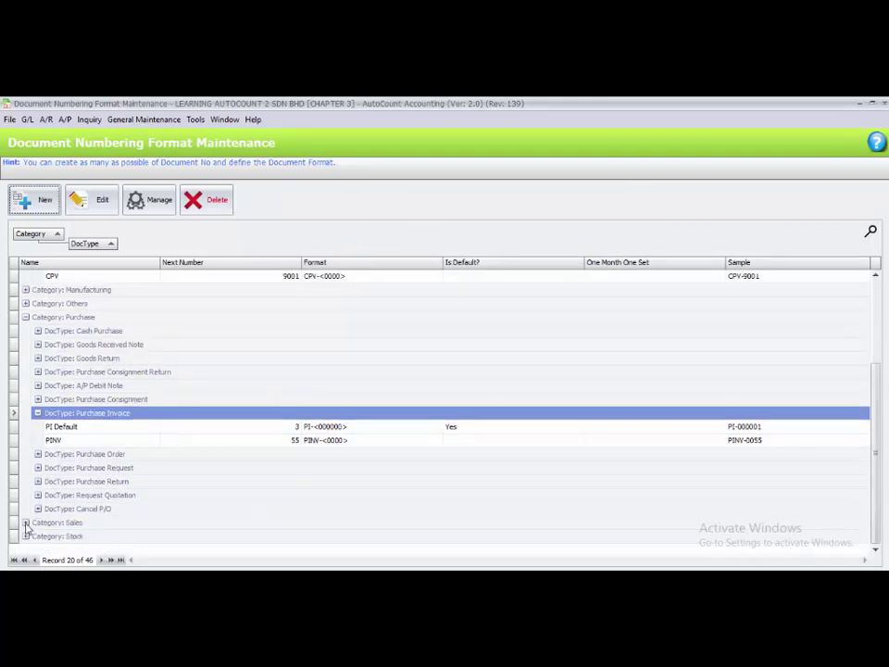
left_click(68, 524)
scroll(69, 528, "down", 2)
scroll(70, 526, "down", 1)
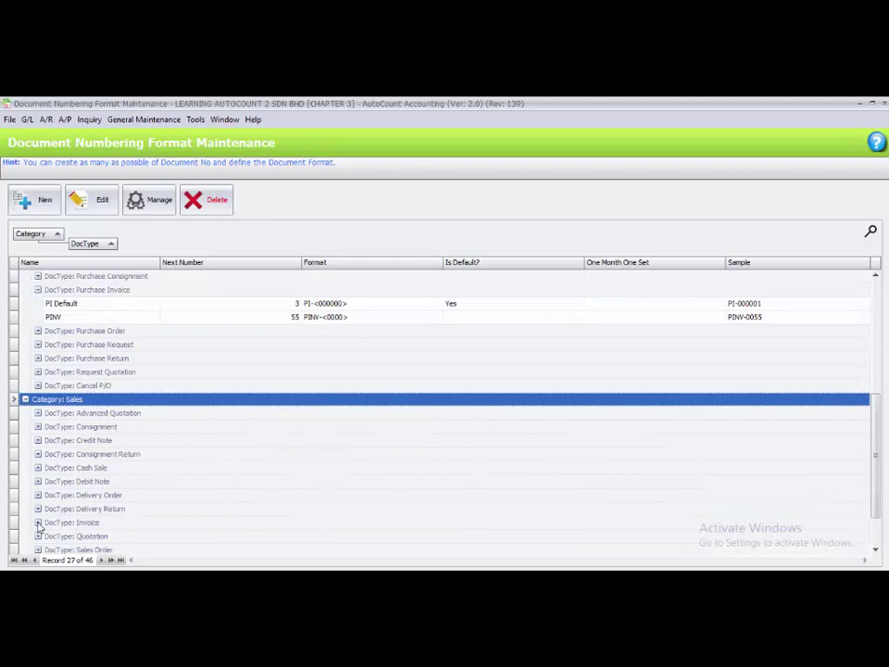
double_click(70, 522)
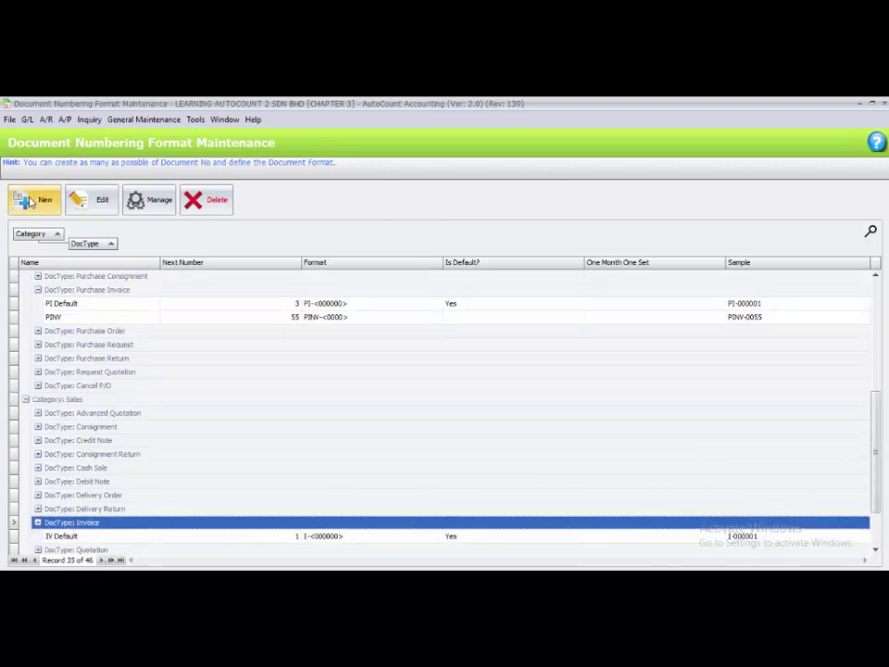
left_click(31, 203)
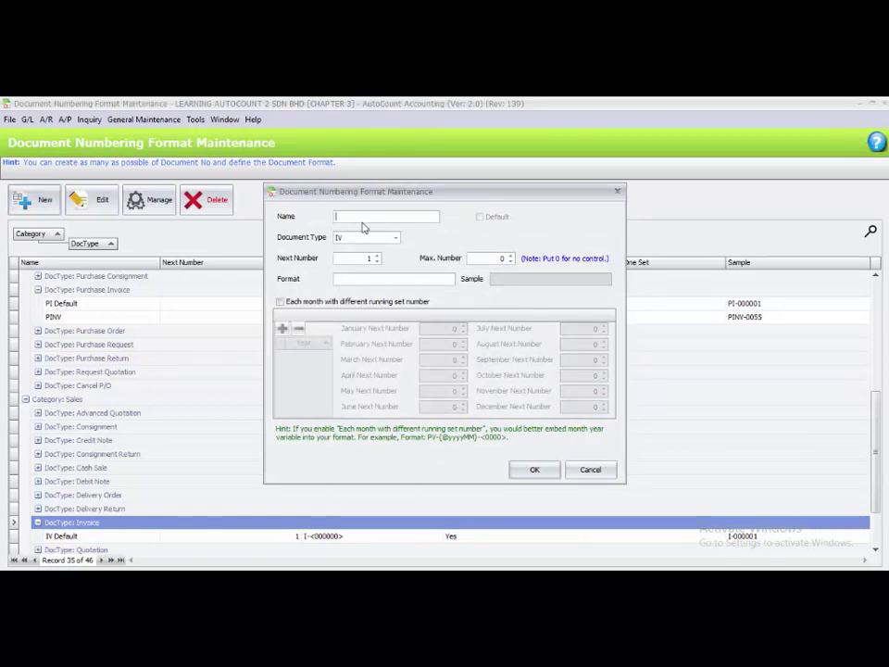
type("INV")
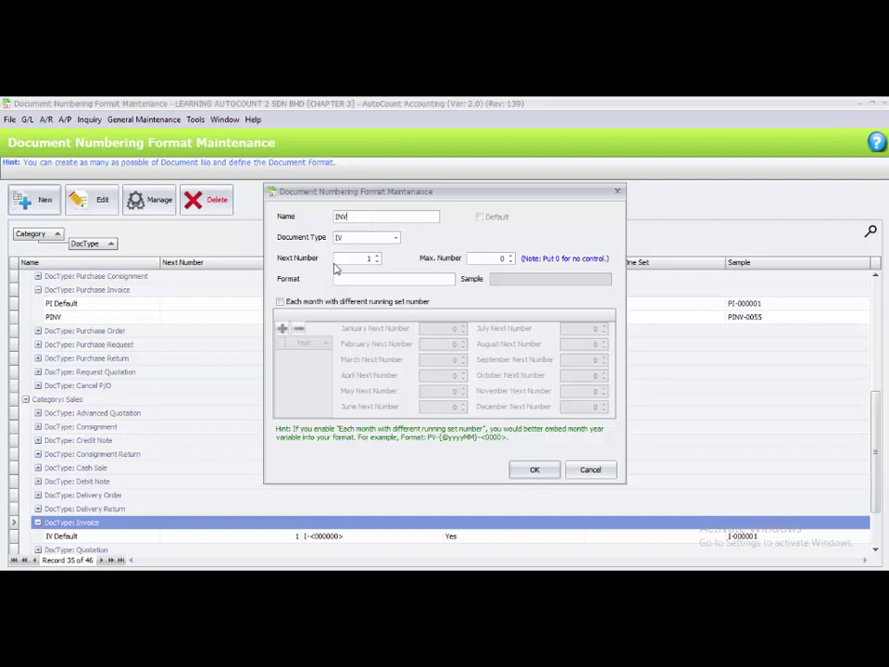
left_click(346, 280)
type("INV-<0000>")
left_click(535, 471)
scroll(512, 471, "up", 3)
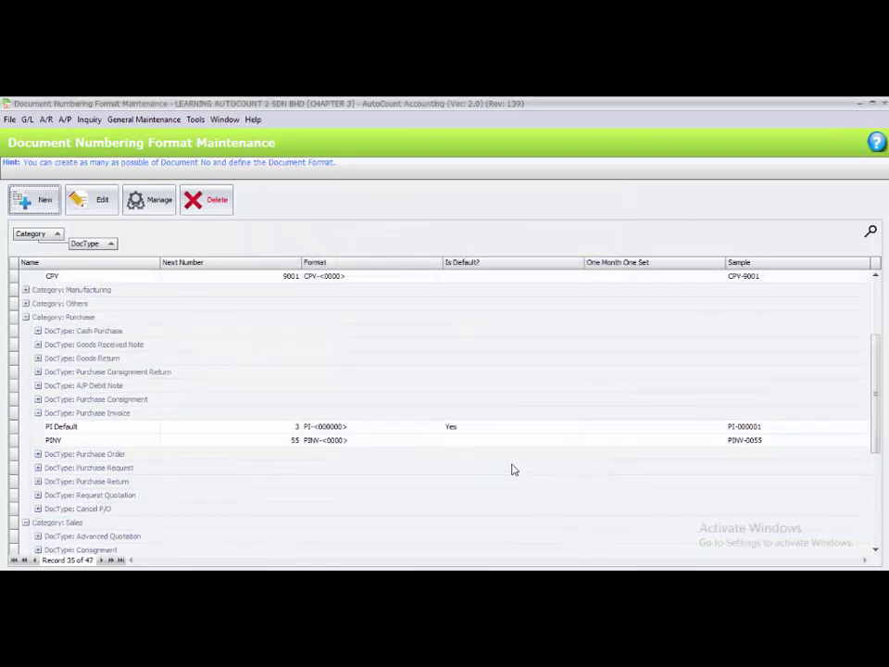
scroll(514, 470, "up", 2)
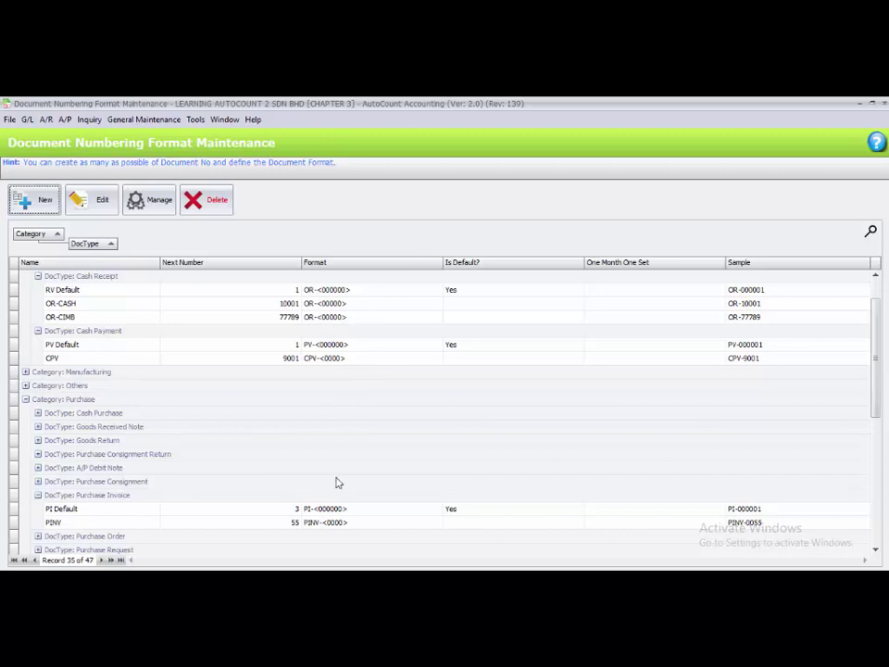
scroll(340, 524, "down", 6)
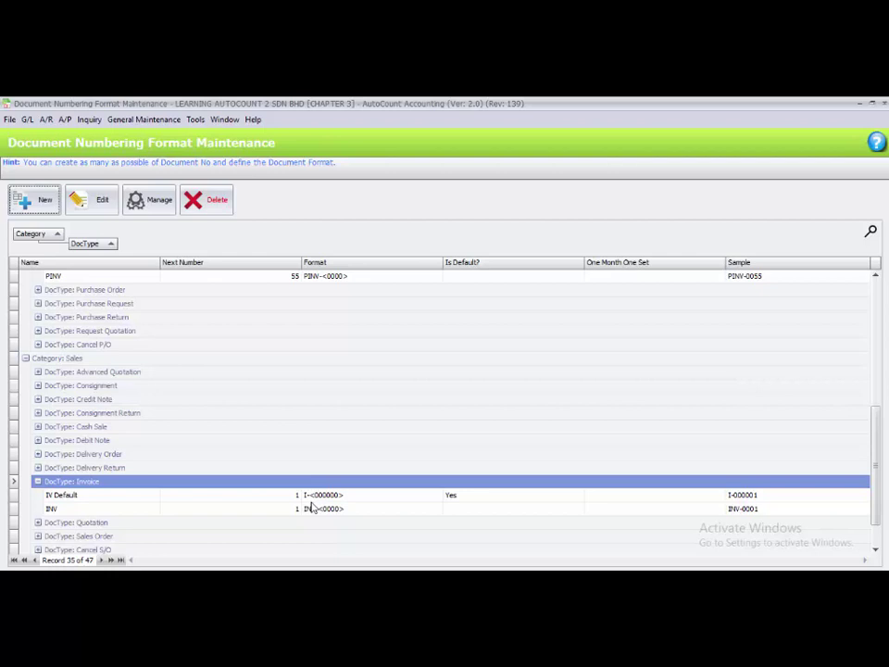
Open Account Maintenance to show the chart of accounts
left_click(27, 120)
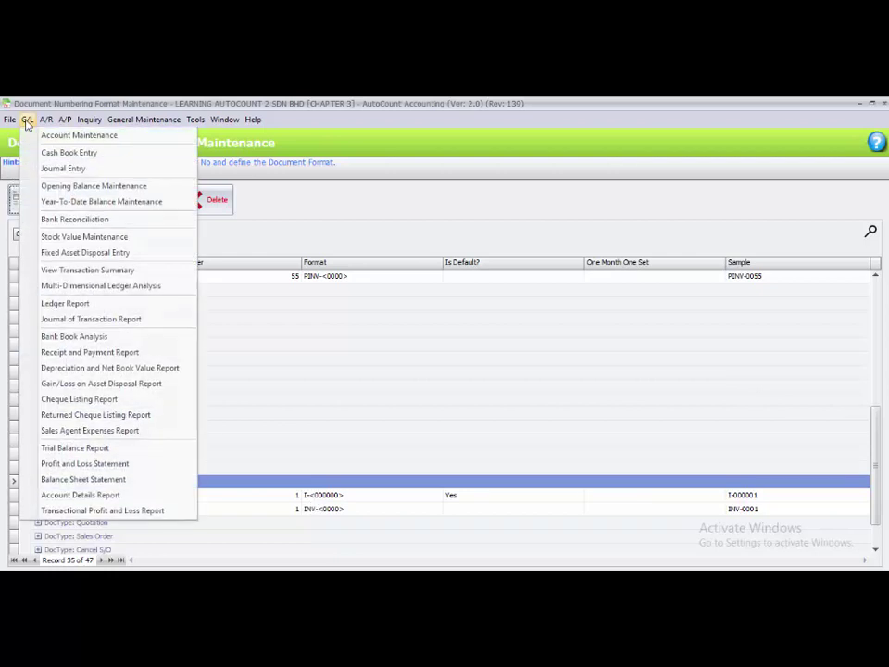
left_click(91, 137)
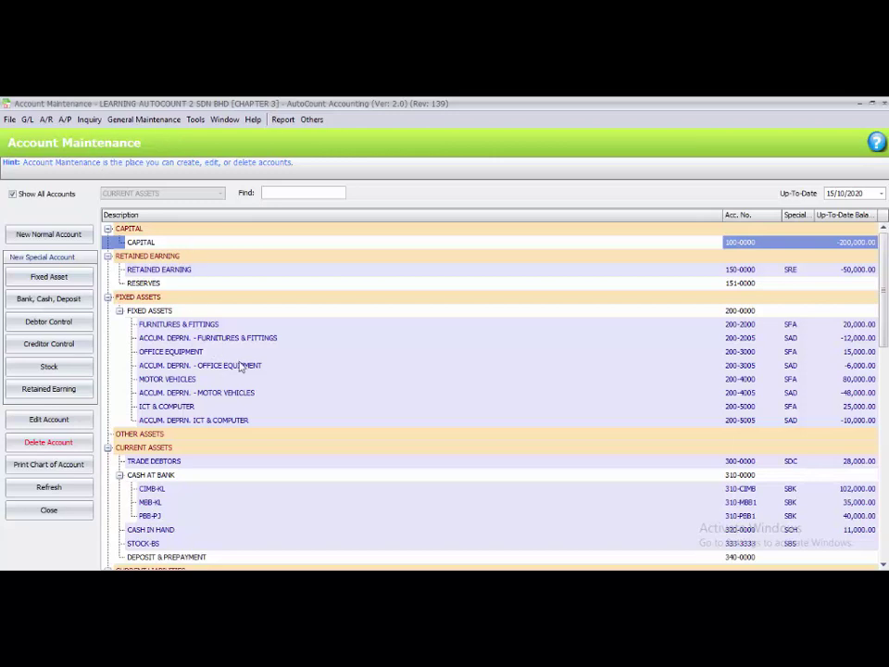
Edit the CIMB-KL bank account with PV Default as payment numbering format and OR-CASH as receipt numbering format, and save it
left_click(141, 488)
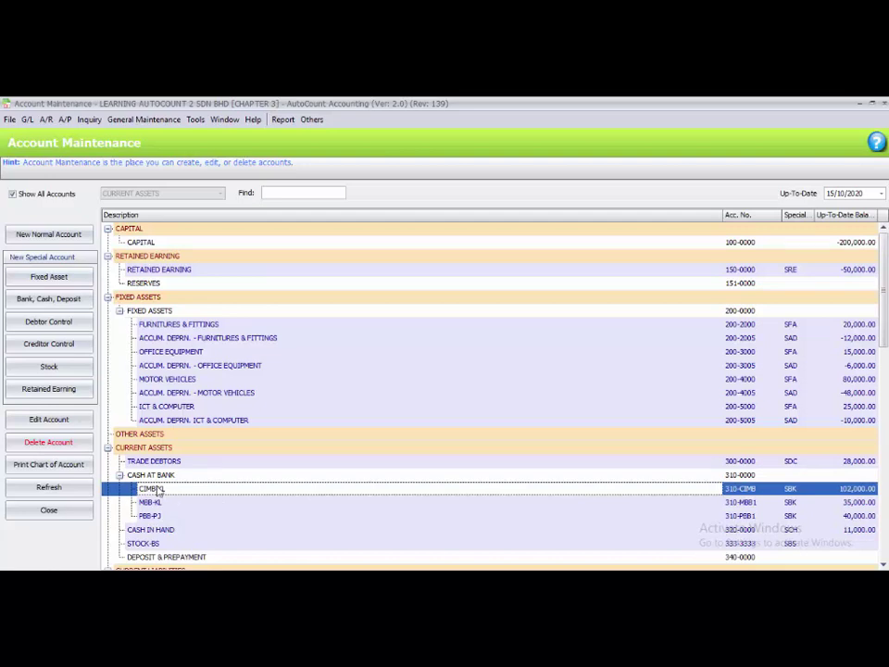
left_click(75, 420)
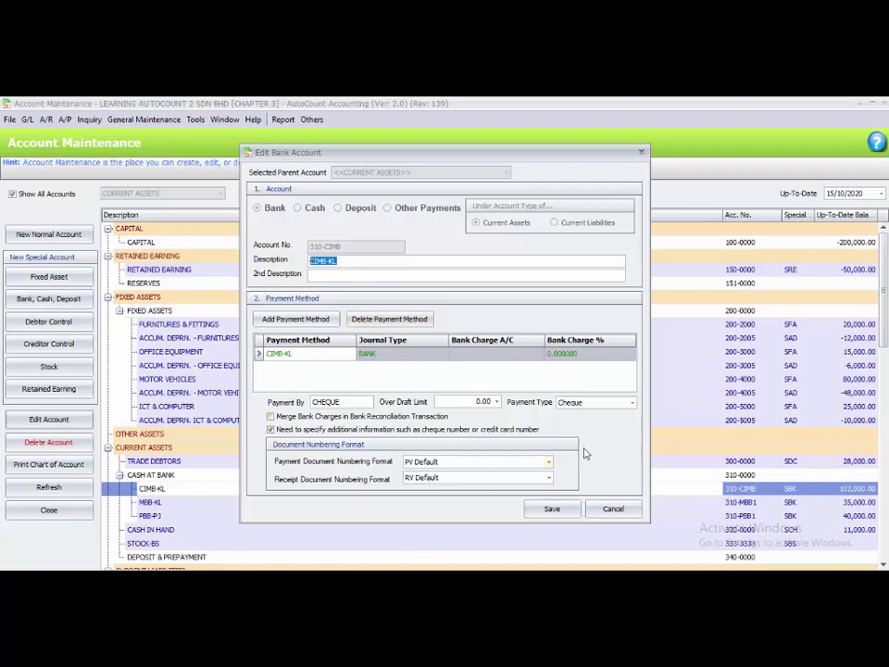
left_click(501, 462)
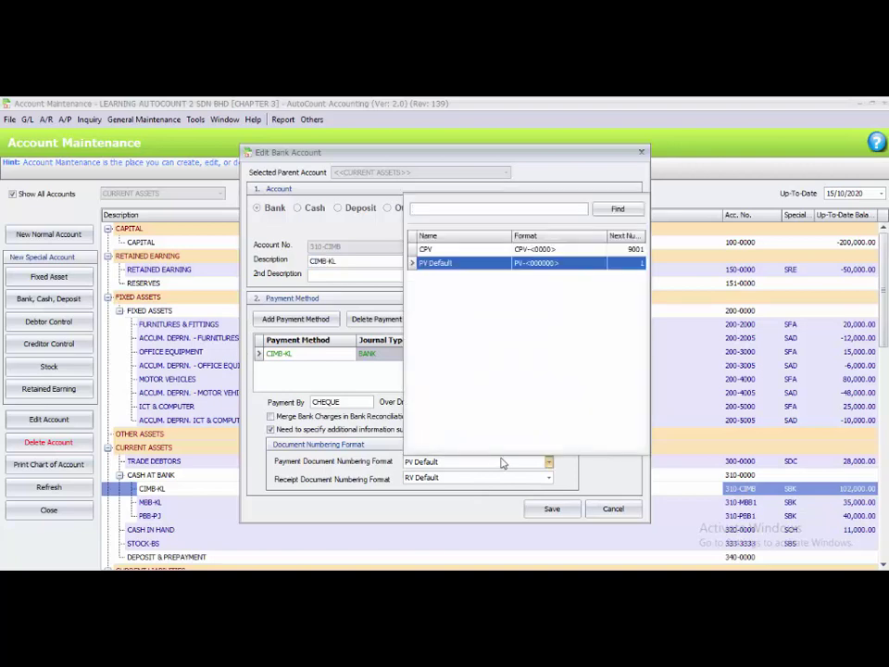
left_click(422, 262)
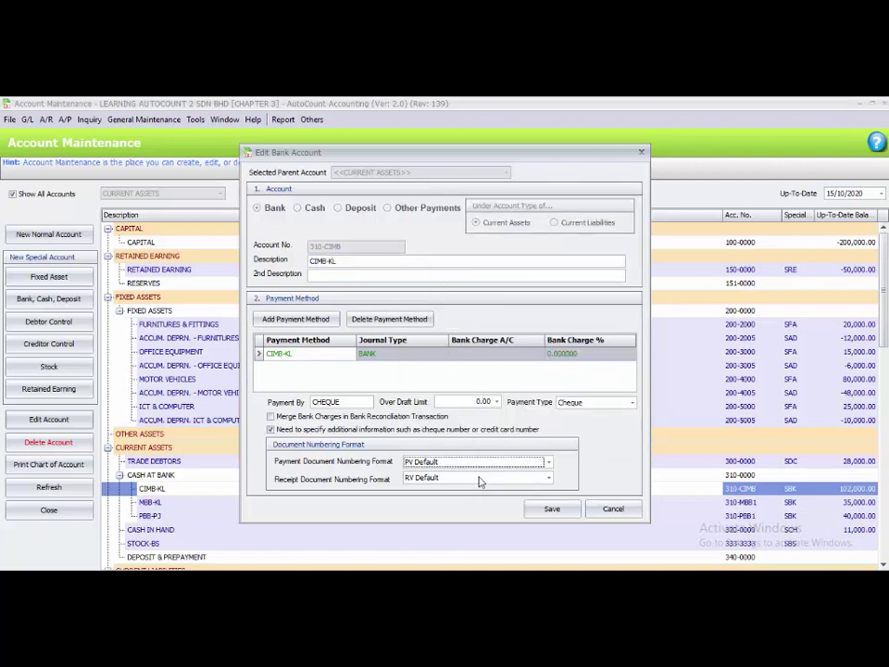
left_click(479, 480)
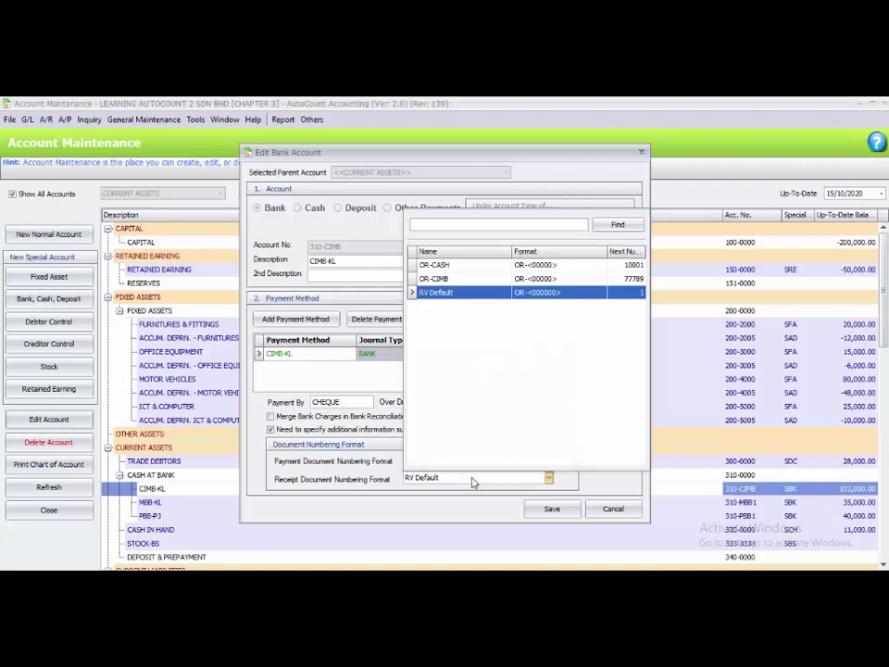
key("Up")
key("Up")
key("Return")
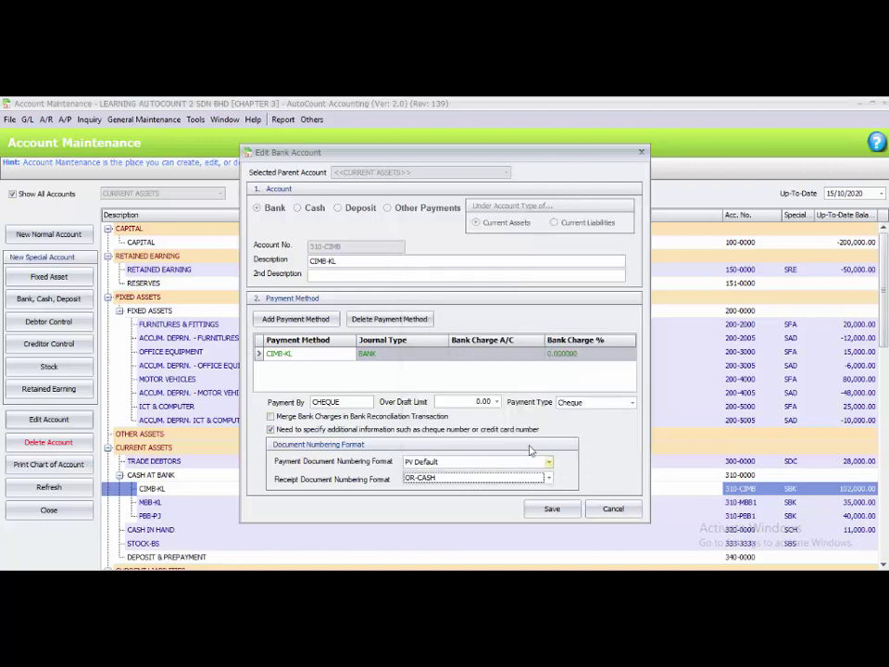
left_click(550, 513)
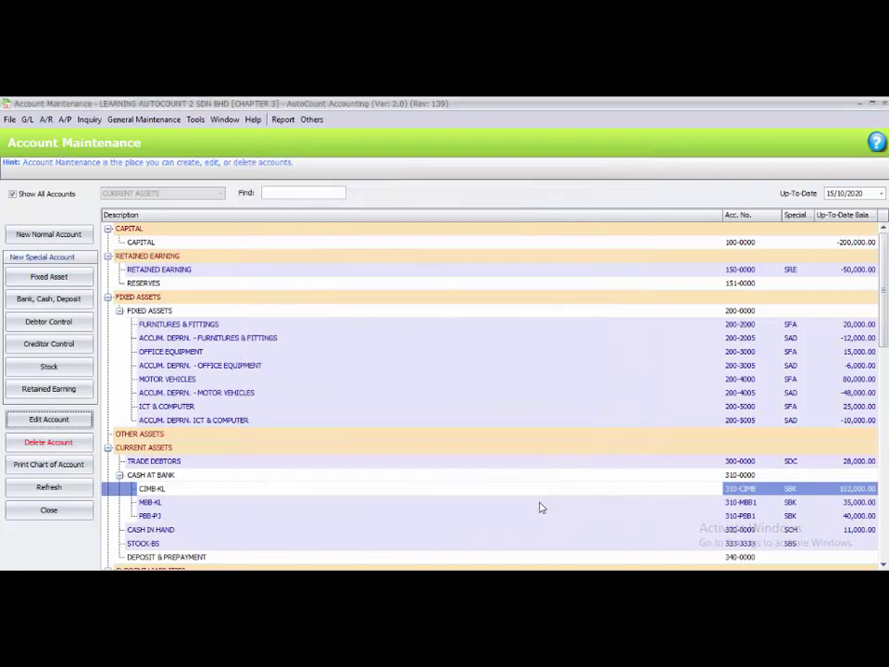
Set the CASH IN HAND account's payment numbering format to CPV and its receipt numbering format to OR-CASH, and save it
left_click(170, 533)
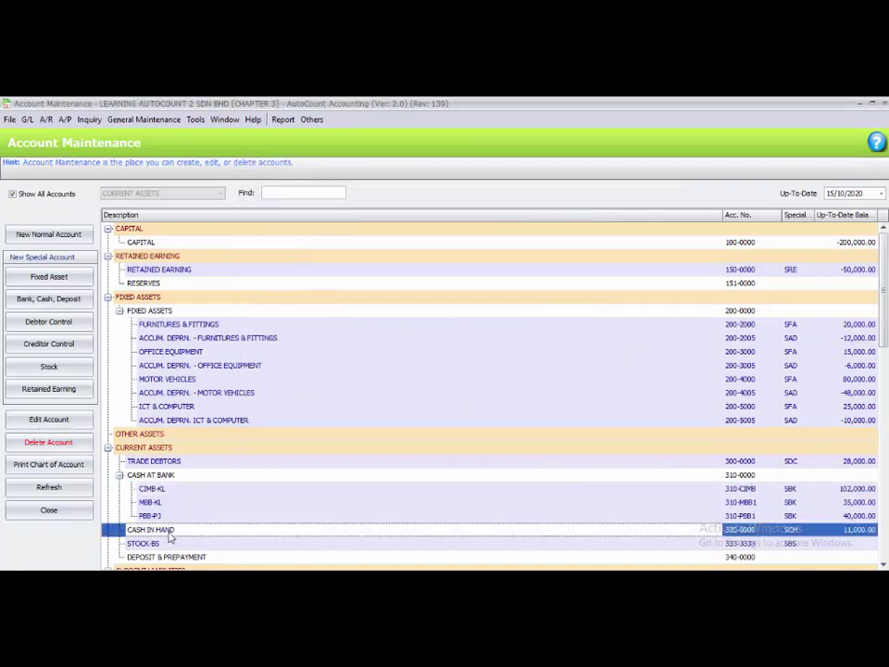
left_click(58, 419)
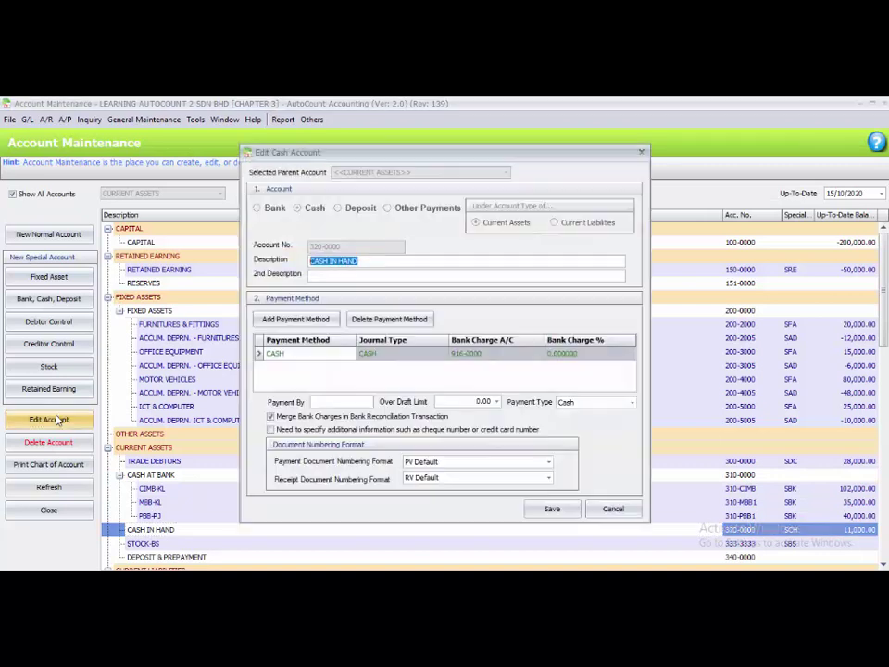
left_click(450, 467)
left_click(461, 249)
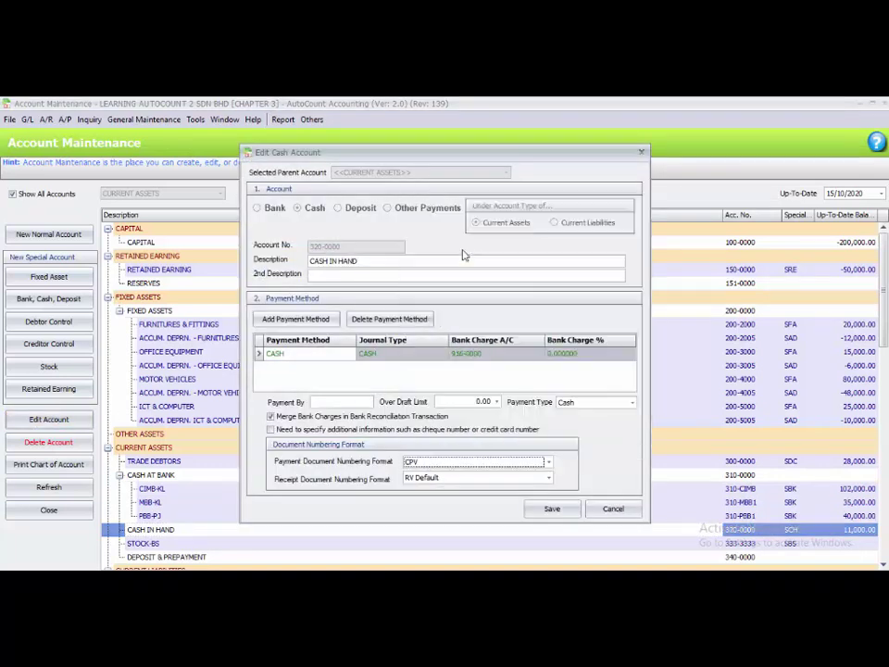
left_click(435, 477)
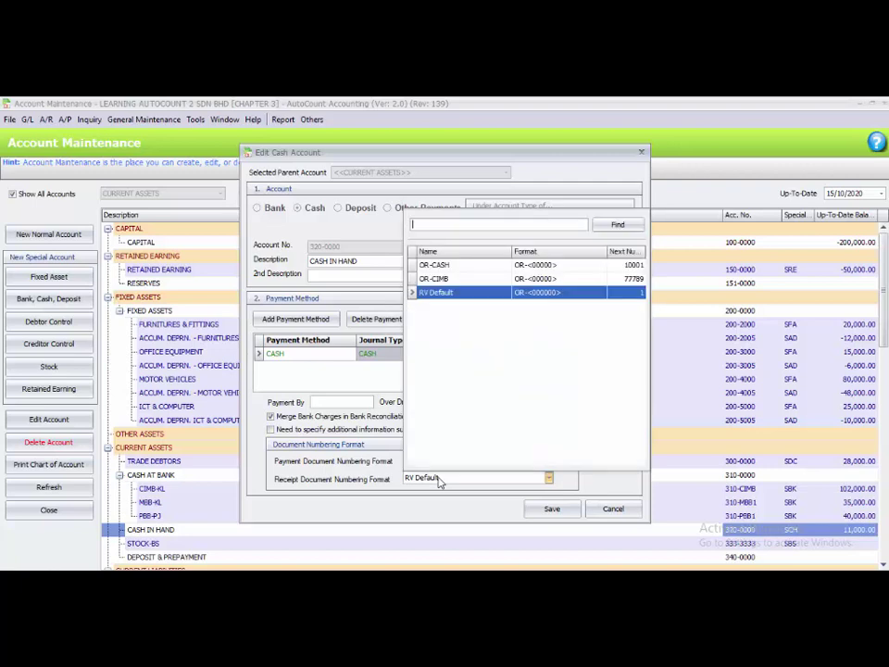
left_click(468, 263)
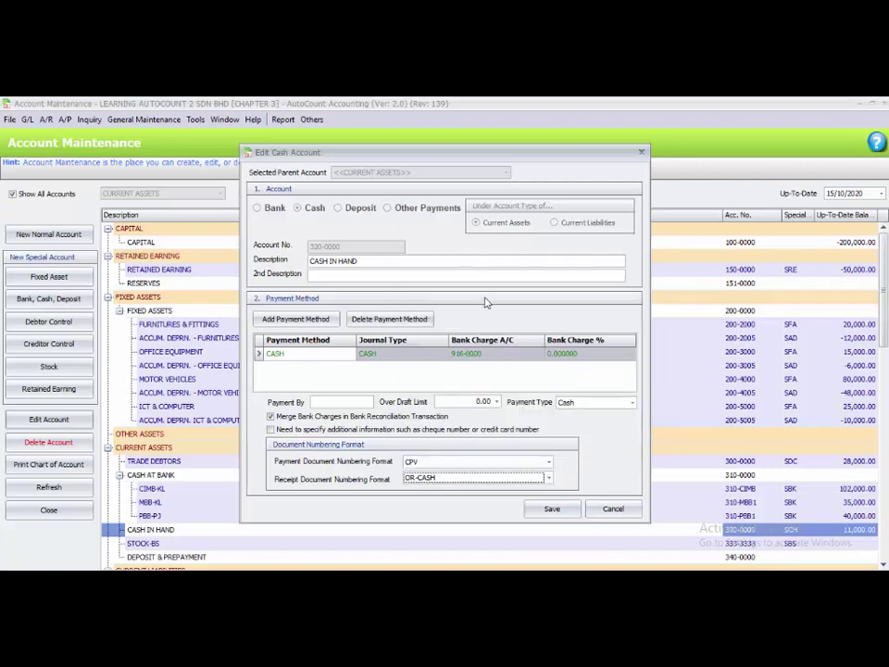
left_click(553, 511)
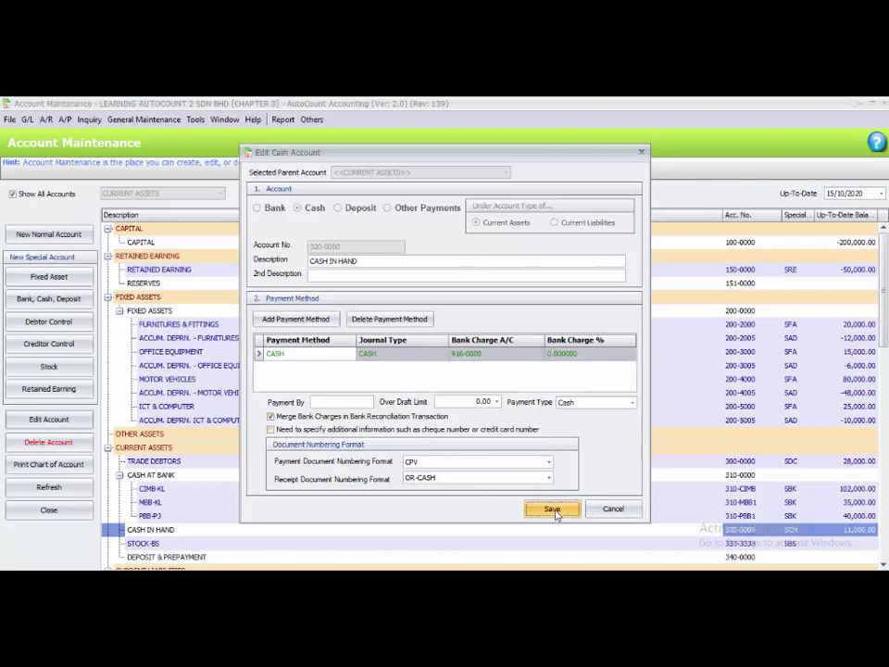
Set the CIMB-KL bank account's receipt document numbering format to OR-CIMB and save the account
left_click(160, 490)
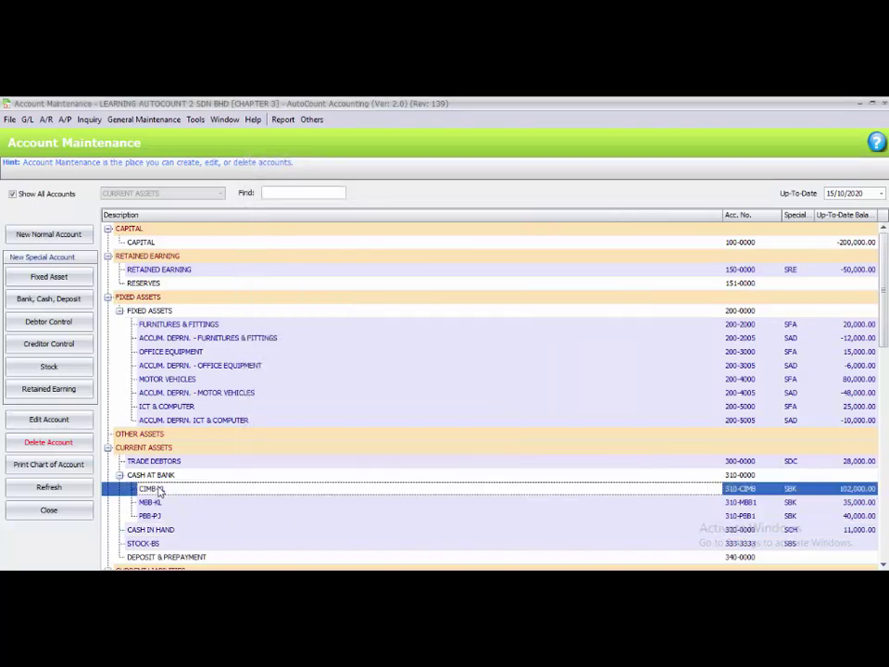
left_click(65, 419)
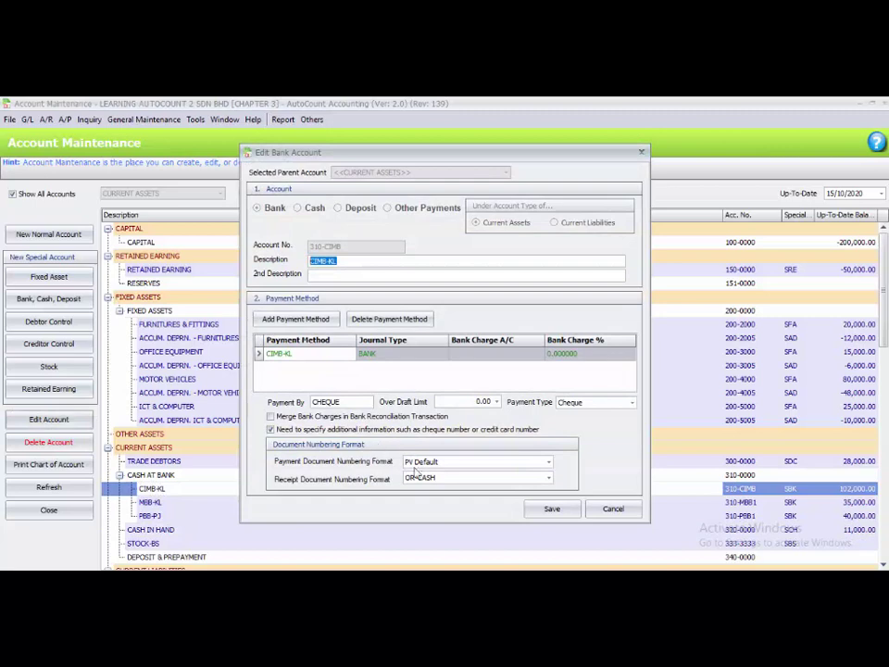
left_click(548, 478)
left_click(473, 283)
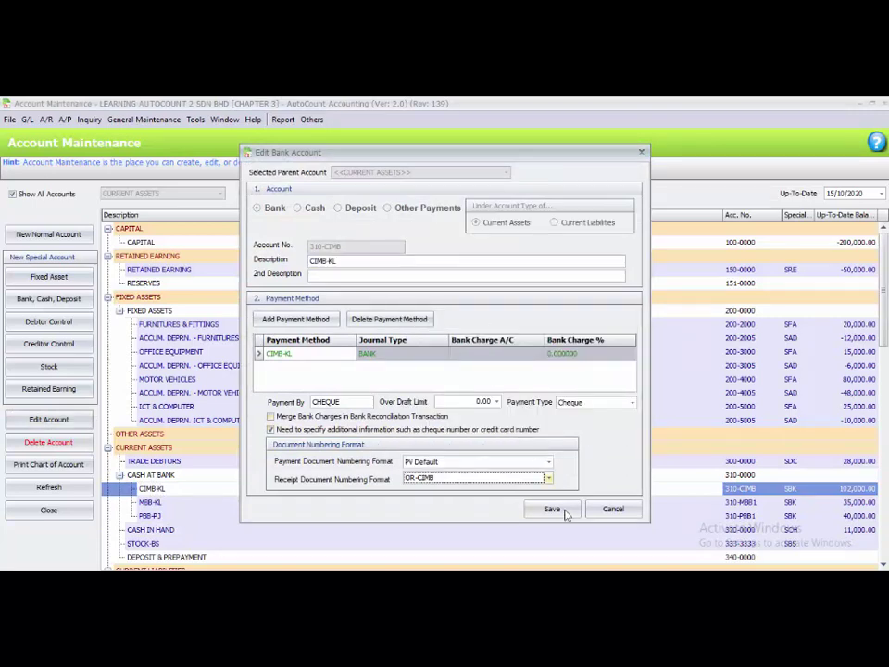
left_click(553, 511)
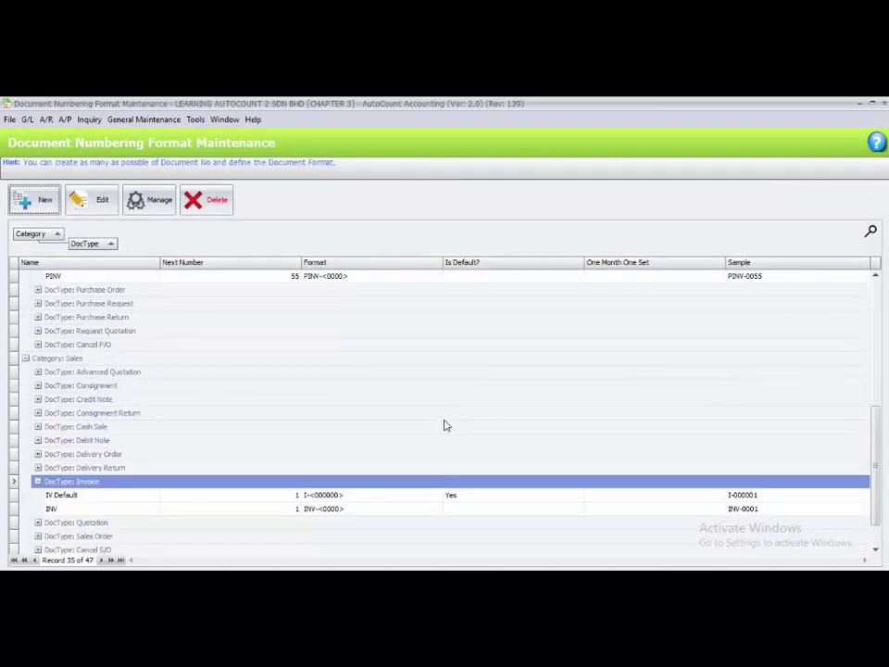
Make PINV the default document number format for the Purchase Invoice document type
scroll(445, 425, "up", 3)
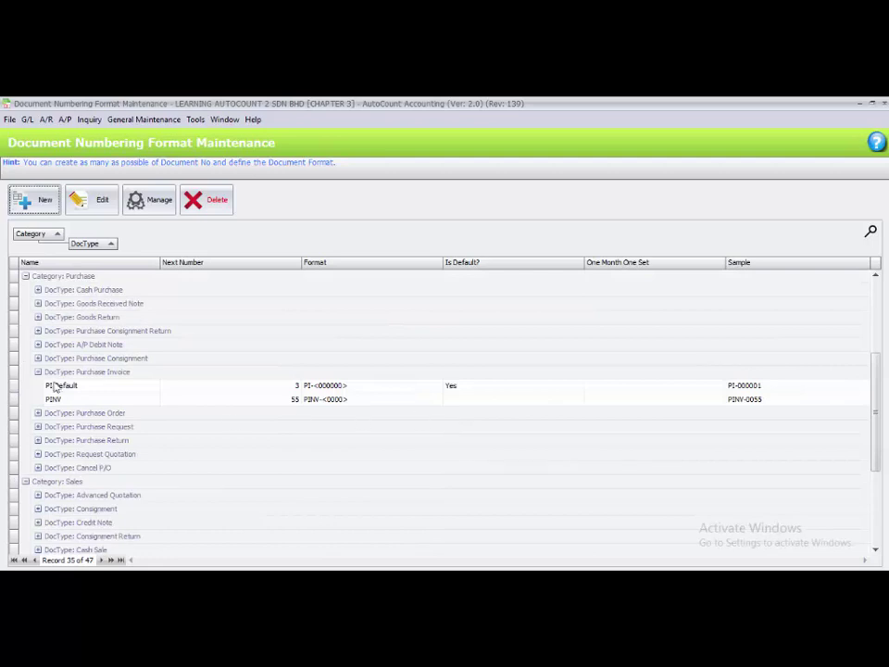
left_click(61, 372)
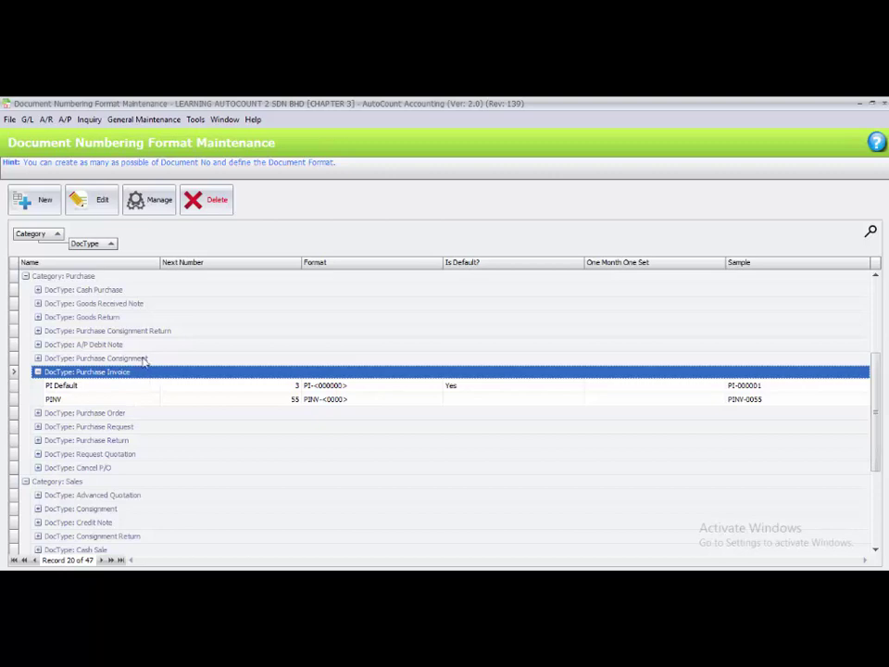
left_click(151, 202)
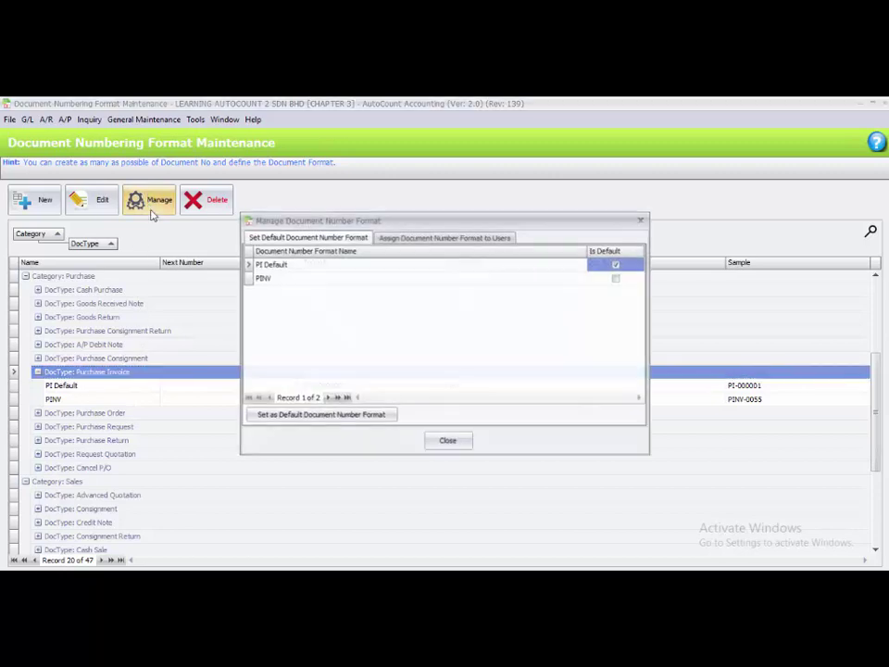
left_click(284, 279)
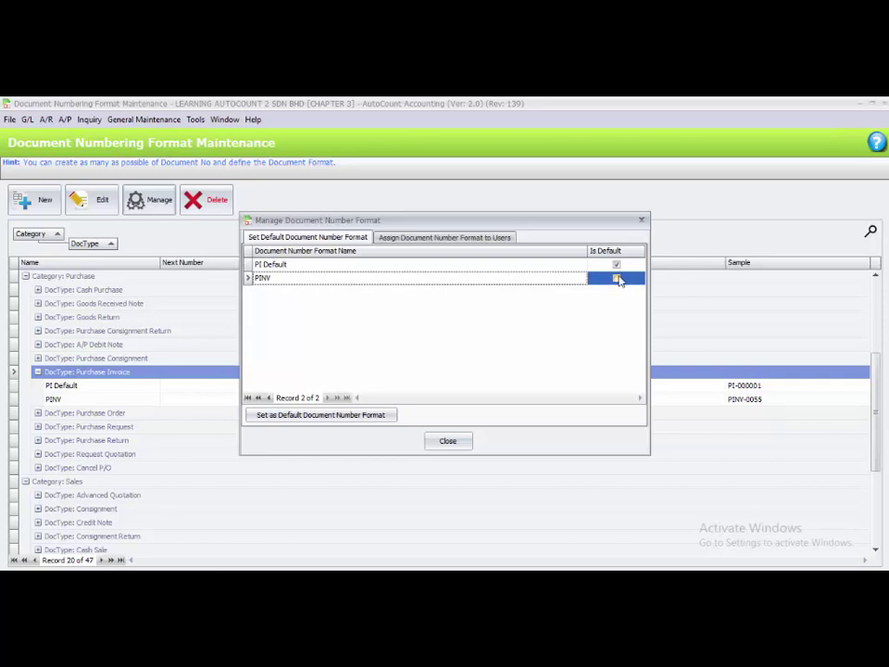
left_click(297, 416)
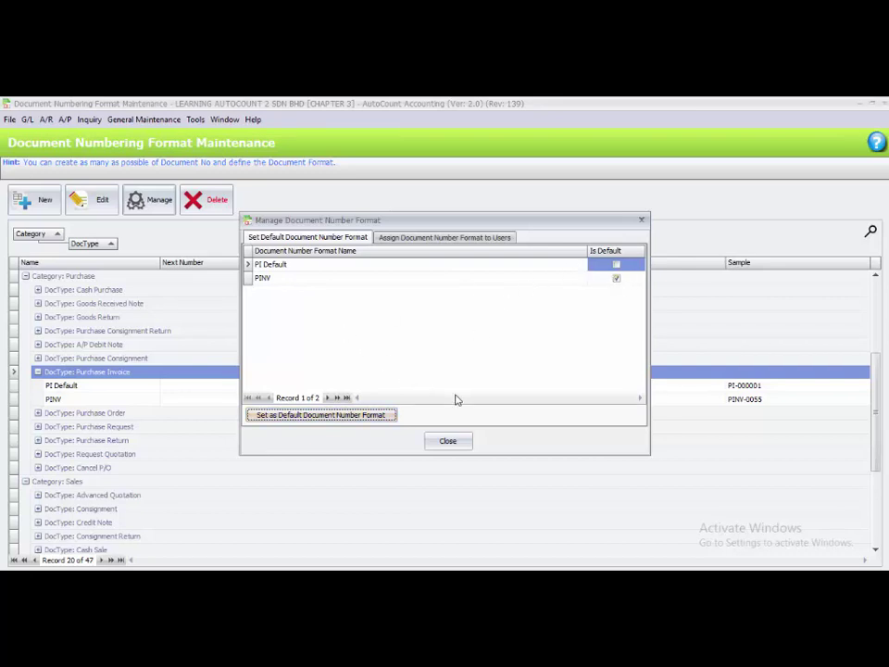
left_click(447, 442)
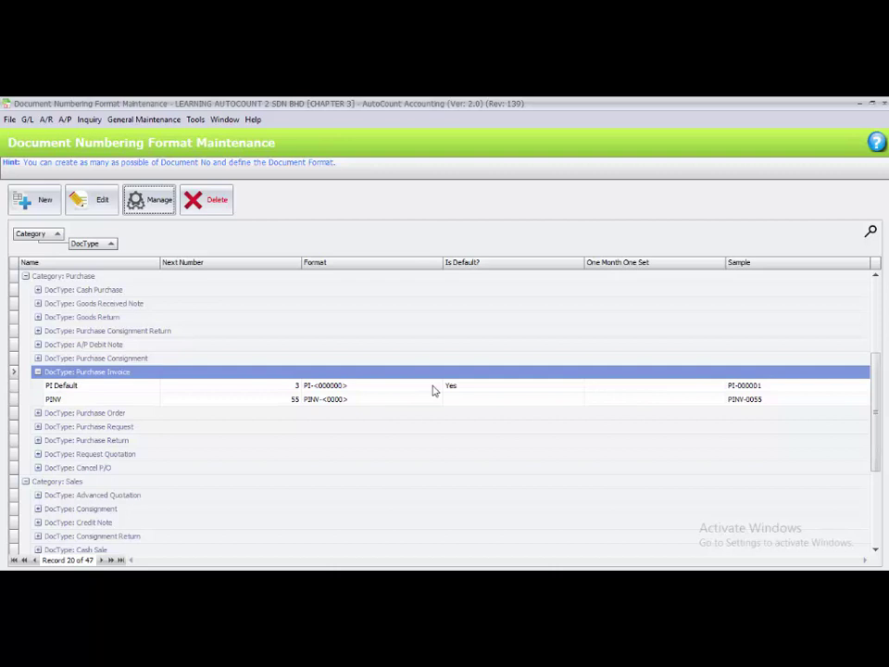
Make INV the default document number format for the Sales category's Invoice document type
scroll(431, 408, "down", 4)
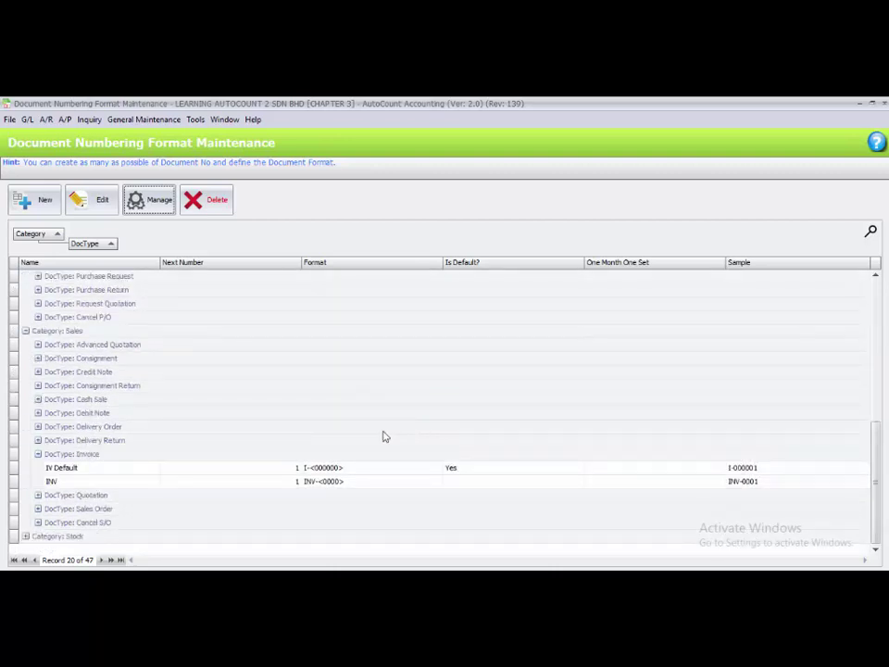
left_click(99, 456)
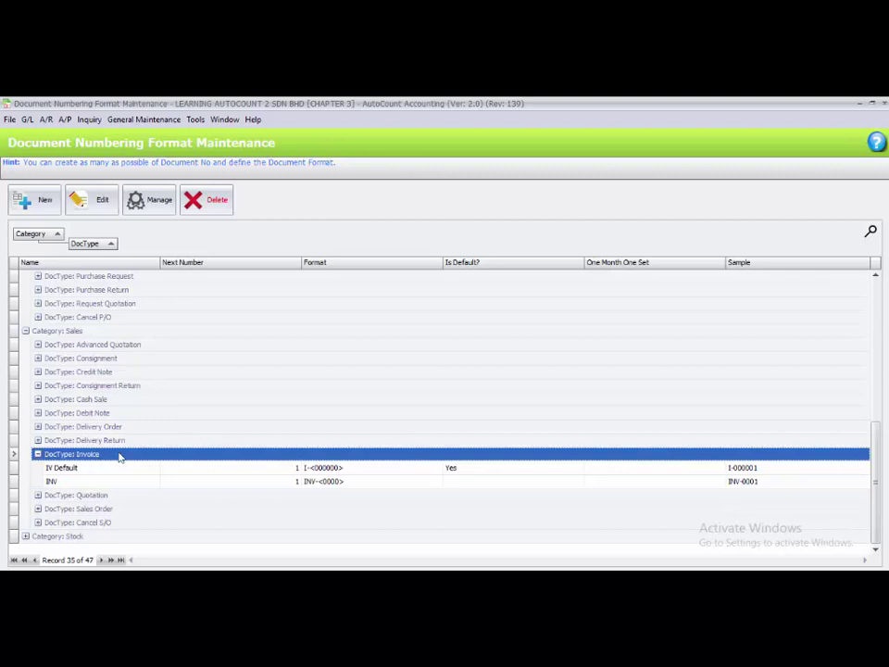
left_click(153, 205)
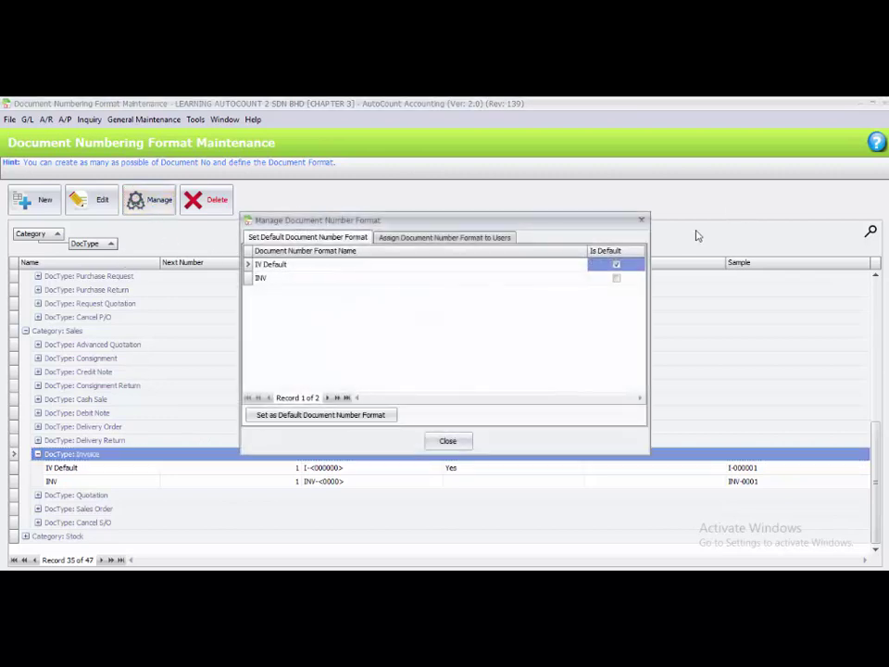
left_click(509, 280)
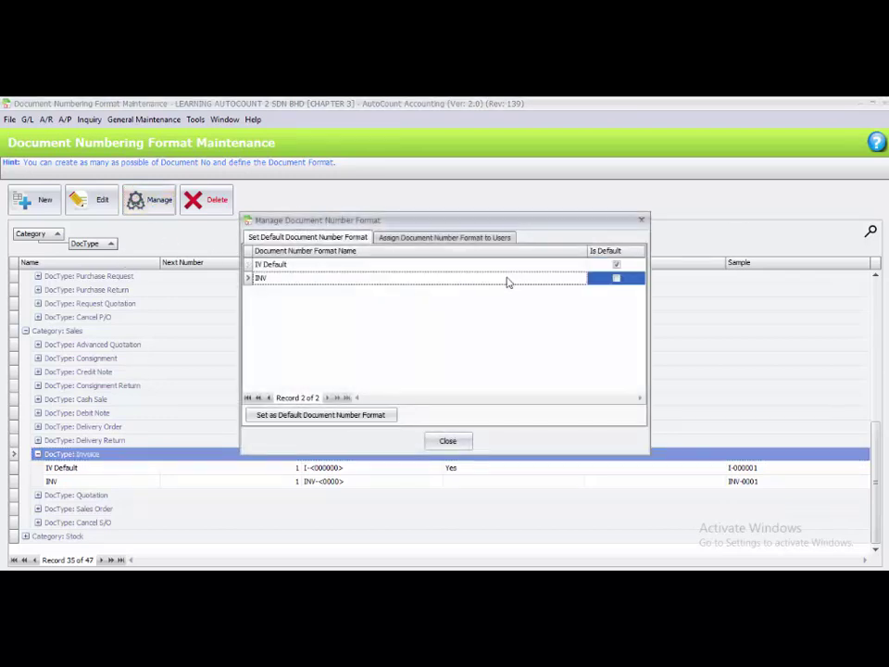
left_click(348, 418)
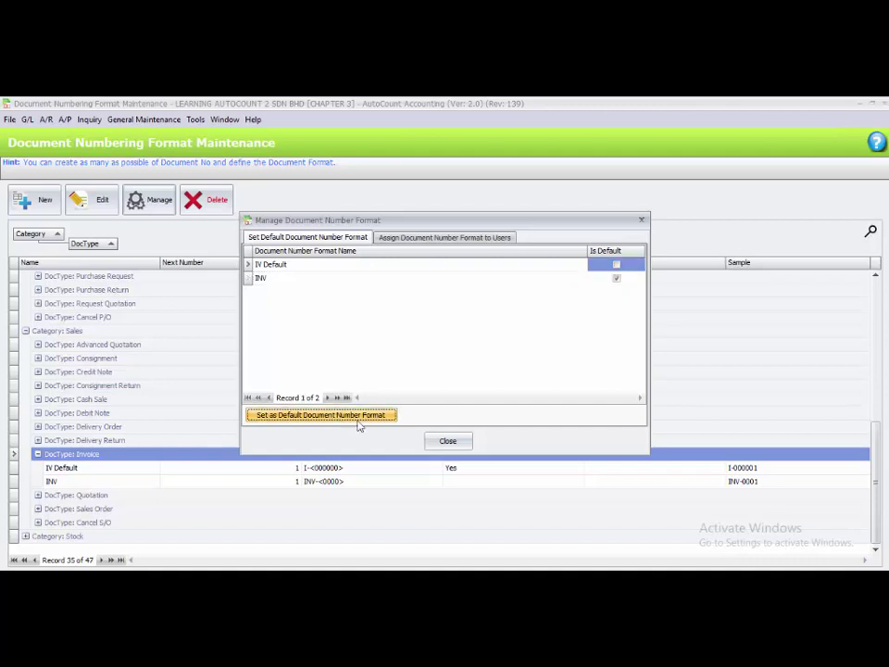
left_click(448, 442)
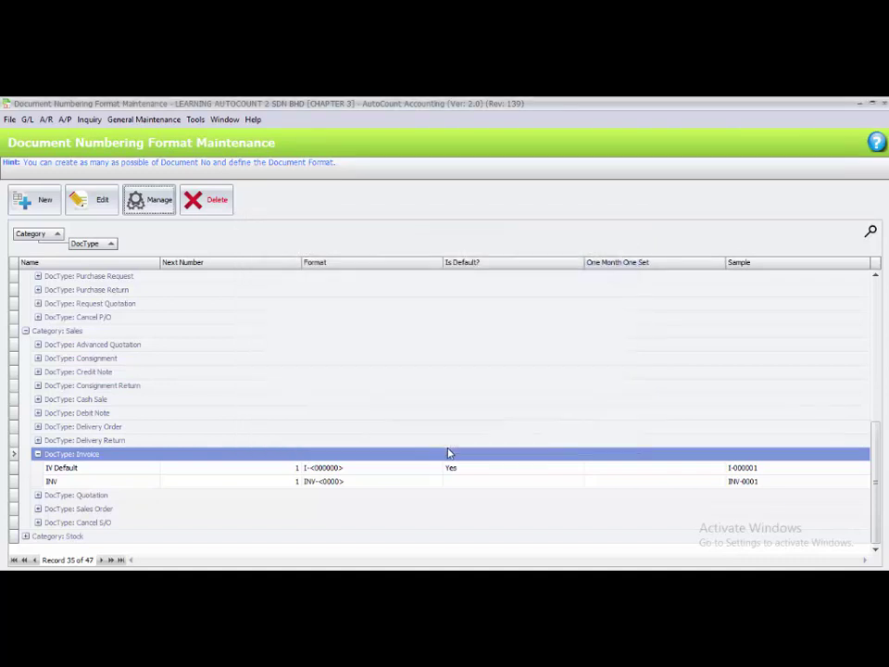
Reopen Document Numbering Format Maintenance and check which formats are default under Purchase Invoice and Sales Invoice
left_click(884, 105)
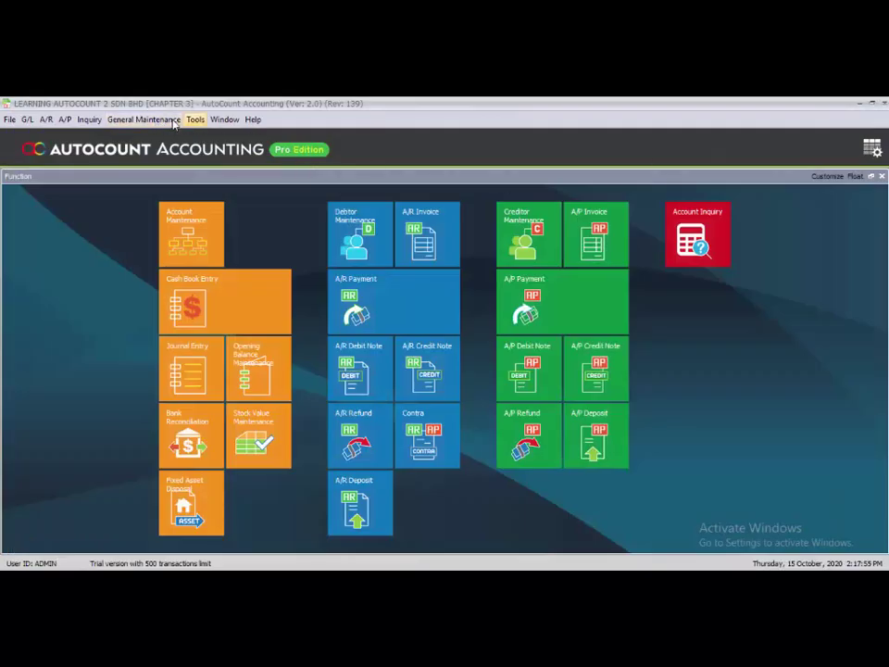
left_click(144, 119)
left_click(200, 339)
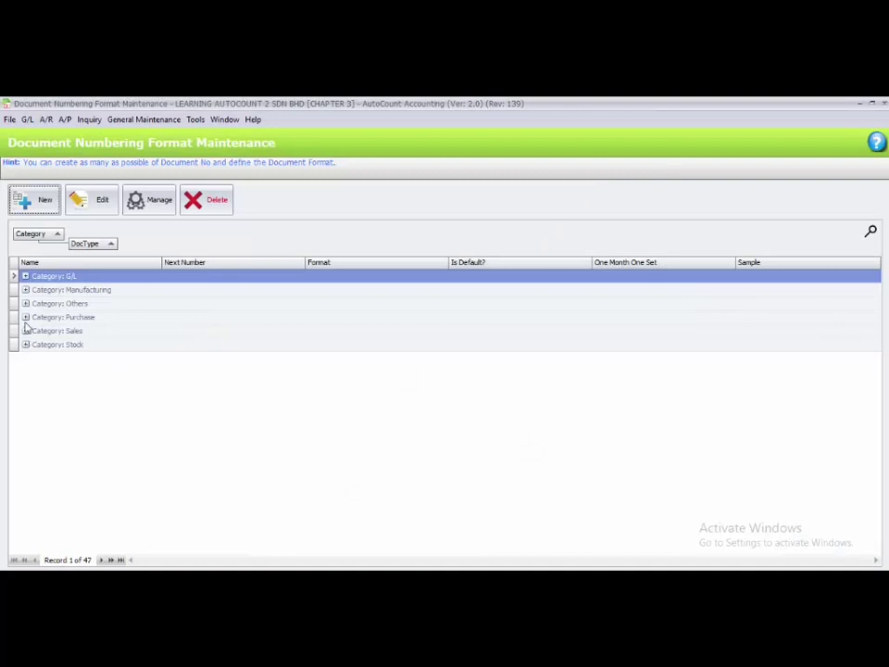
left_click(25, 316)
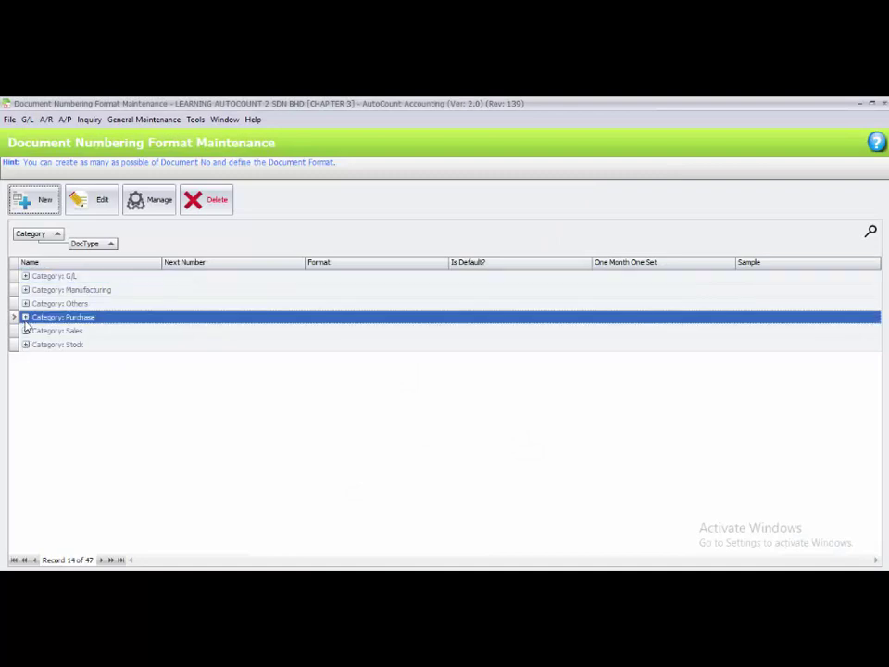
left_click(25, 317)
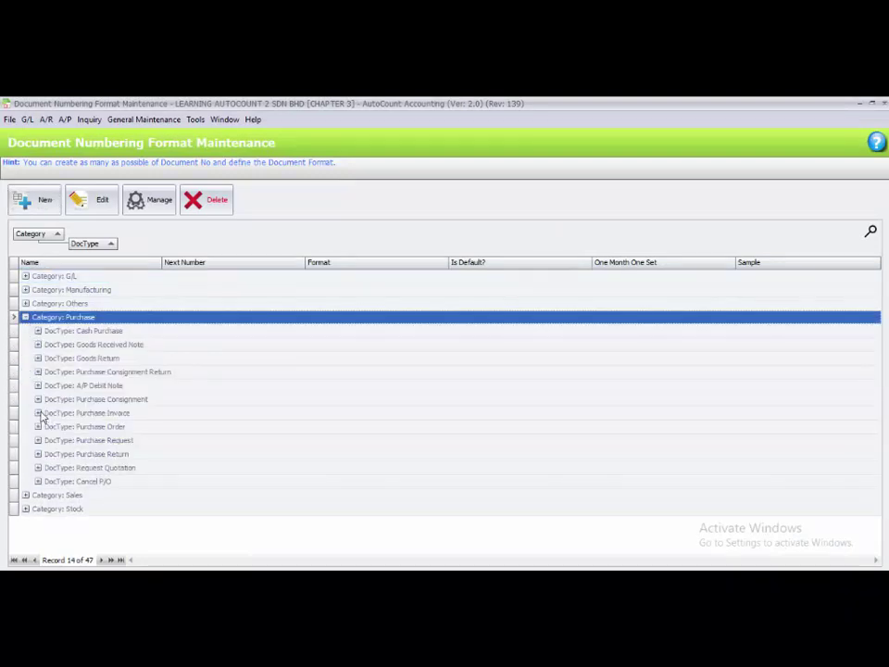
left_click(38, 413)
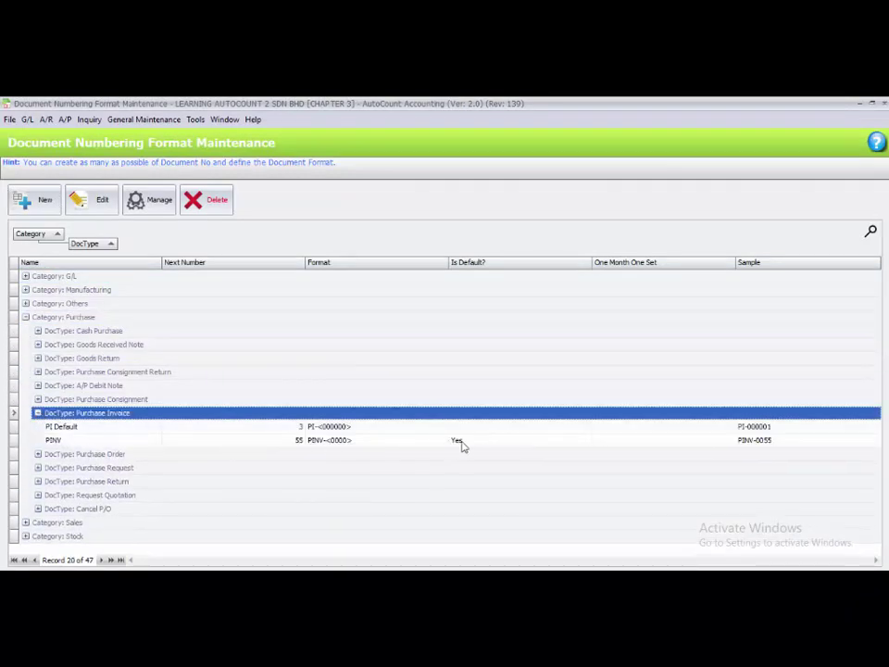
left_click(25, 522)
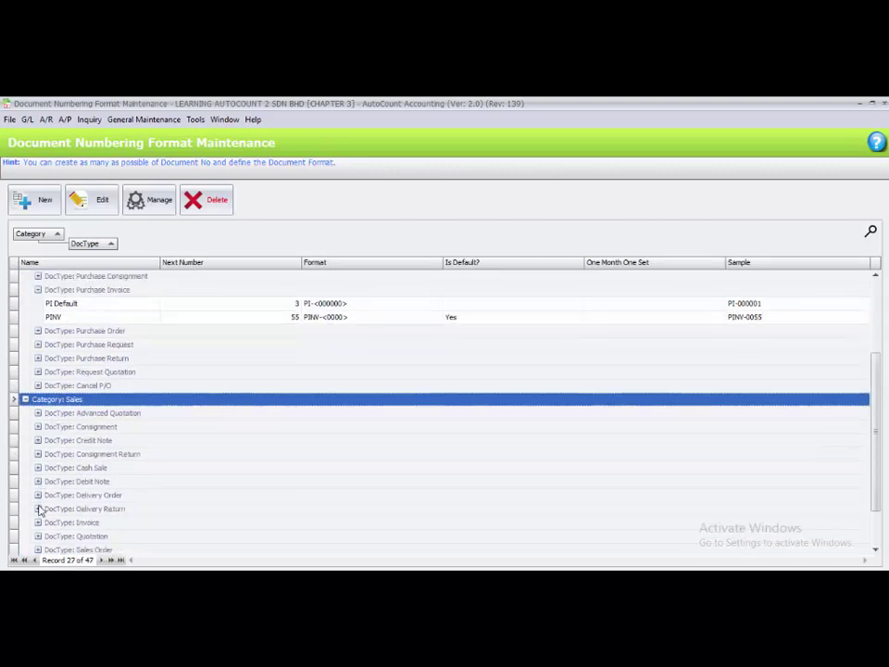
left_click(39, 523)
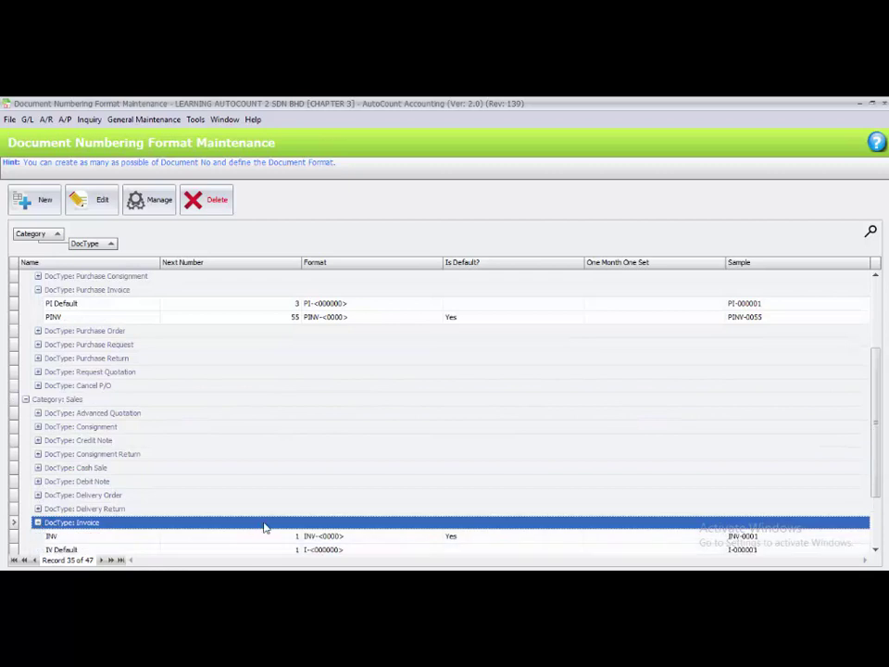
left_click(202, 497)
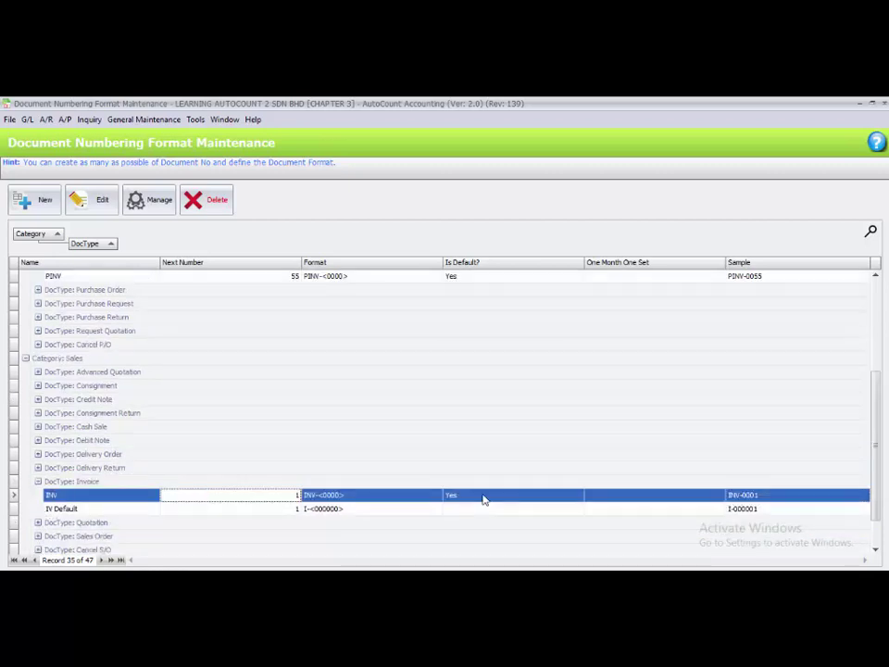